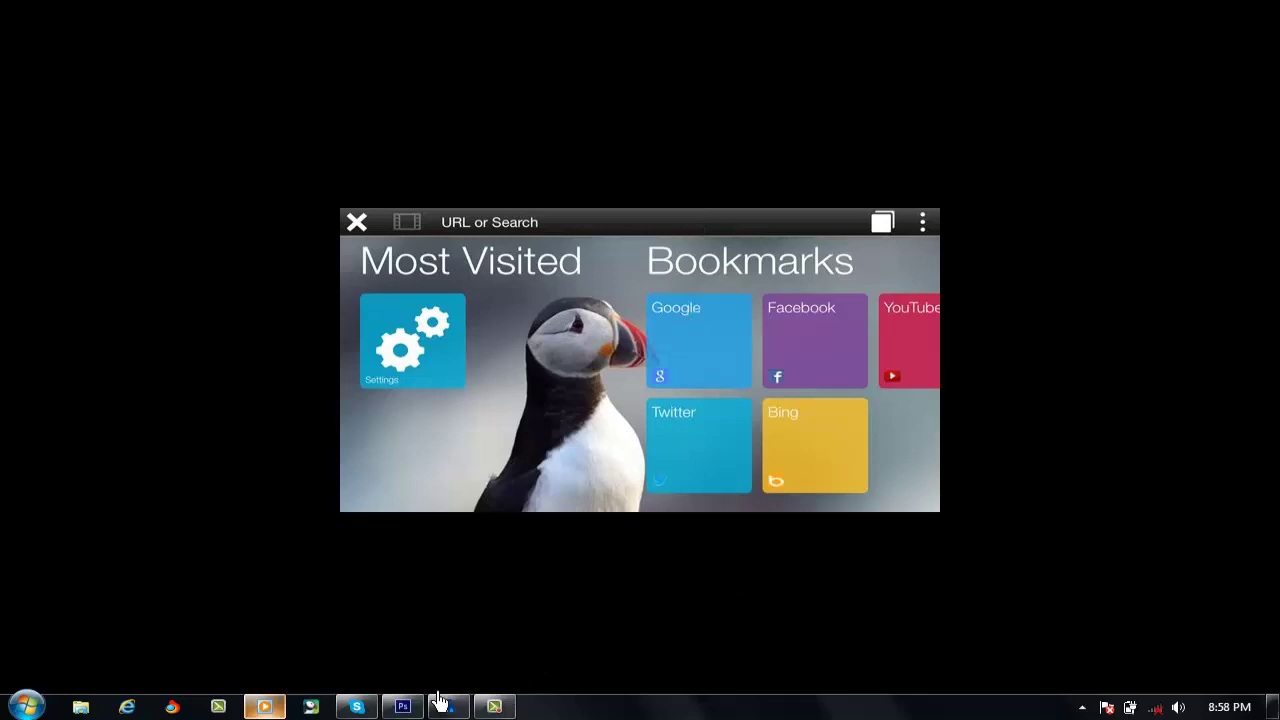
Switch to Photoshop and create a 980 by 1000 pixel document at 100 pixels/inch named "katuni painting".
click(402, 706)
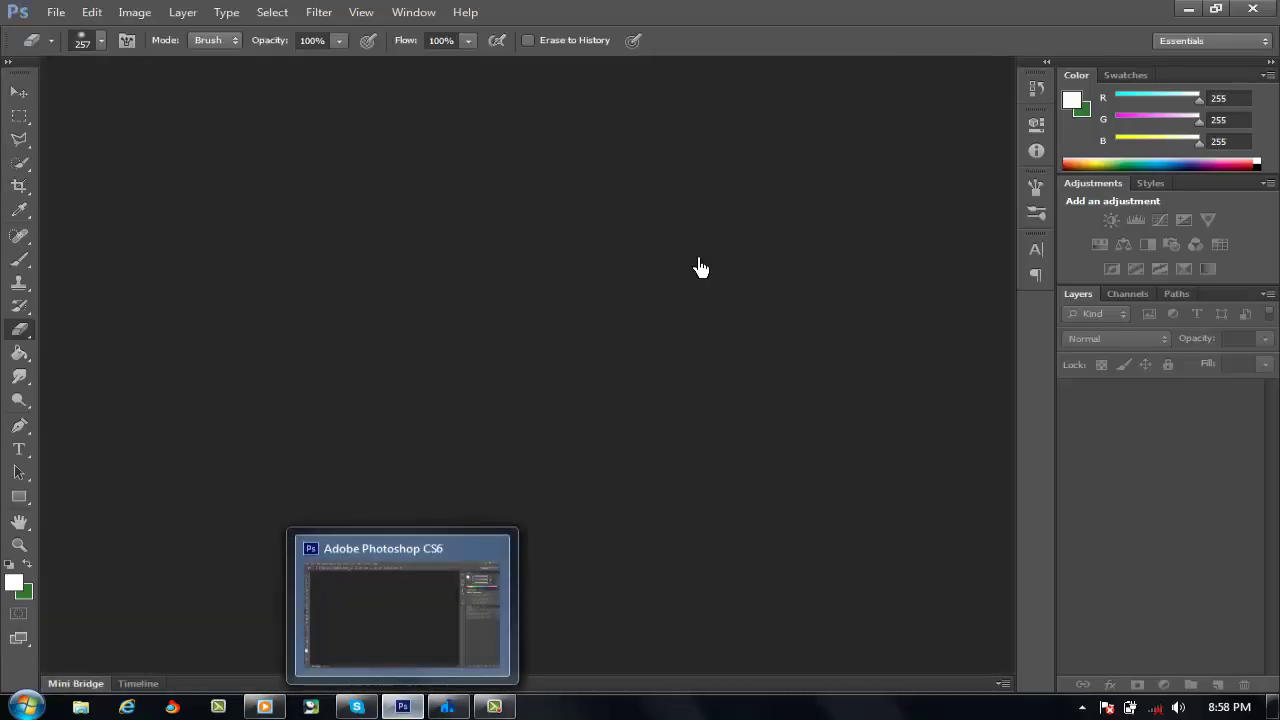
click(55, 14)
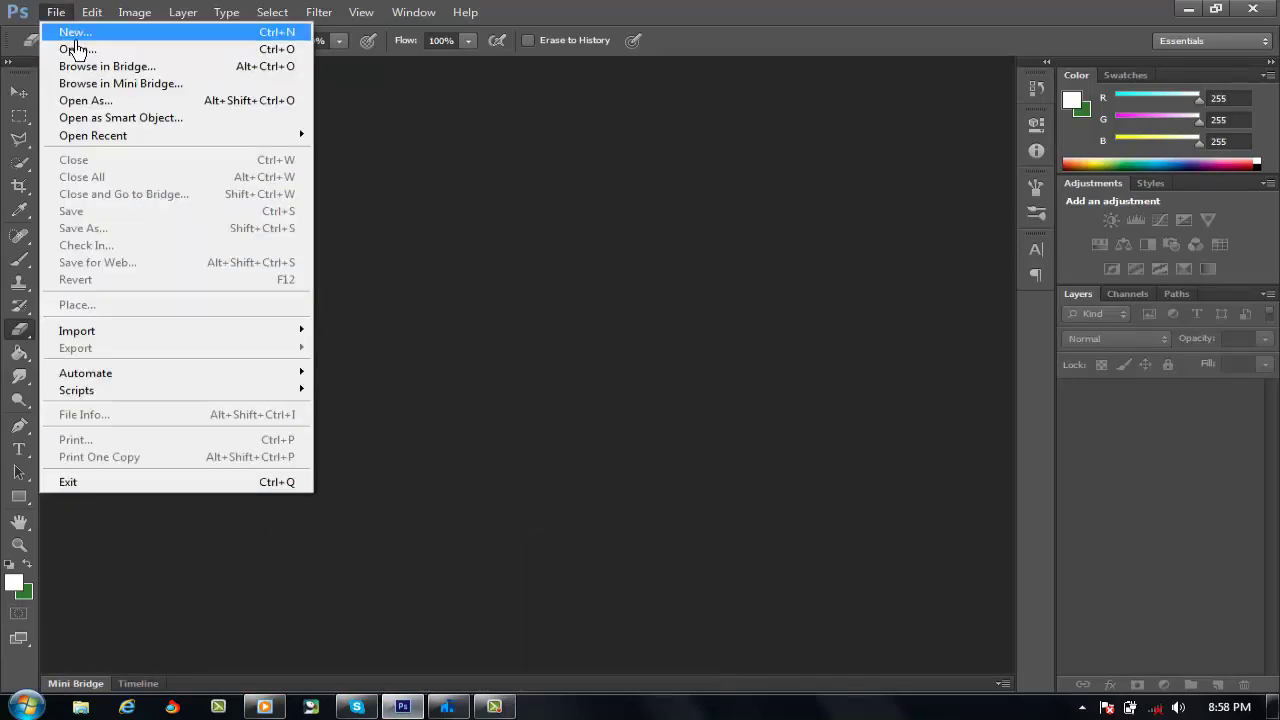
click(76, 38)
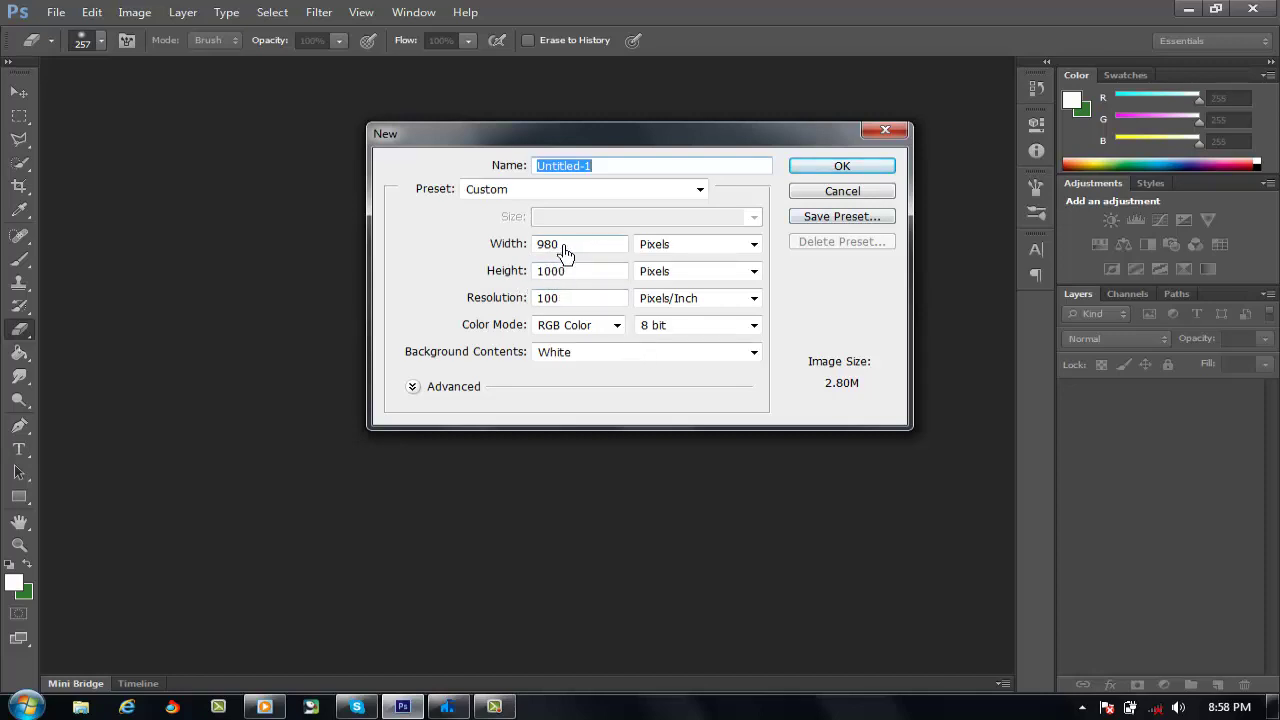
double_click(548, 272)
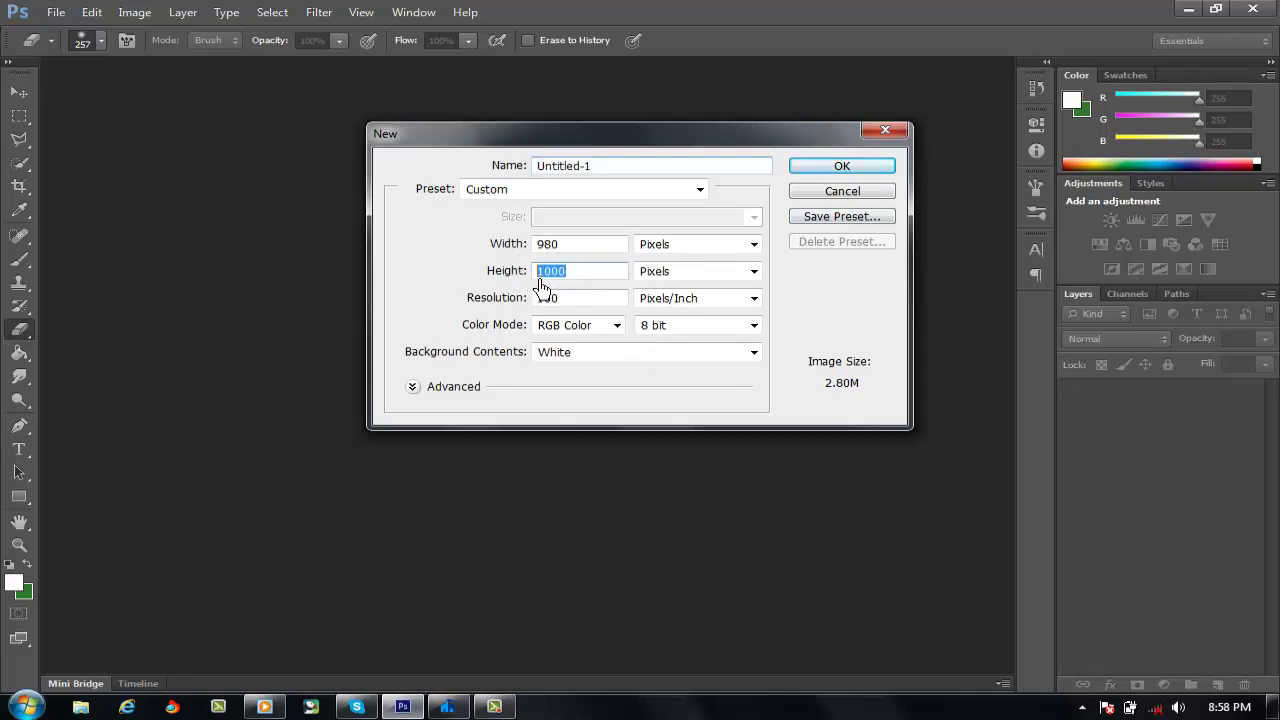
double_click(546, 245)
click(580, 170)
click(536, 172)
click(489, 175)
text(k)
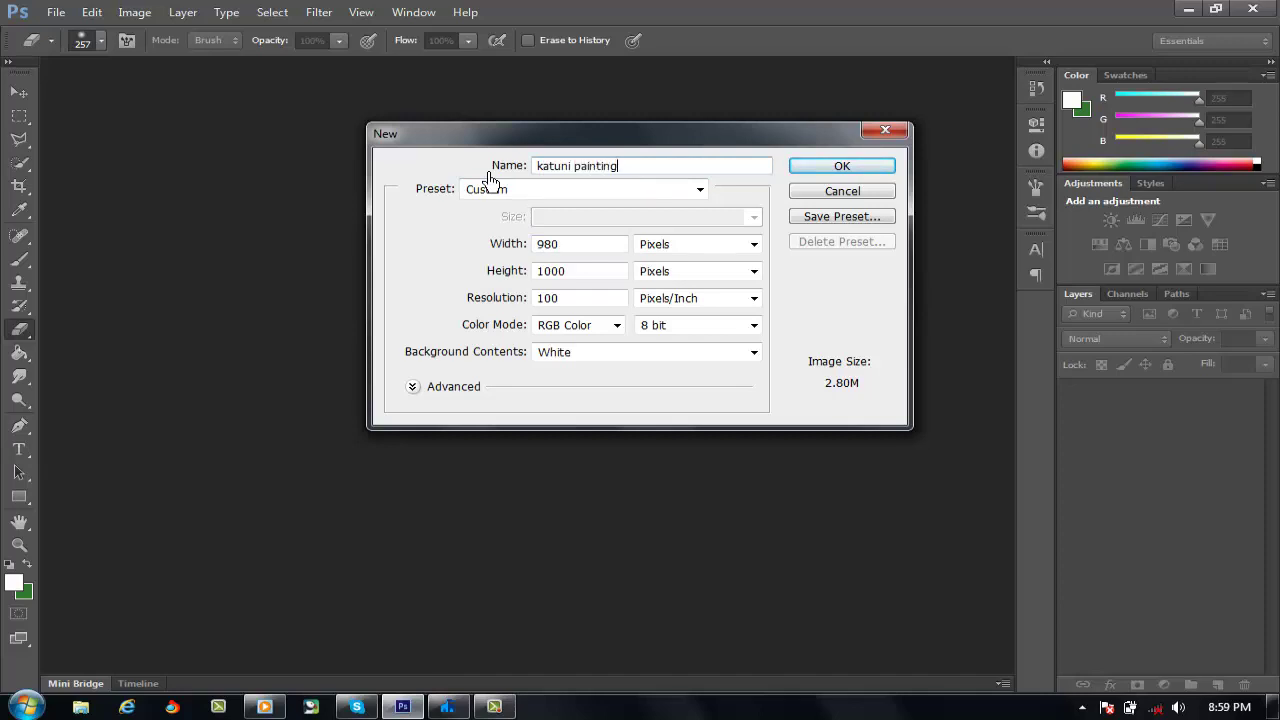
text(atuni painting)
click(838, 172)
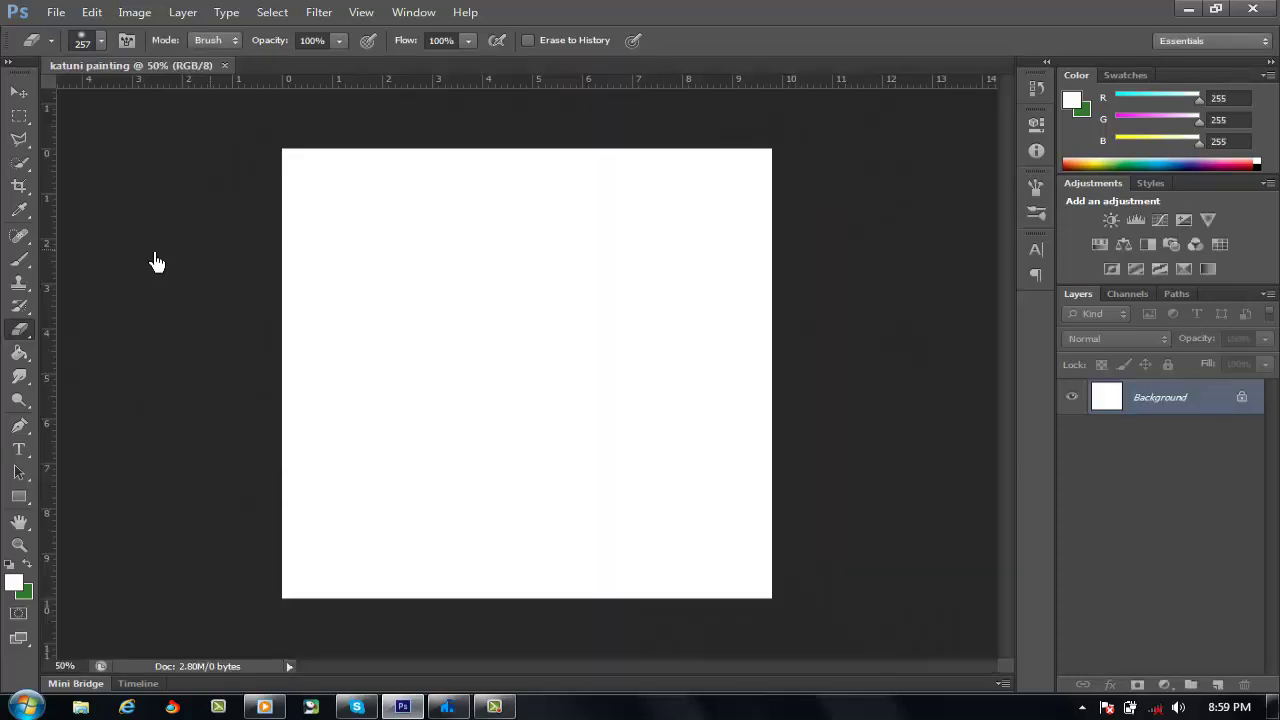
Place the portrait photo mange.jpg from My Pictures into the document and commit the placement.
click(58, 13)
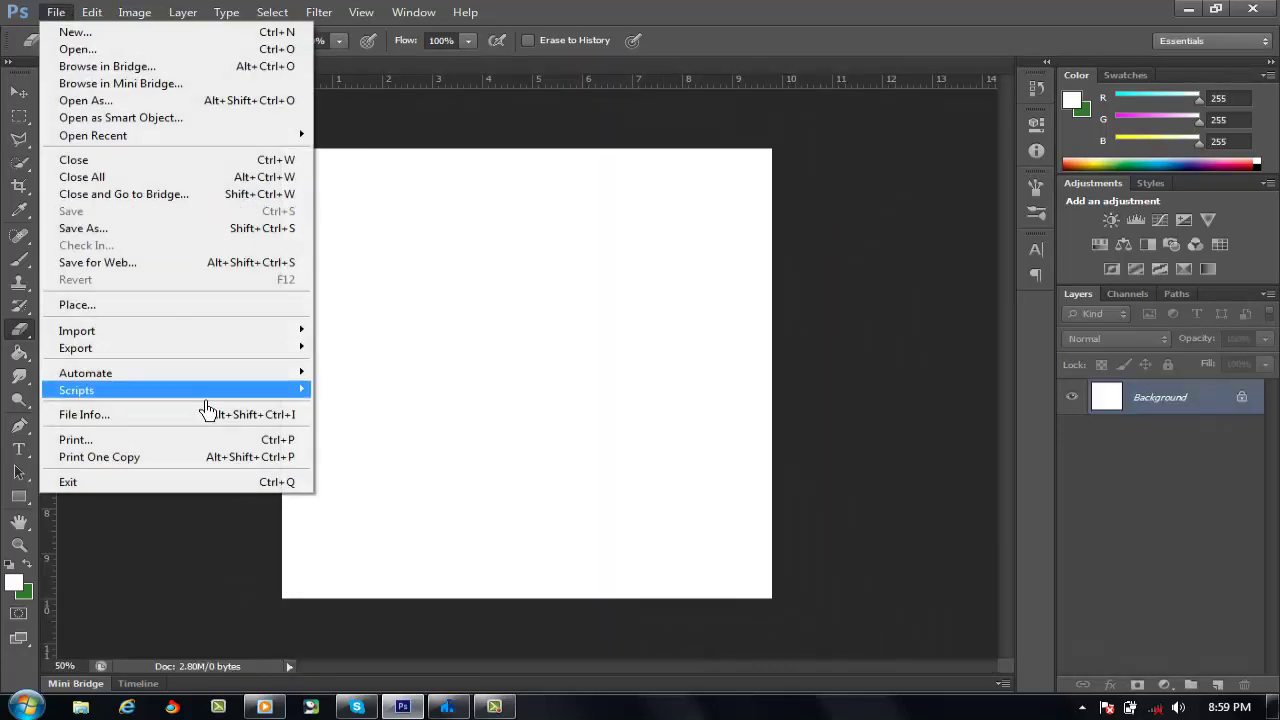
click(191, 304)
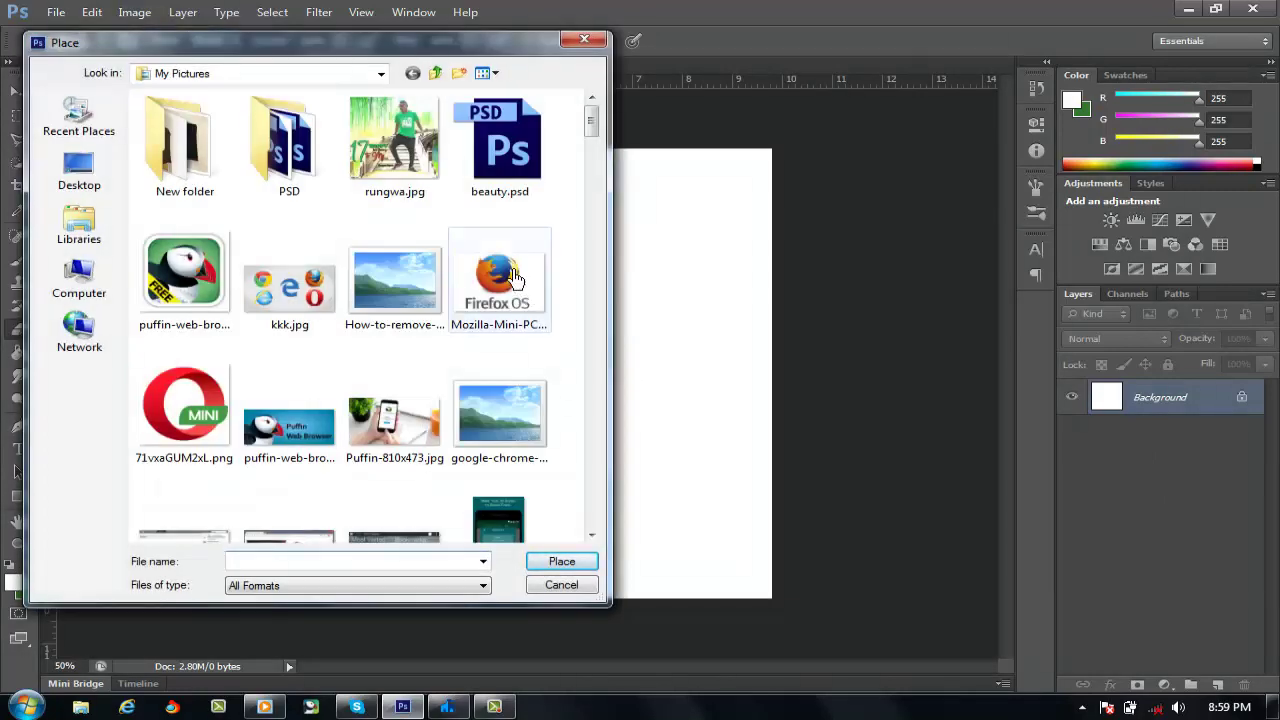
drag(591, 125, 600, 363)
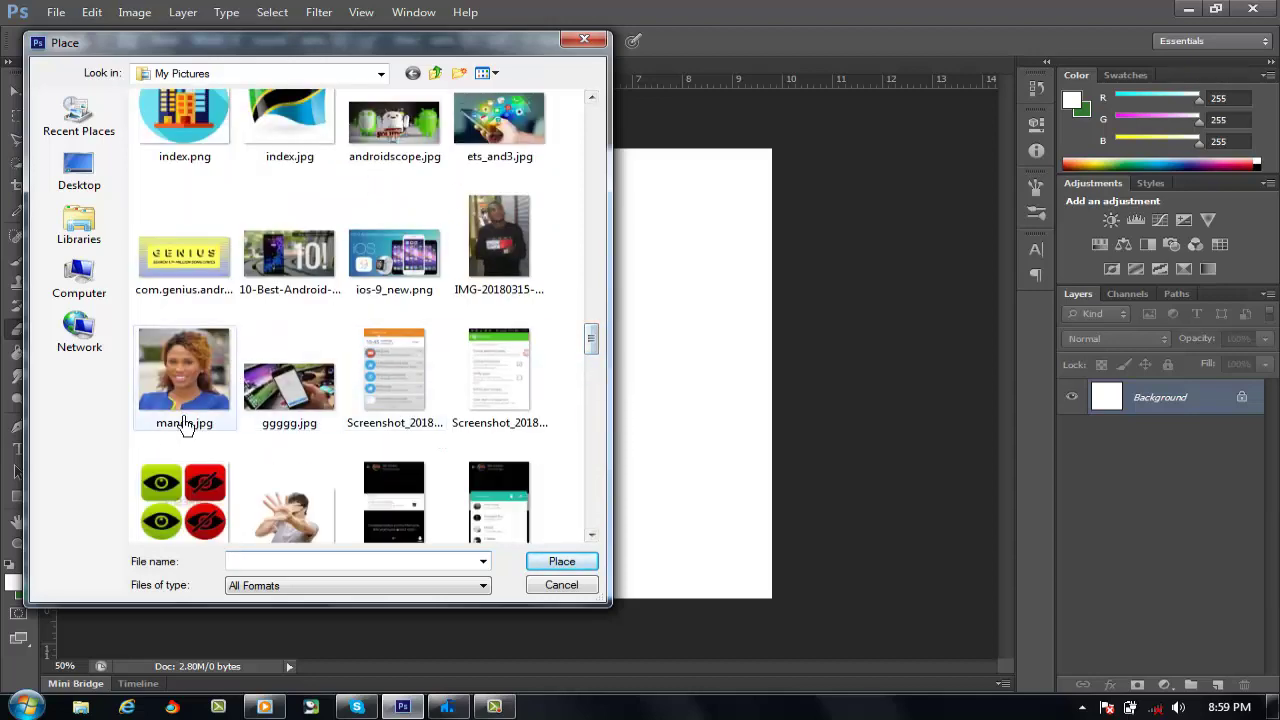
double_click(186, 420)
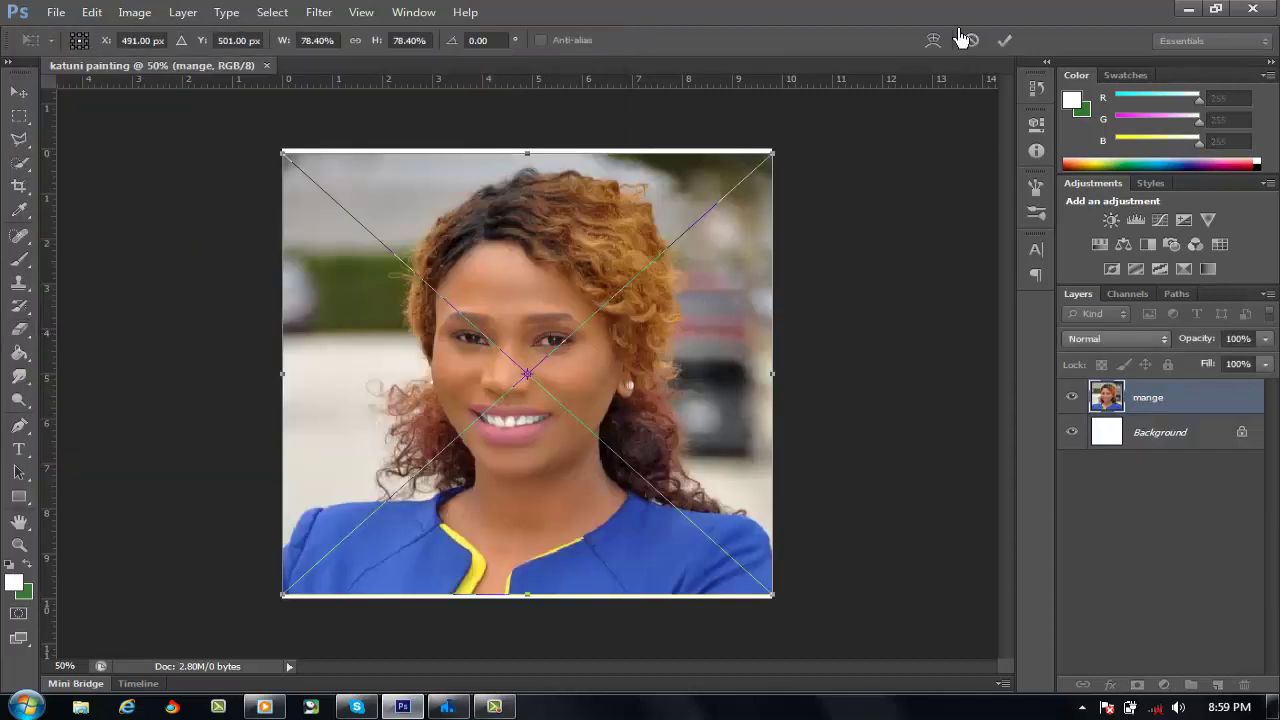
click(1004, 40)
key(e)
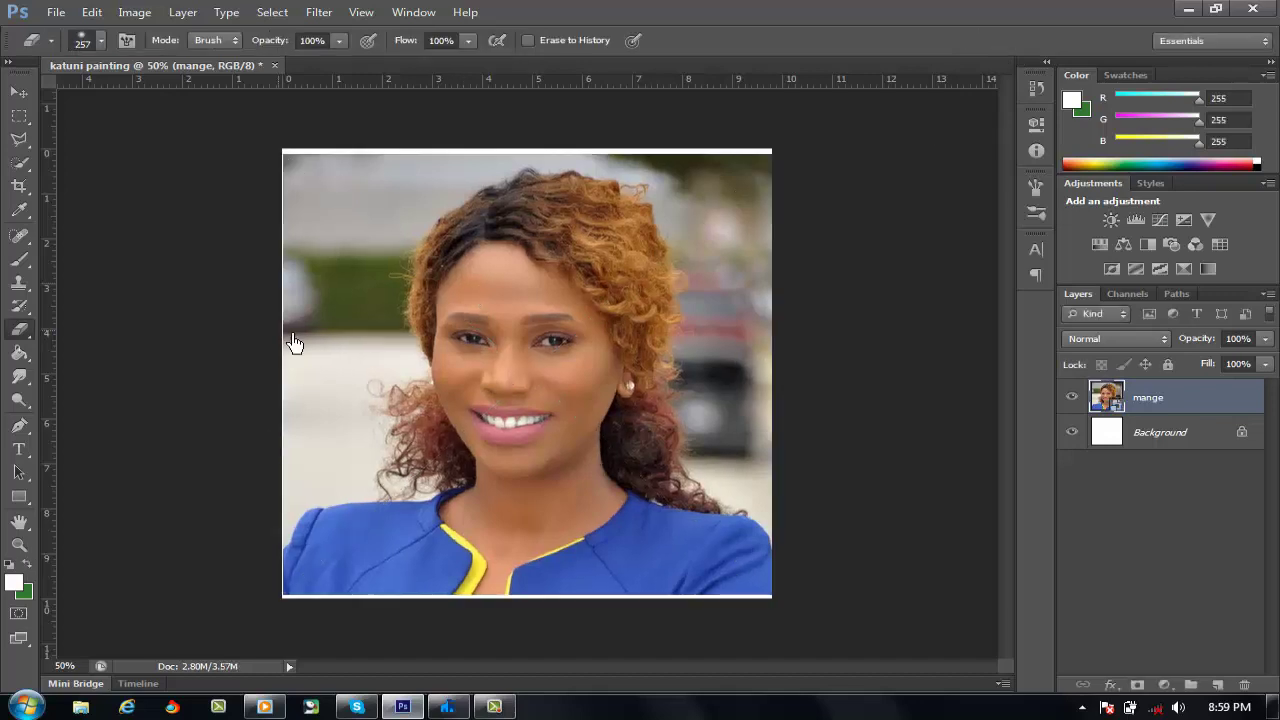
Rasterize the placed mange photo layer.
click(19, 92)
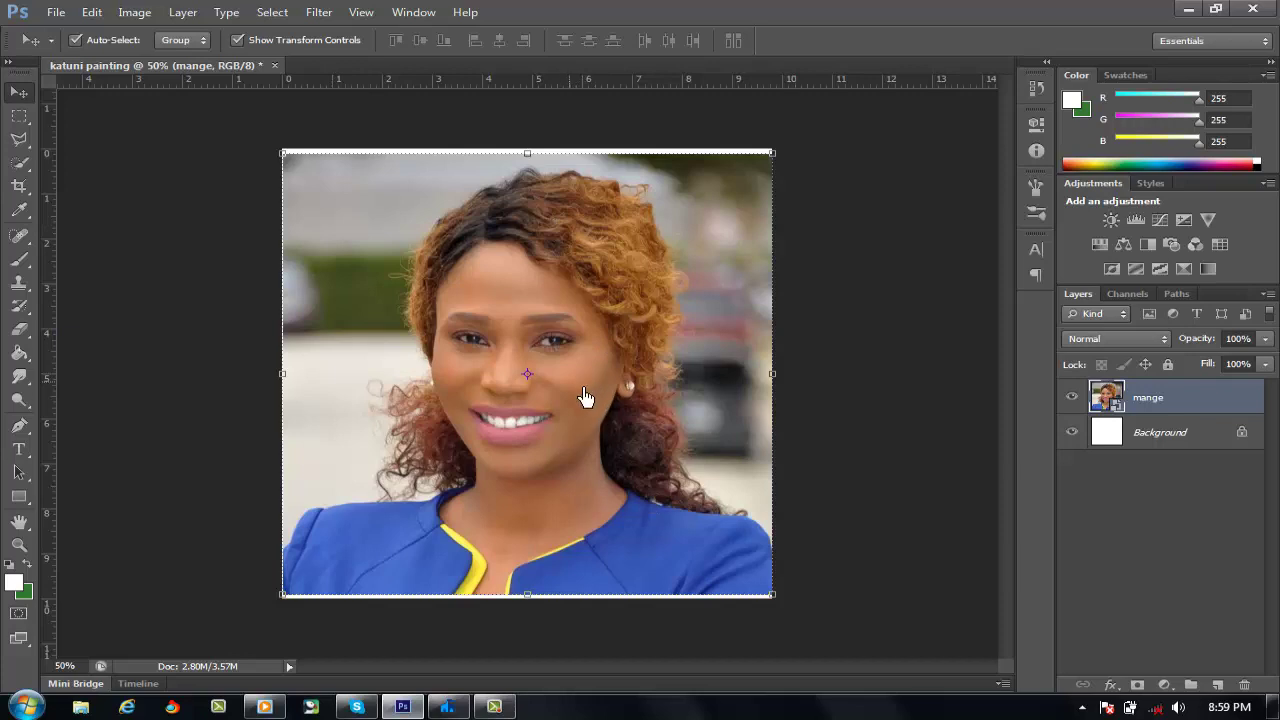
scroll(585, 397, up, 5)
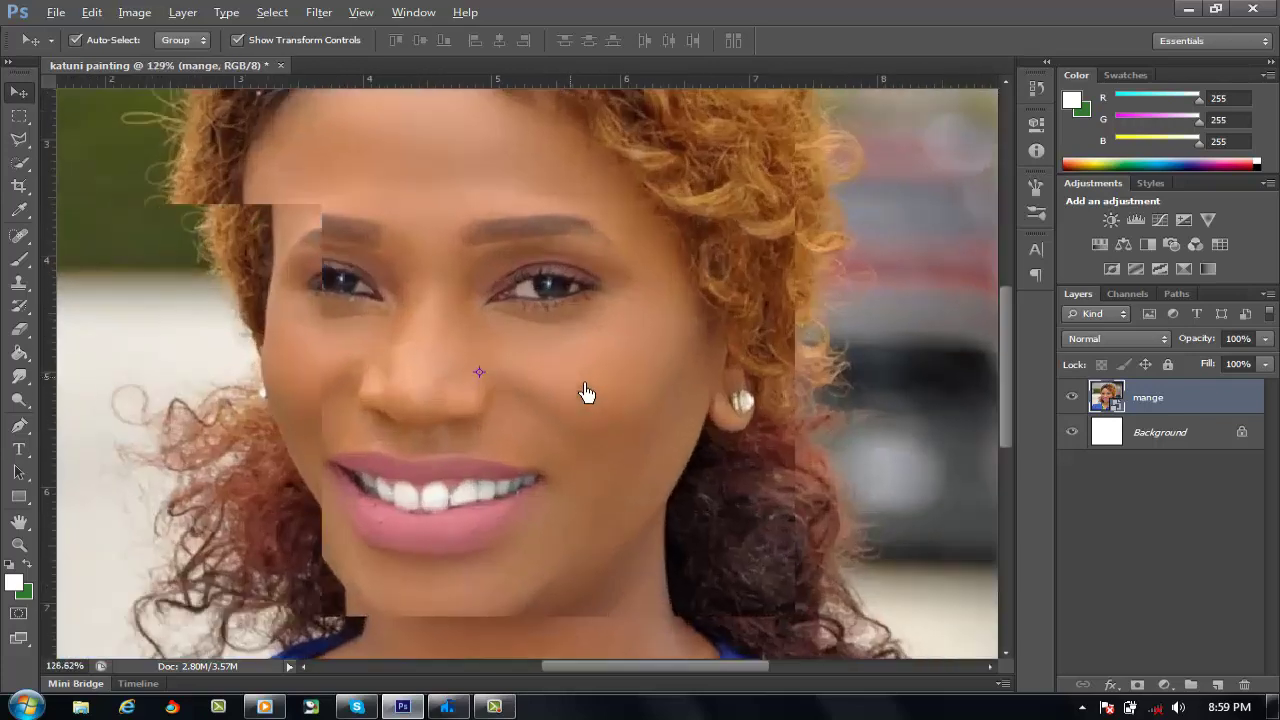
scroll(586, 392, down, 5)
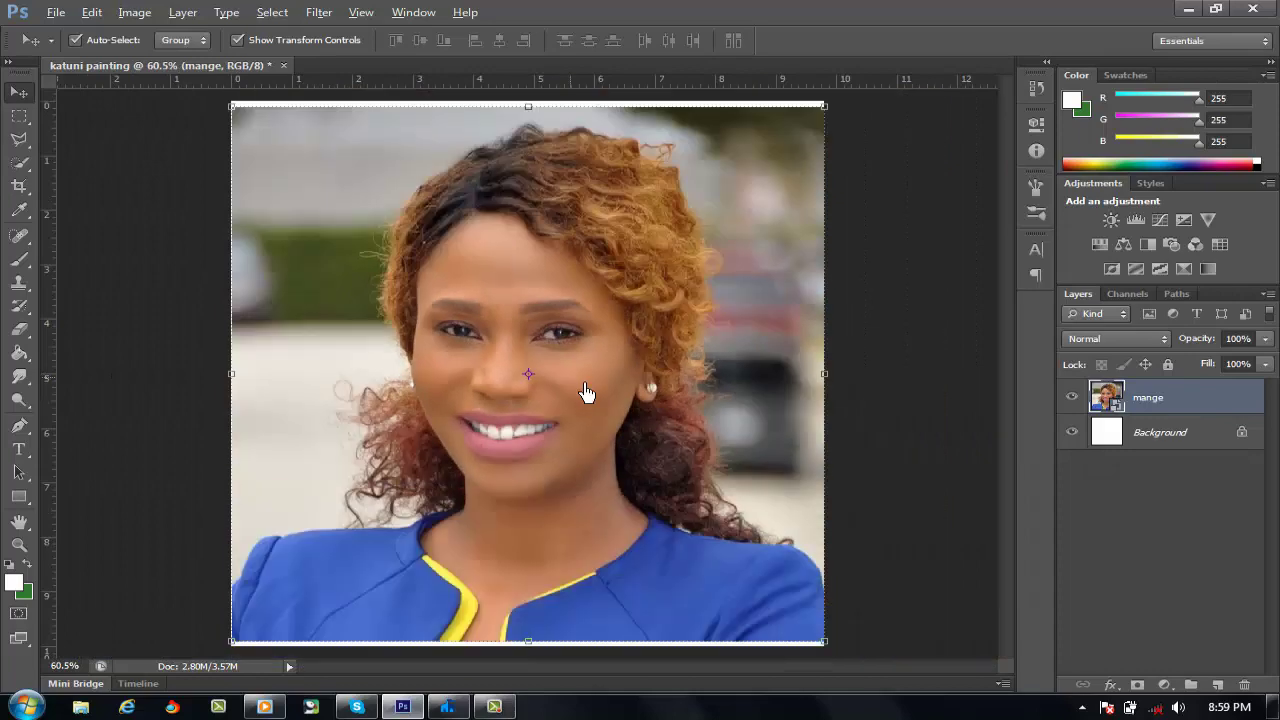
scroll(586, 392, up, 2)
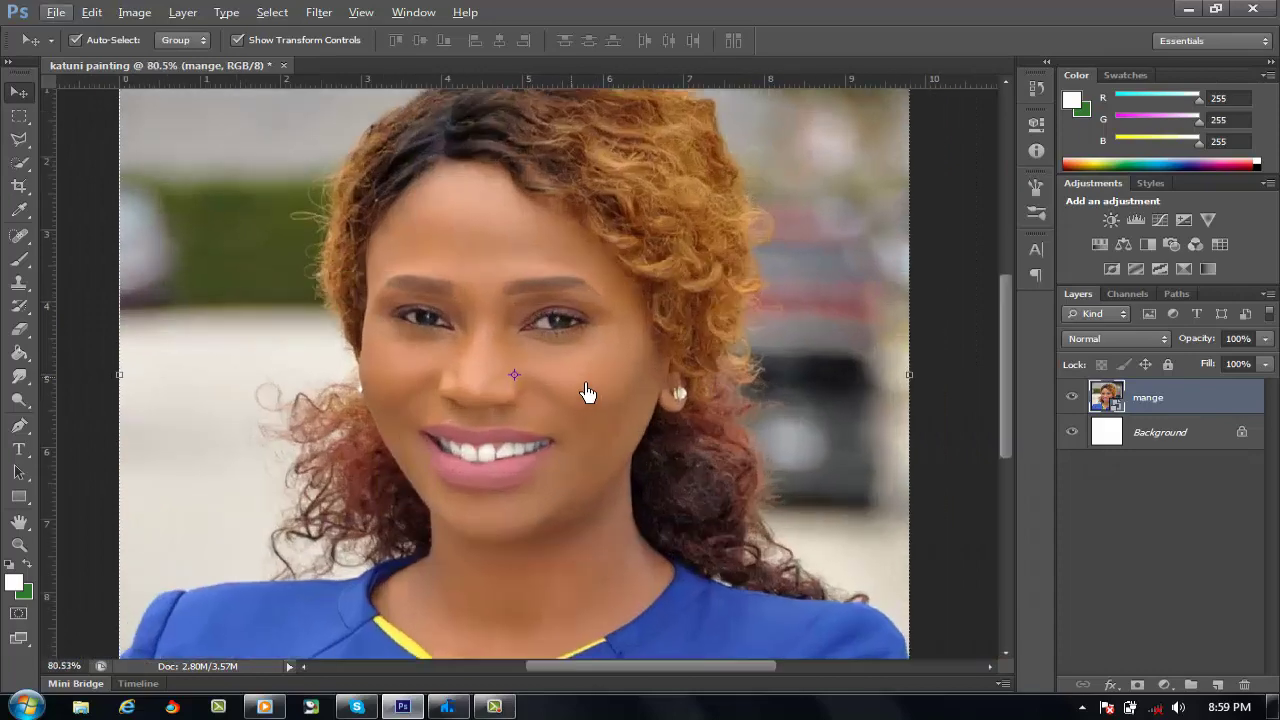
scroll(587, 392, up, 1)
right_click(1194, 404)
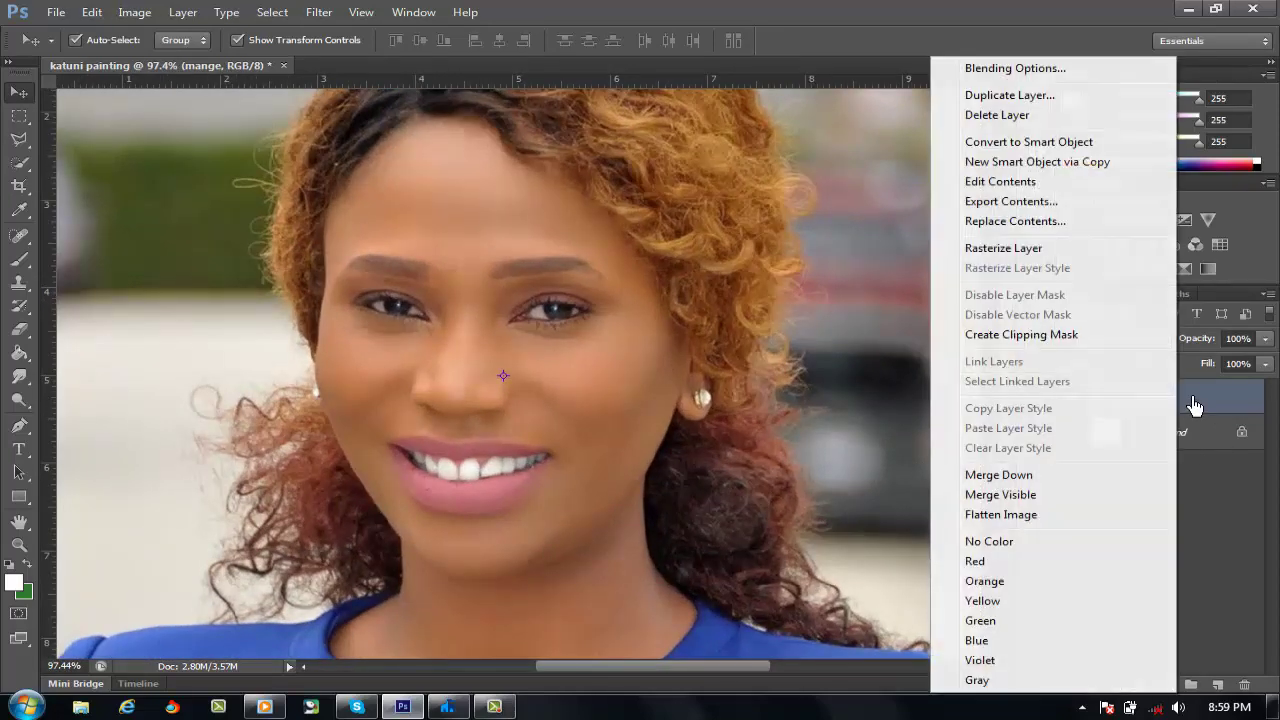
click(1003, 248)
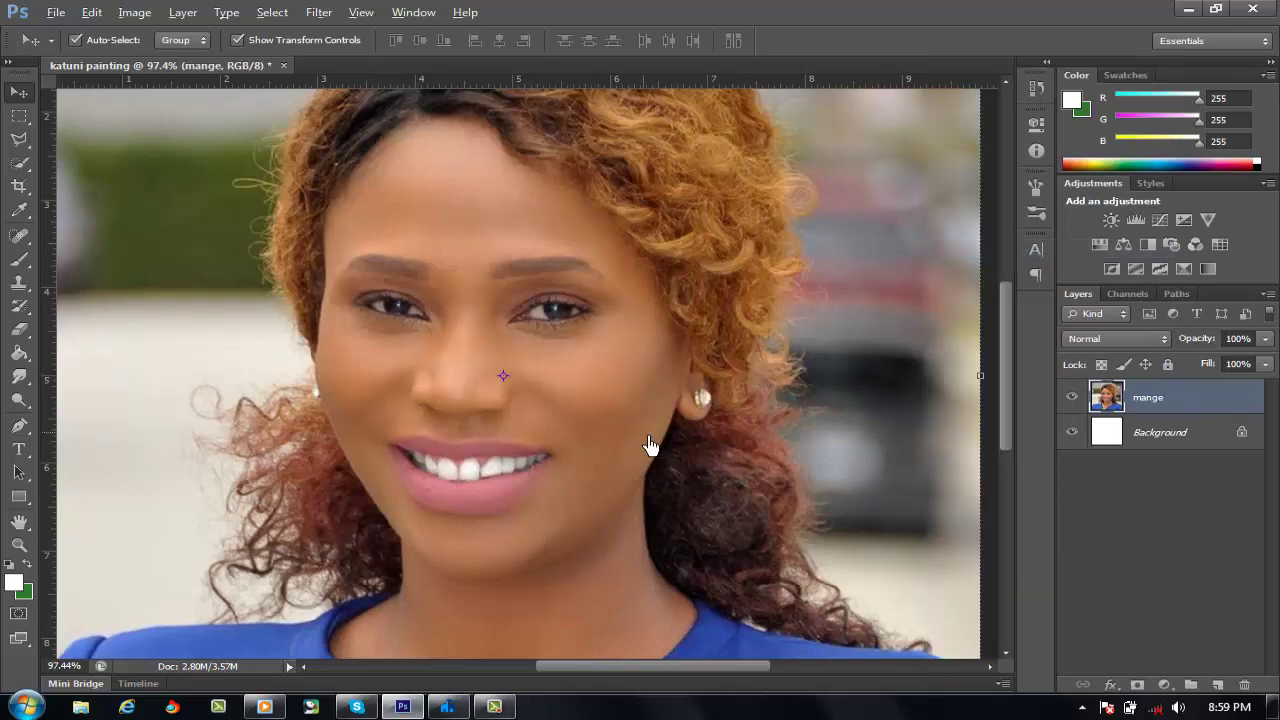
Change the image resolution to 150 pixels/inch with proportions constrained and resampling enabled.
scroll(478, 400, down, 2)
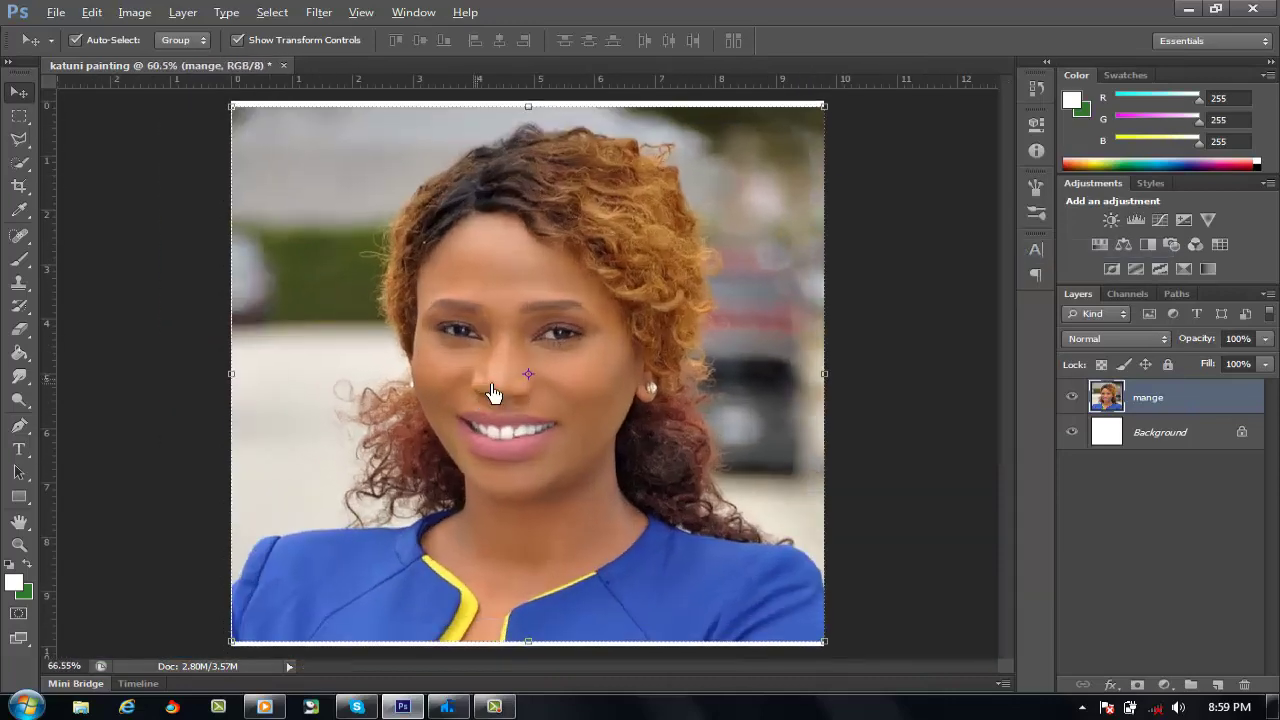
scroll(493, 393, up, 1)
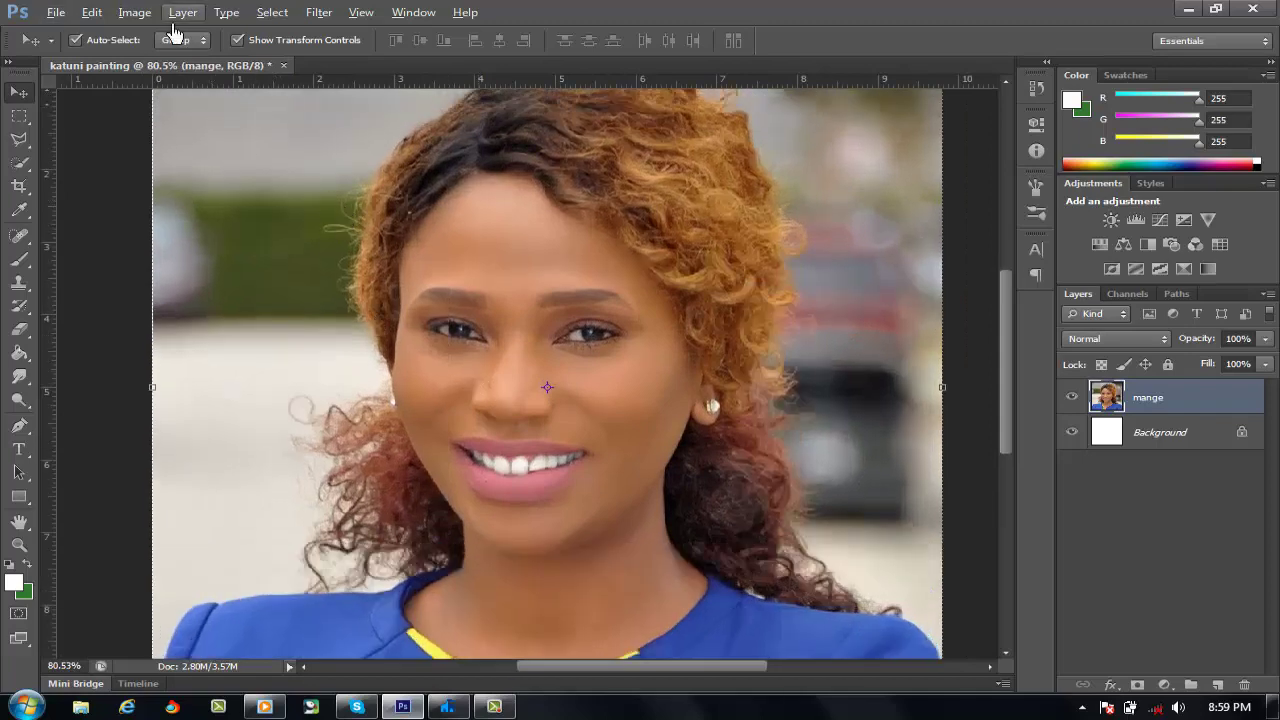
click(136, 13)
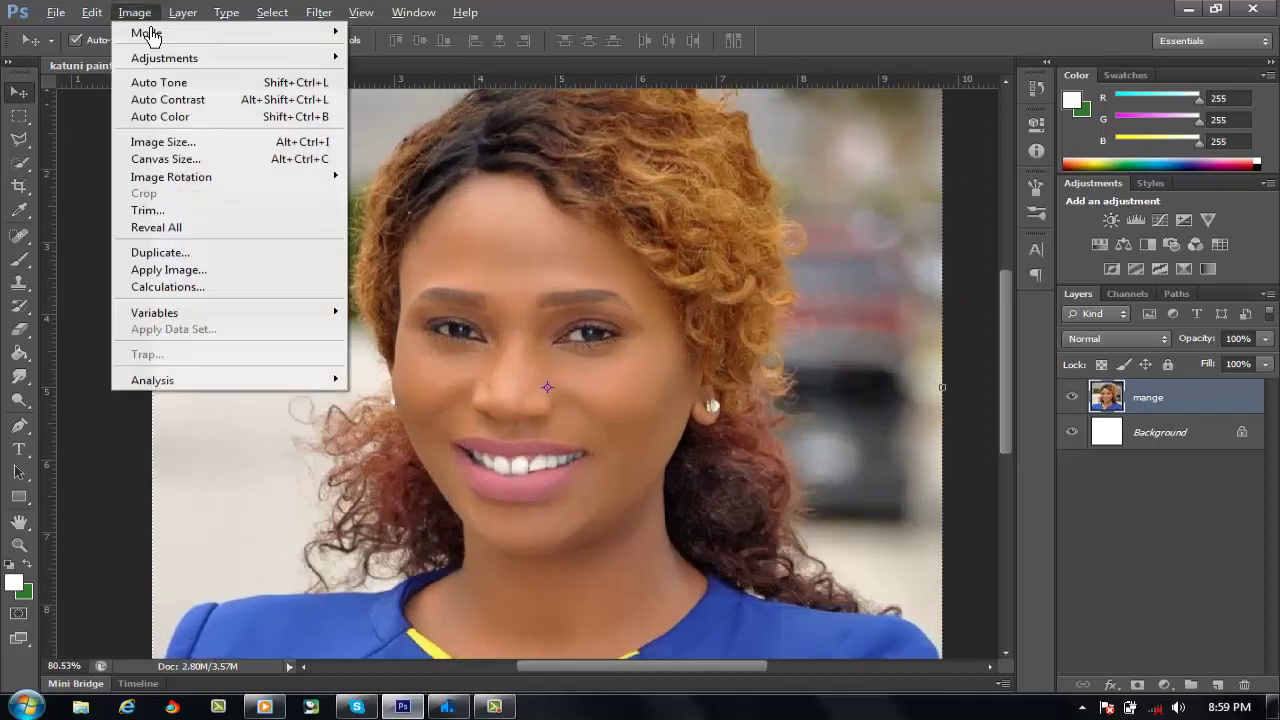
click(213, 145)
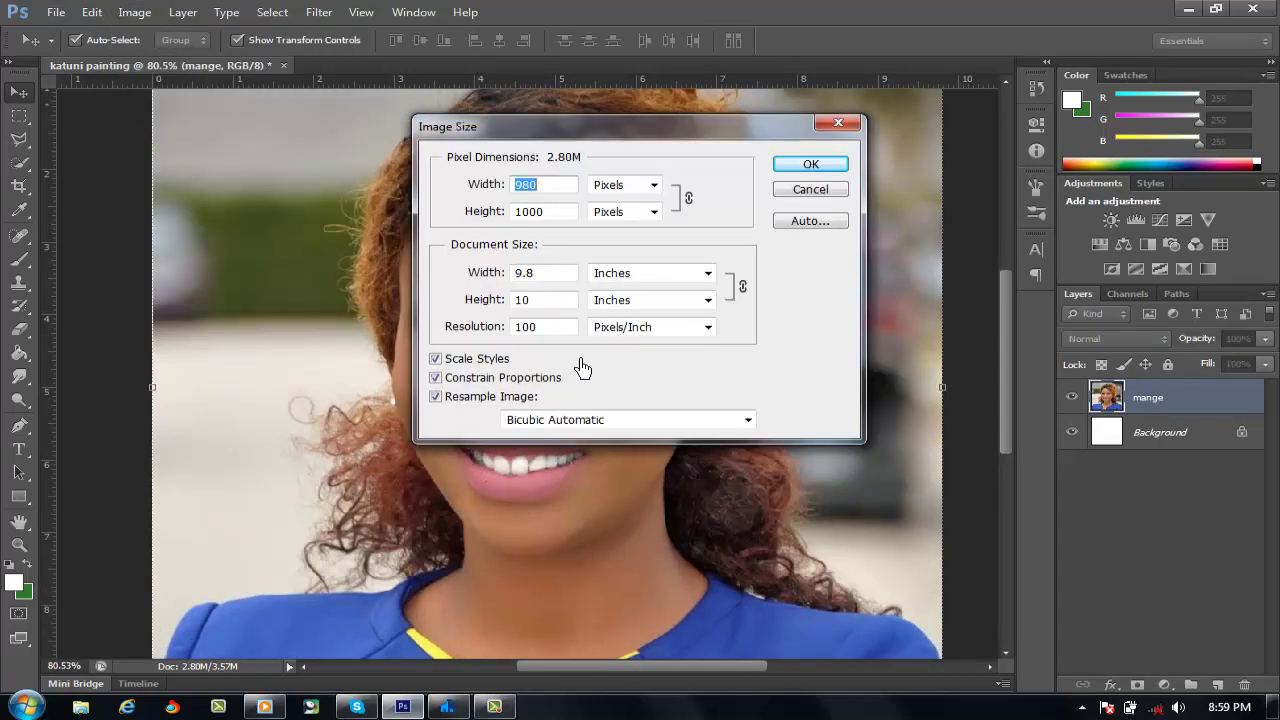
double_click(523, 330)
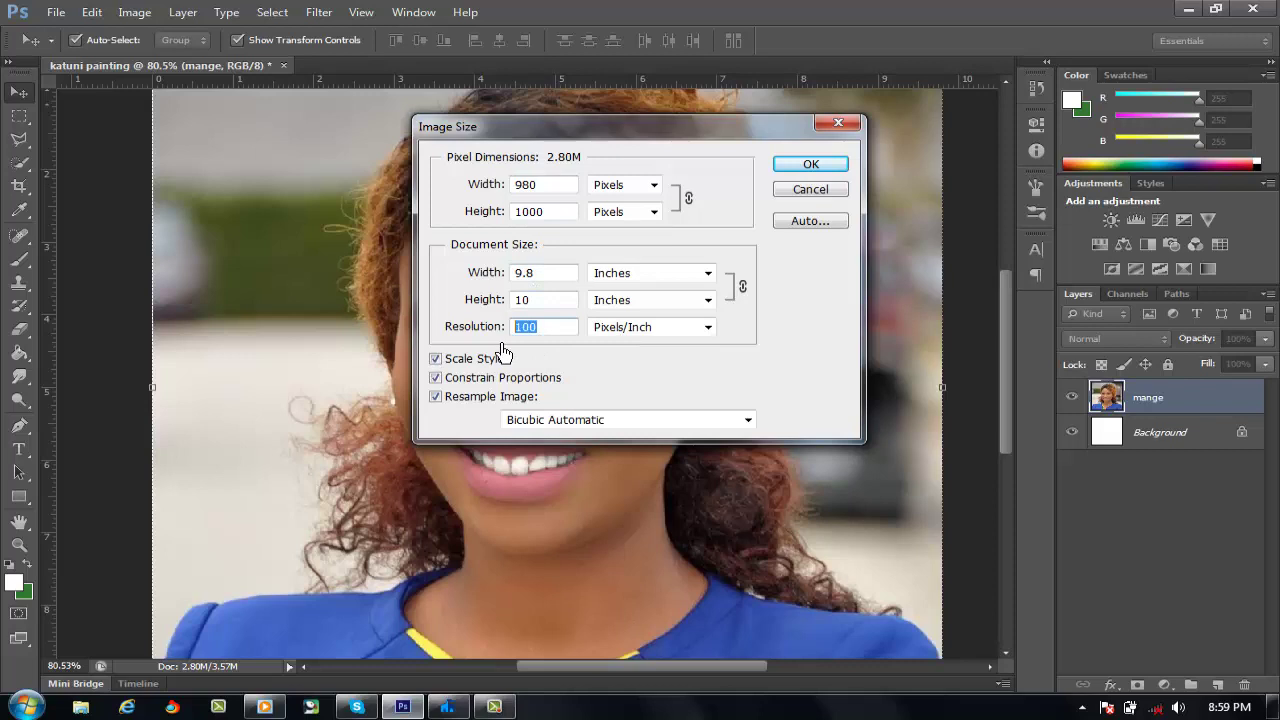
text(150)
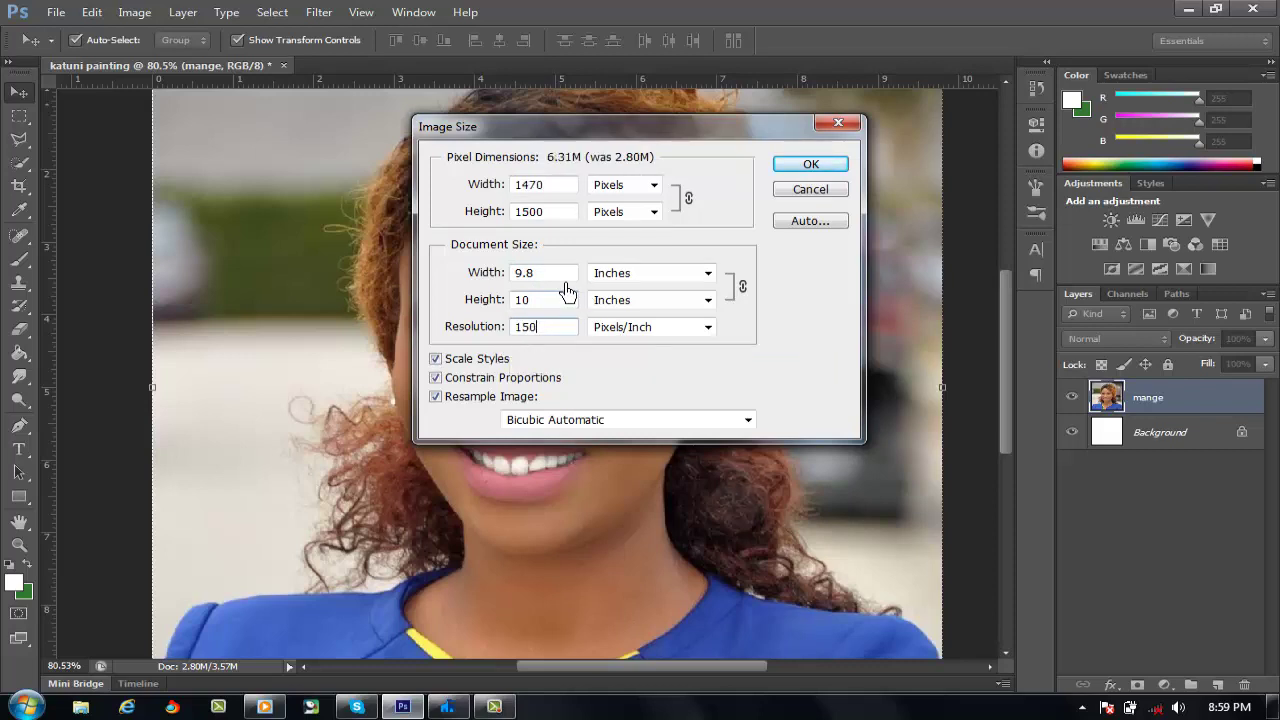
click(806, 168)
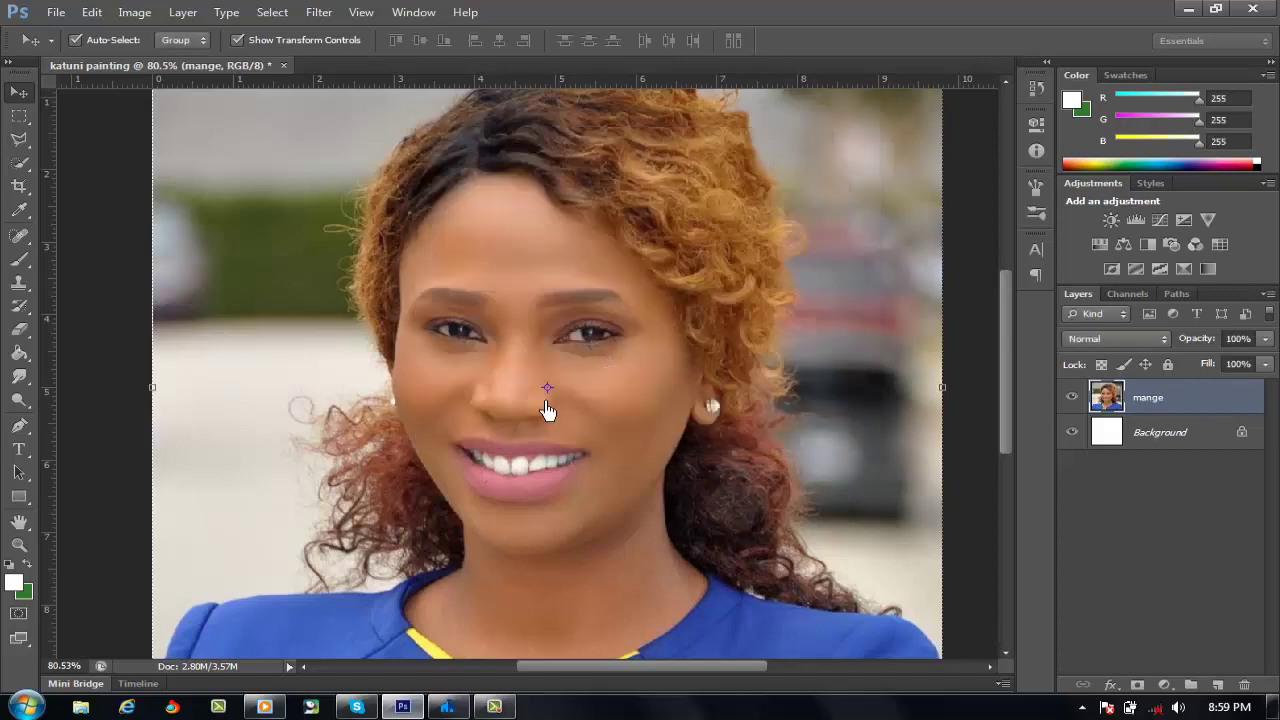
Duplicate the mange layer and set the copy's blend mode to Linear Light.
scroll(765, 500, down, 2)
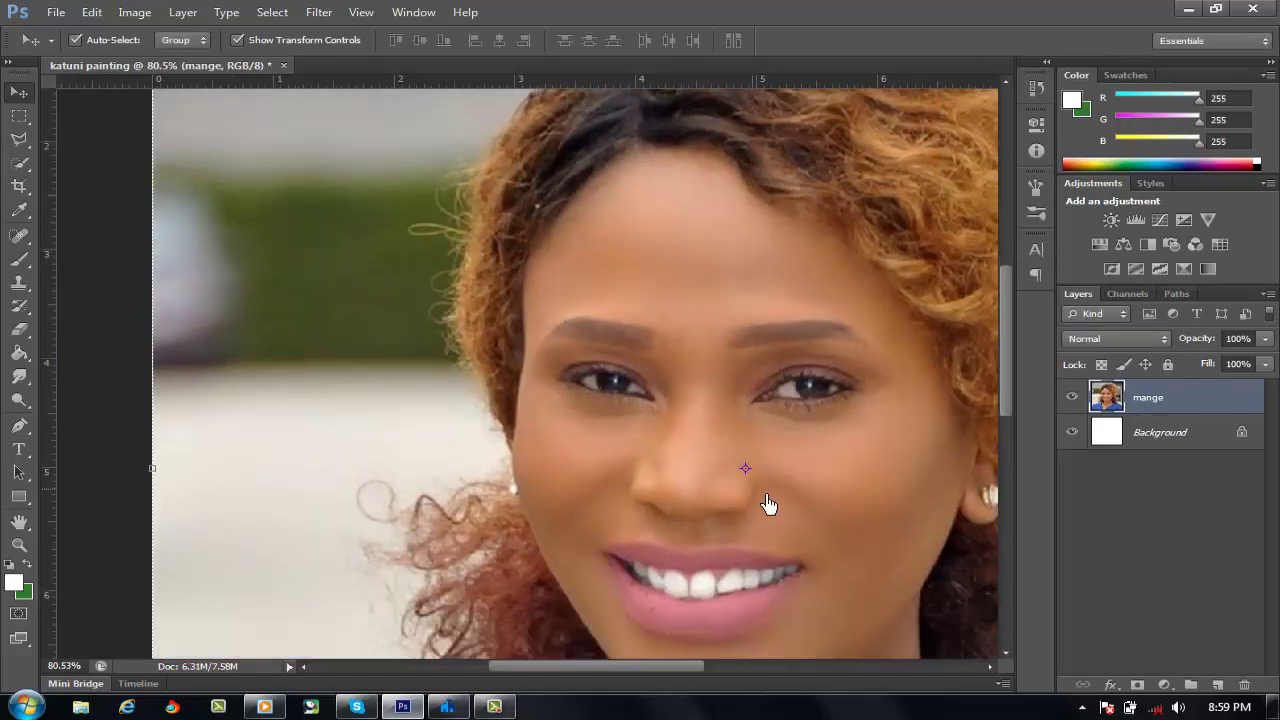
scroll(768, 505, down, 3)
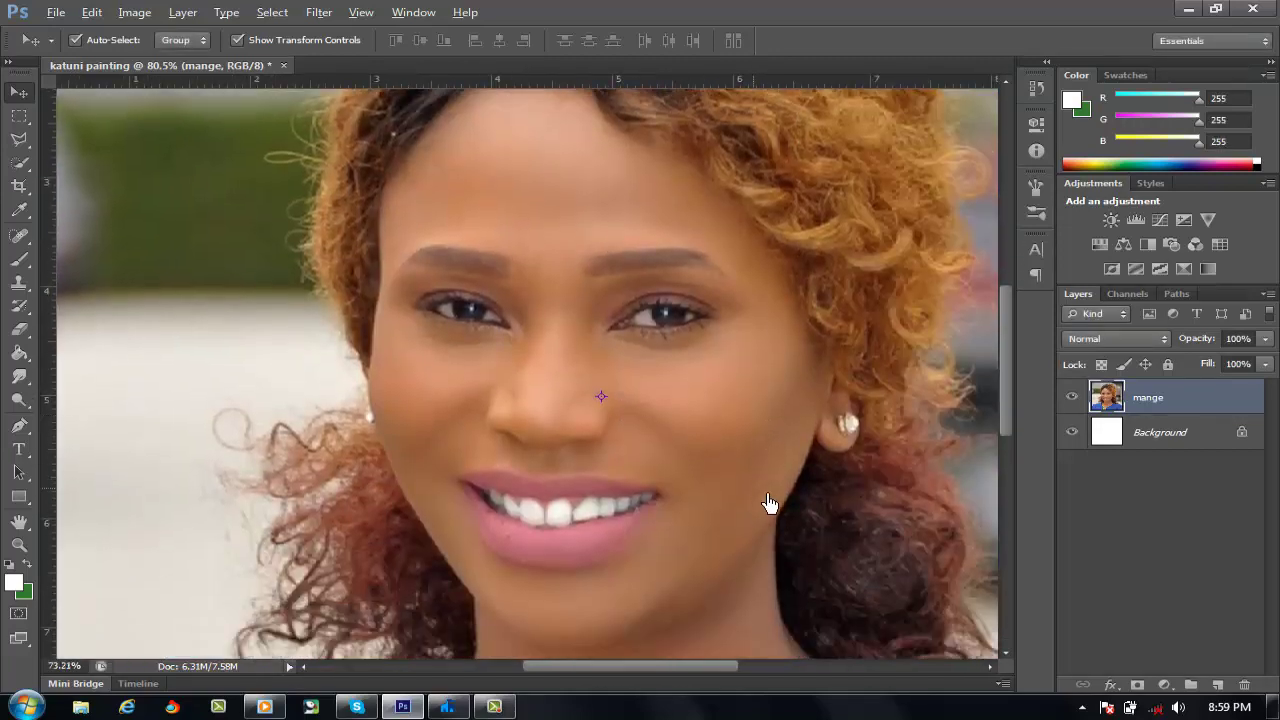
scroll(768, 503, down, 1)
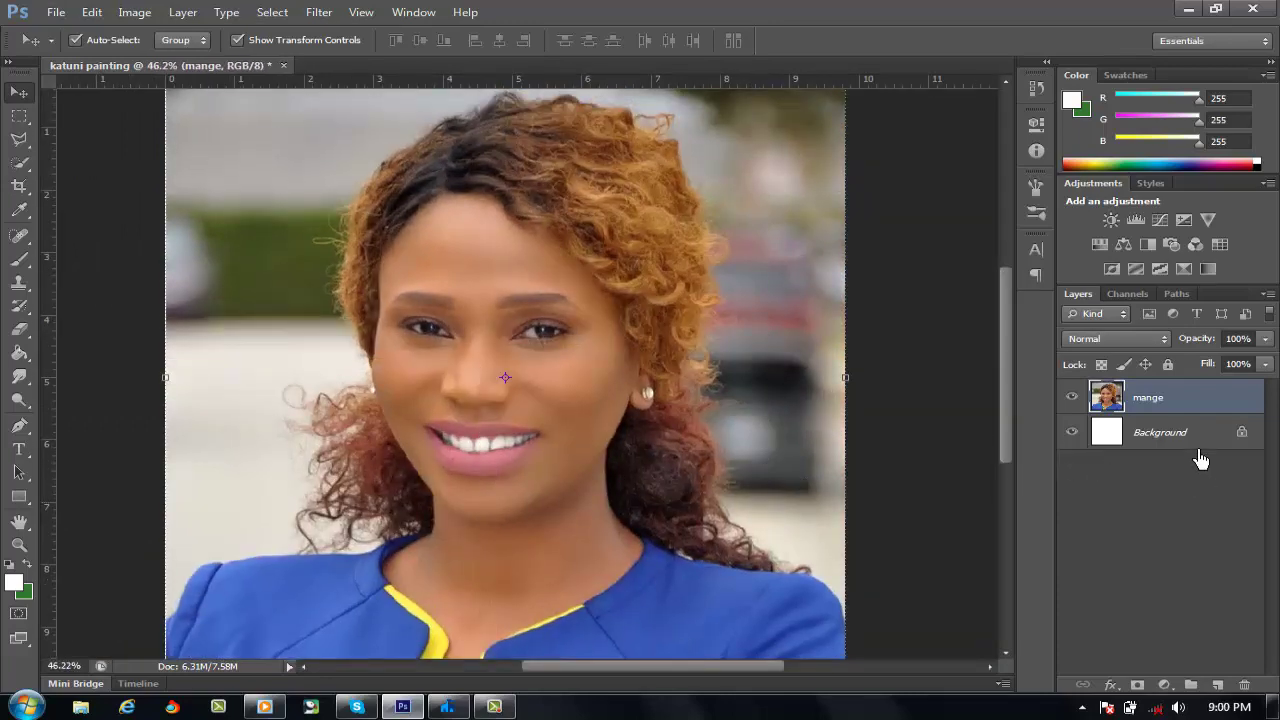
drag(1190, 410, 1235, 693)
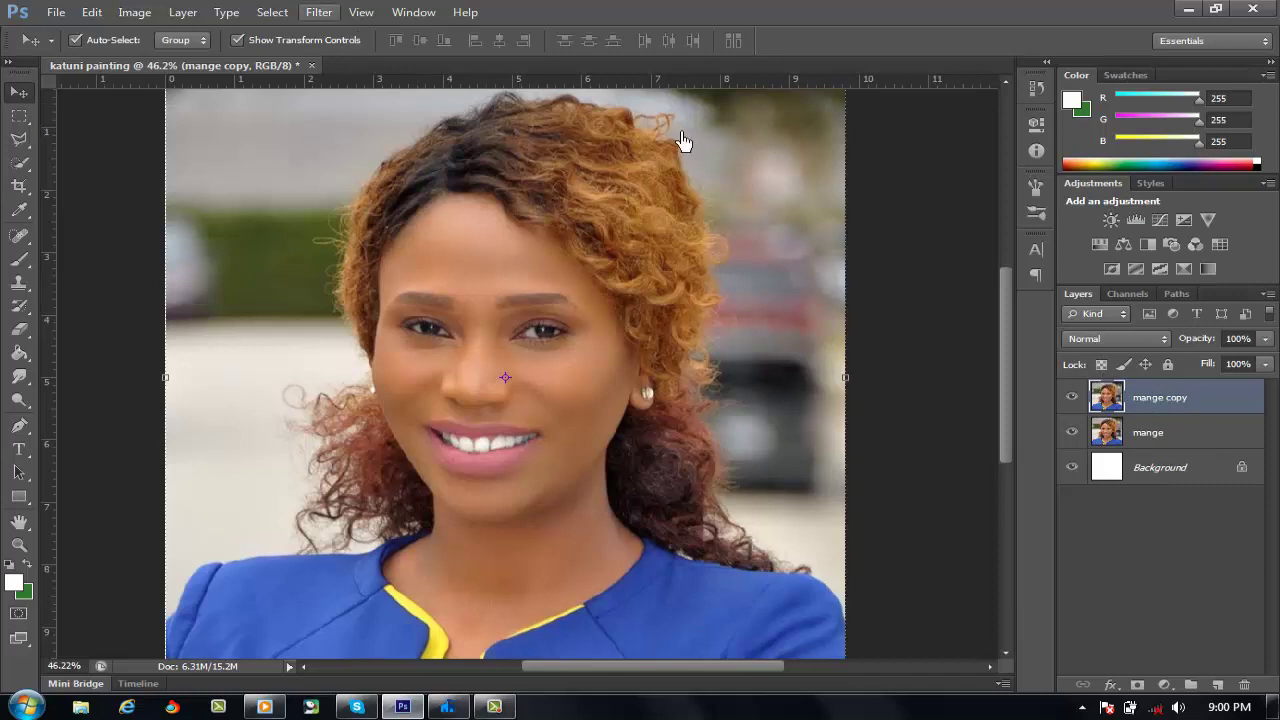
click(1141, 340)
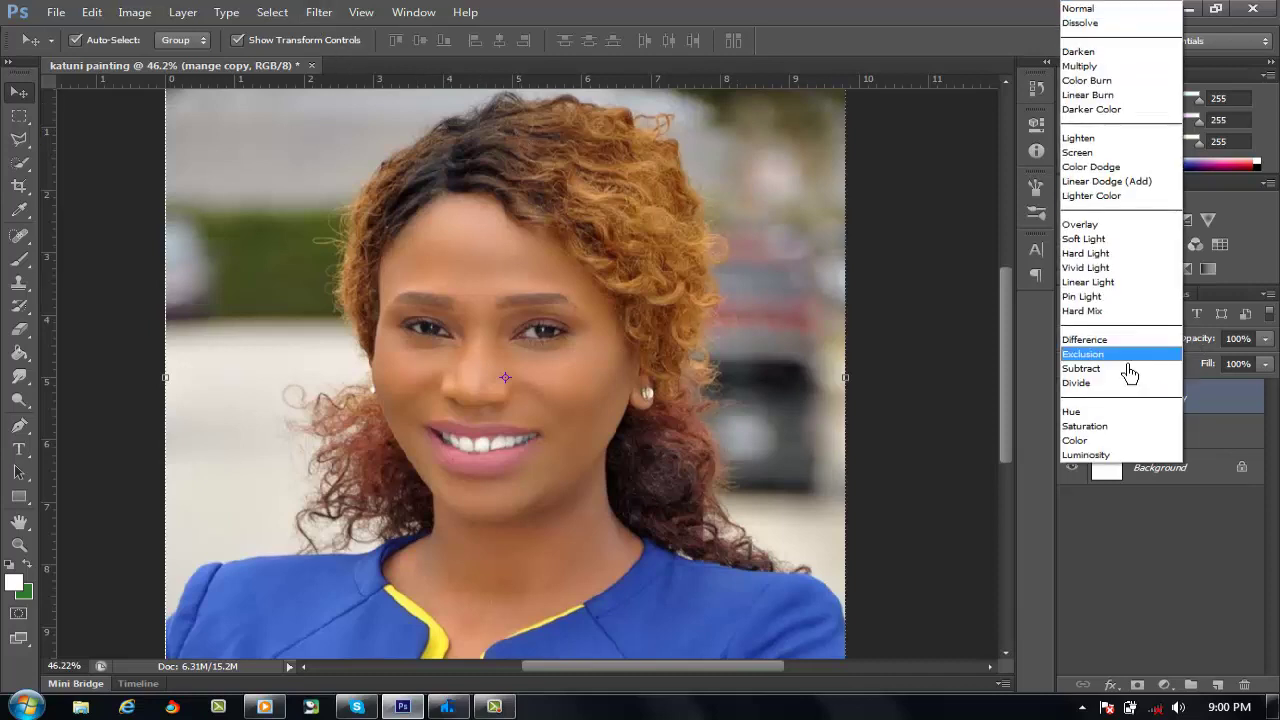
click(1095, 287)
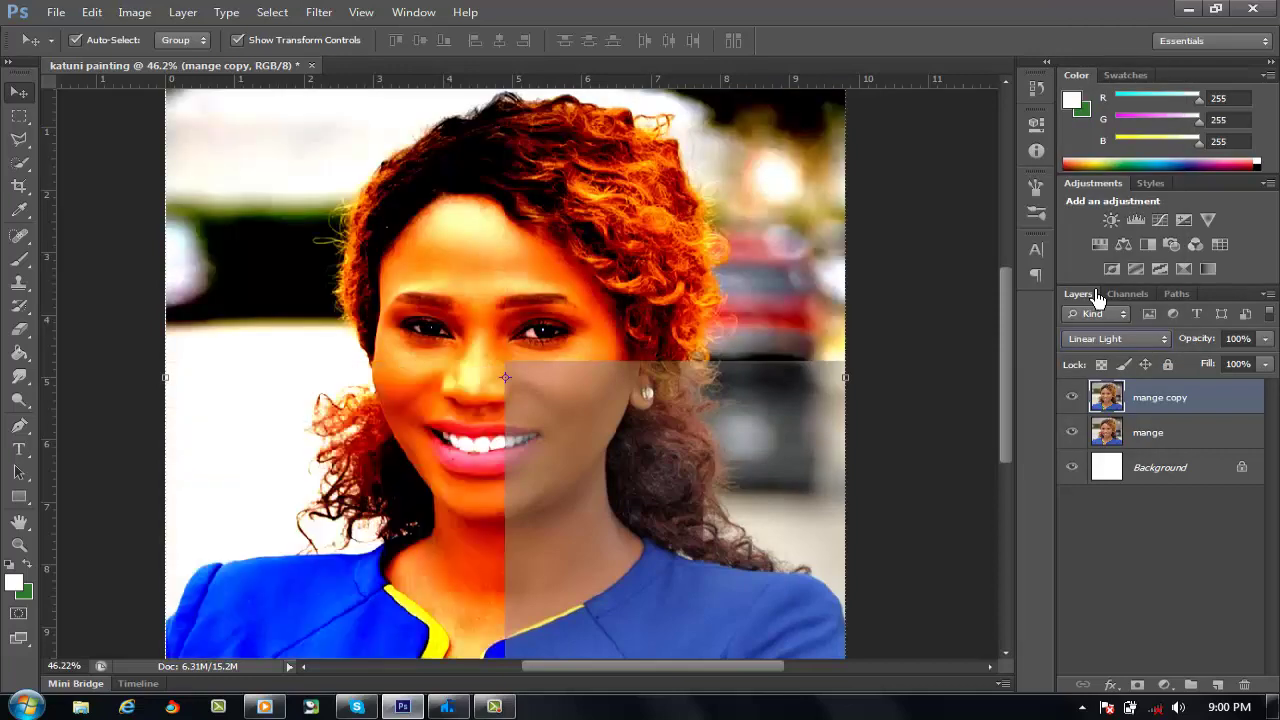
Start the High Pass filter on the mange copy layer and set its radius to 9.4 pixels.
click(319, 12)
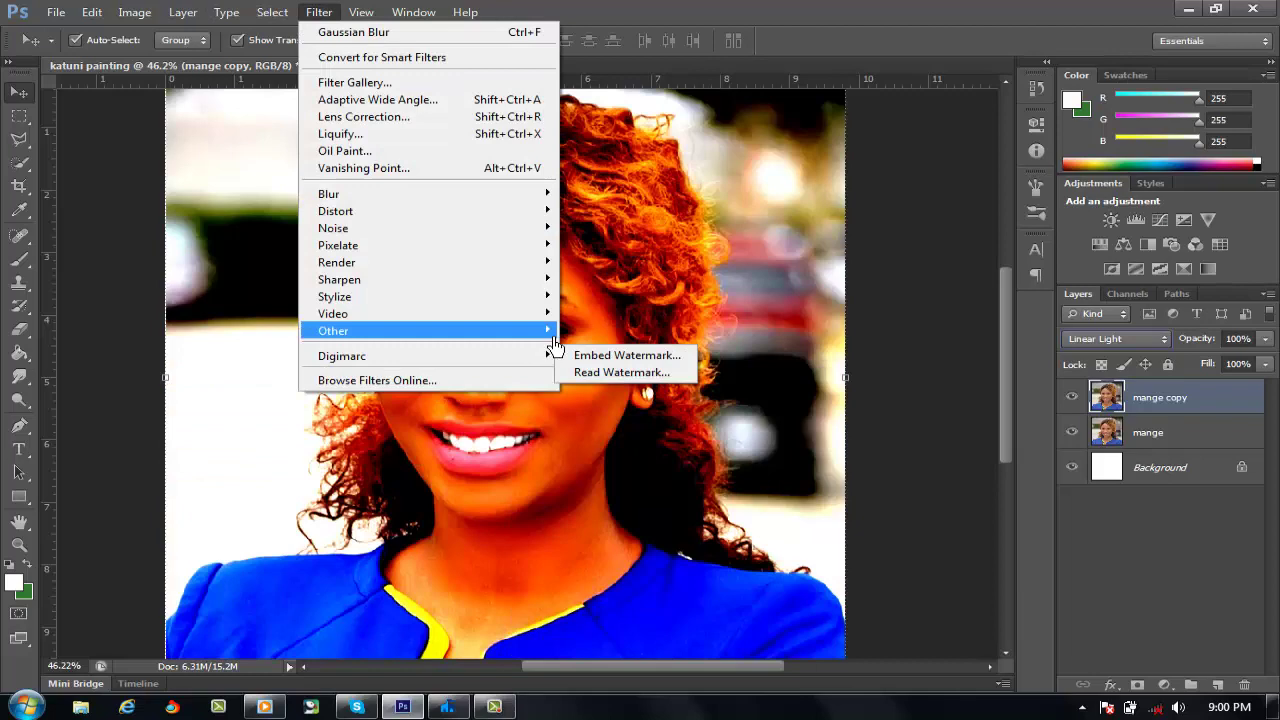
mouse_move(540, 331)
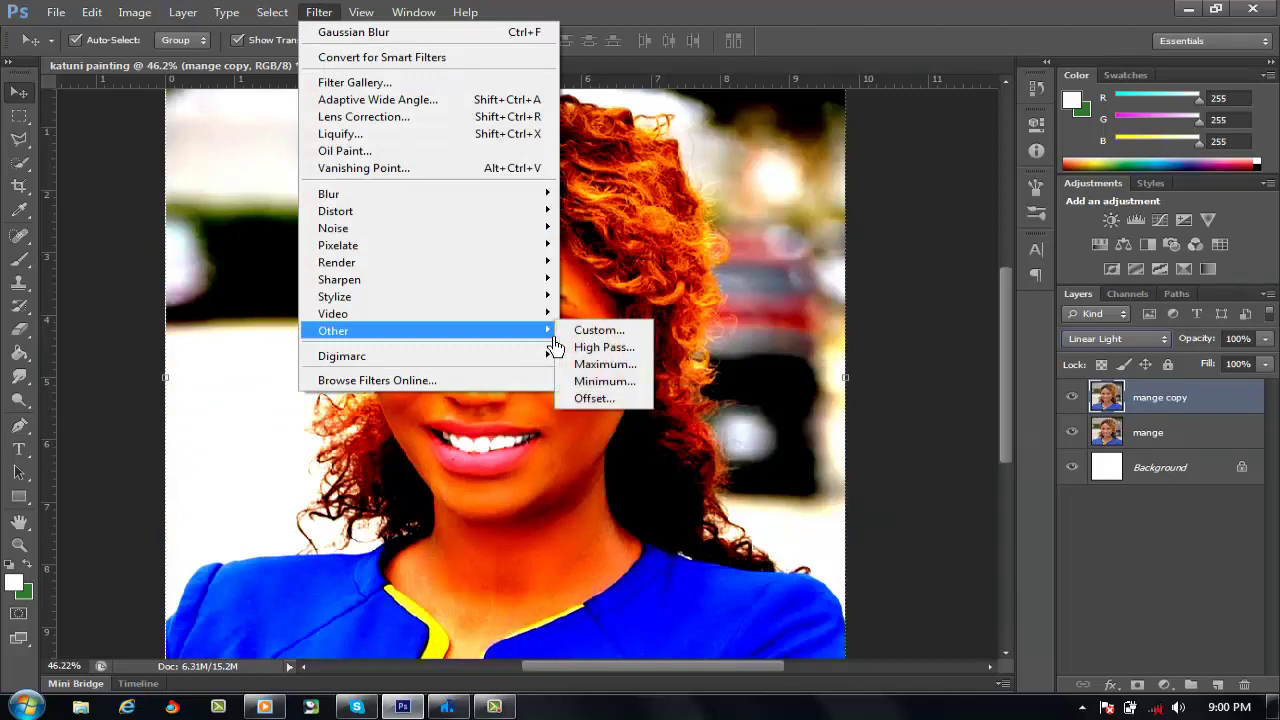
click(622, 356)
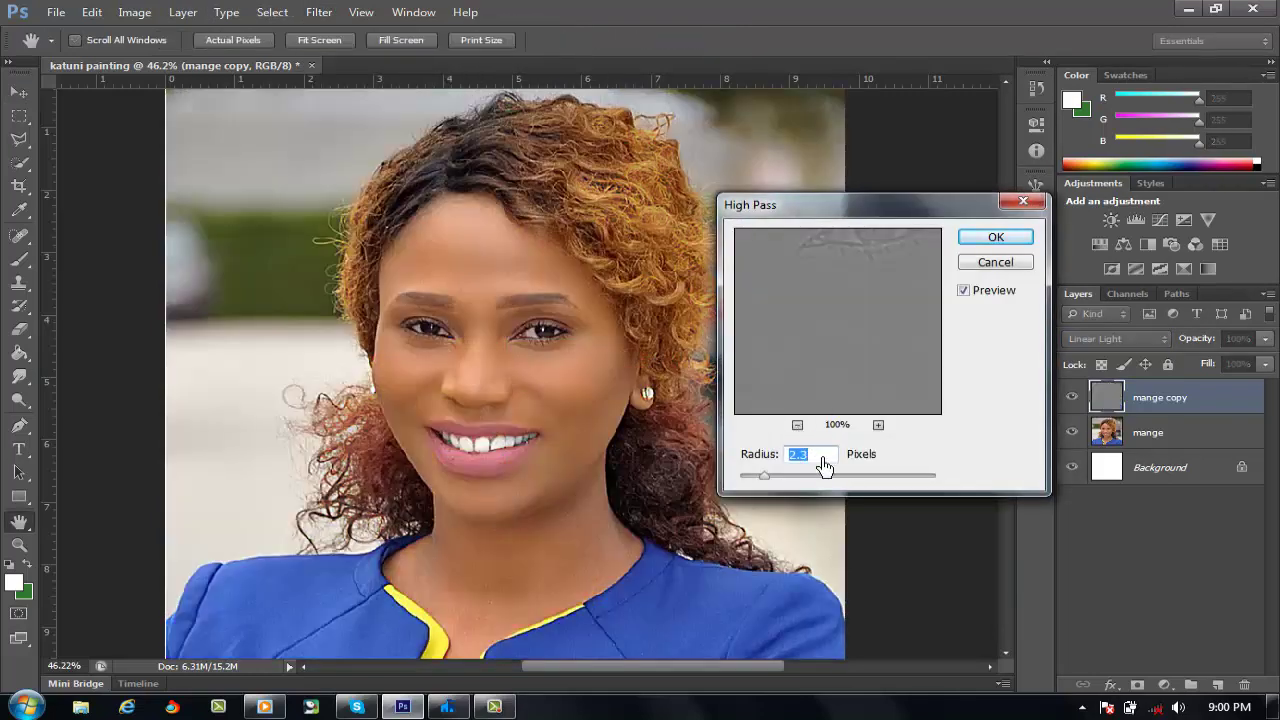
drag(789, 486, 826, 489)
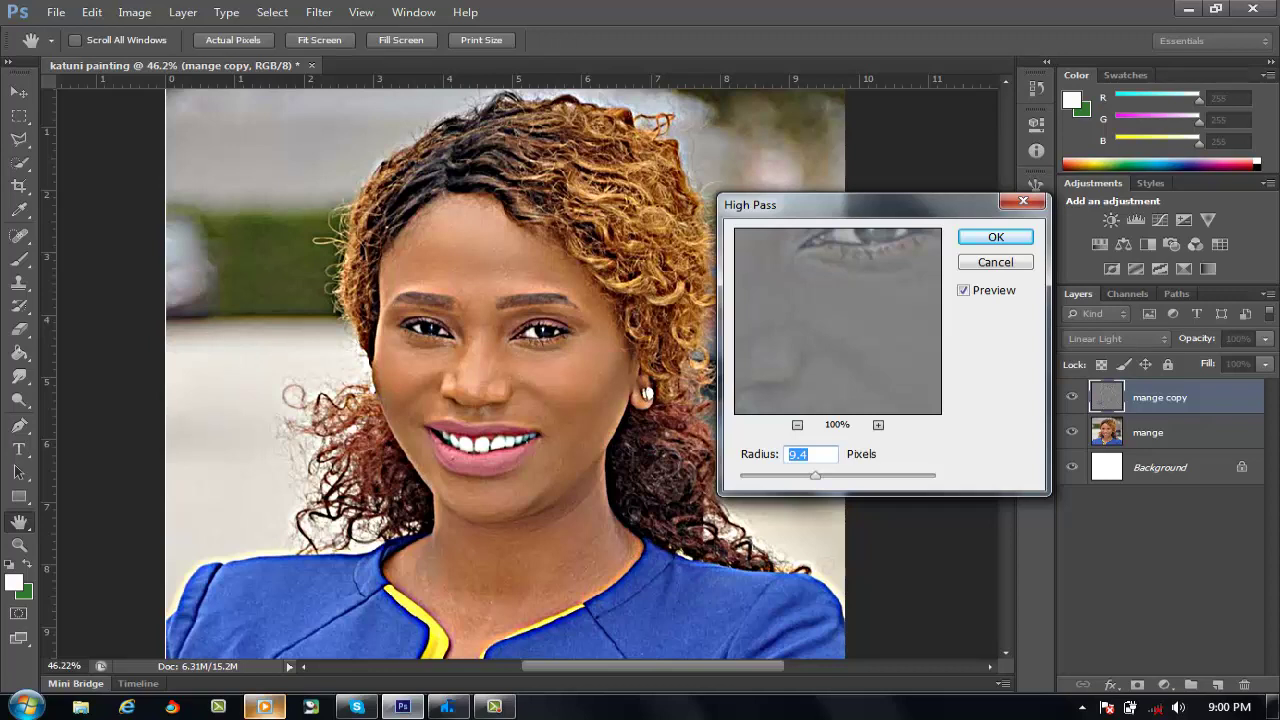
mouse_move(264, 706)
click(264, 674)
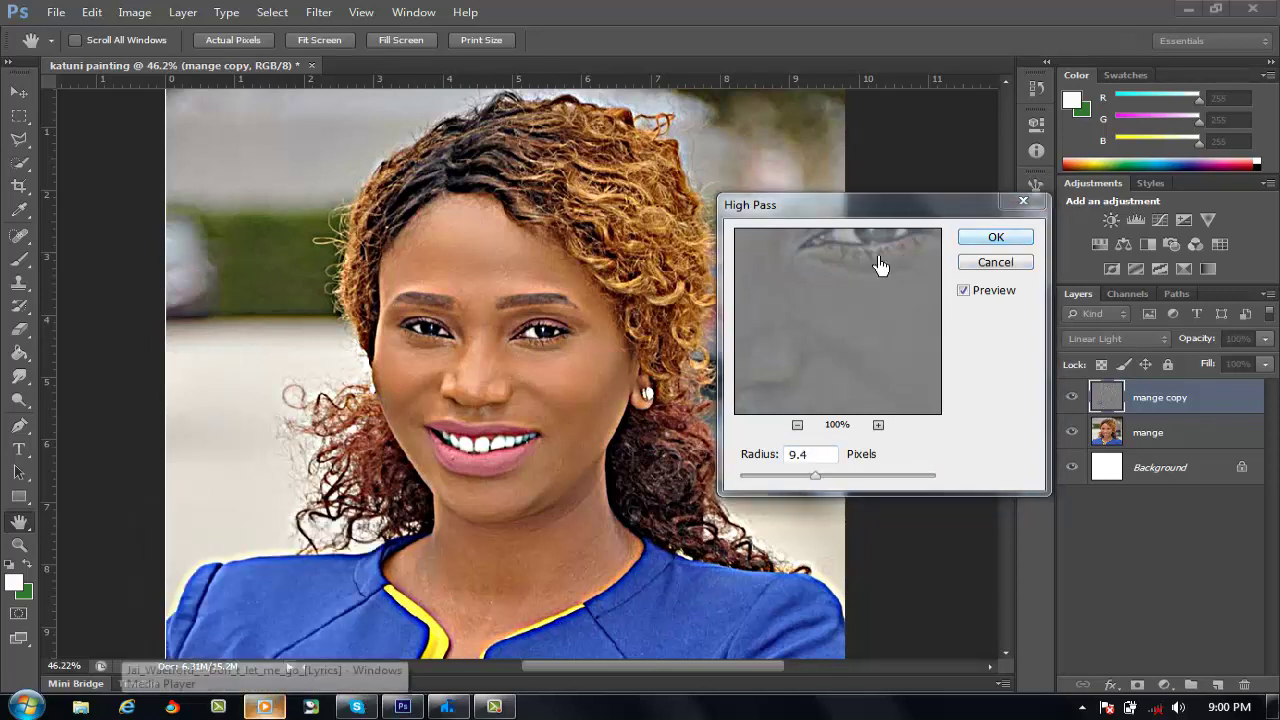
mouse_move(281, 714)
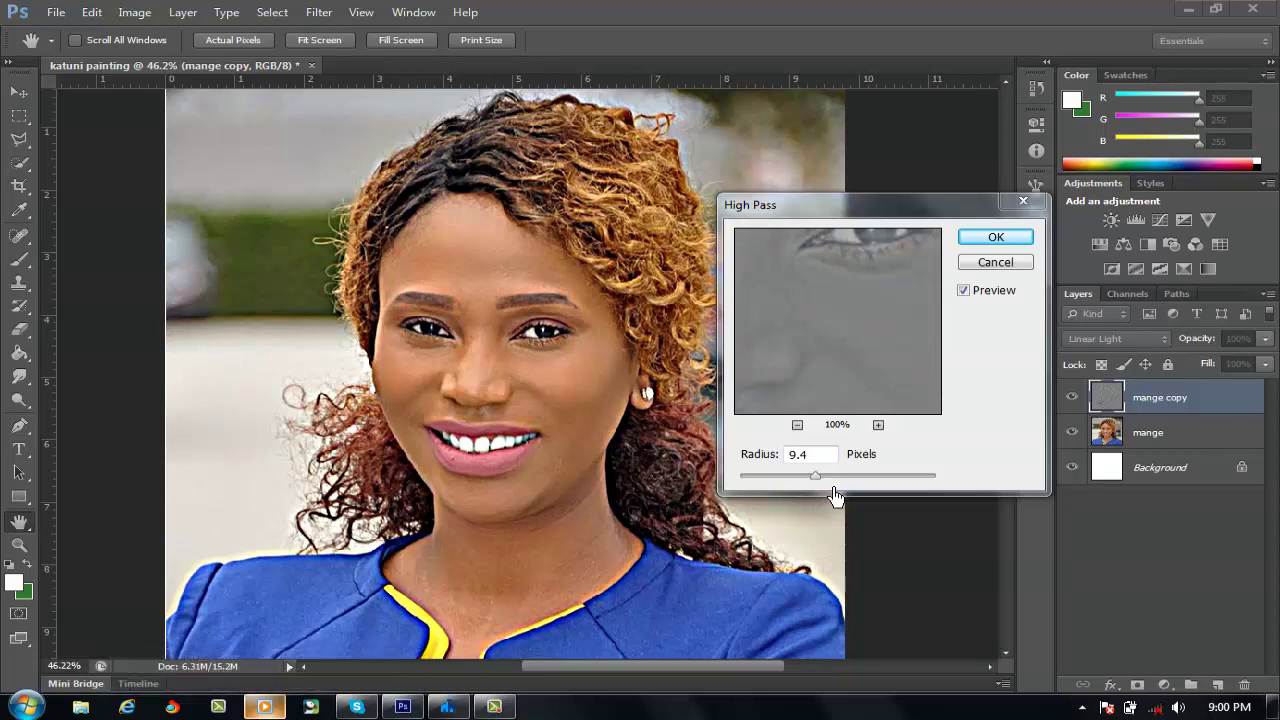
Center the High Pass preview on an eye to check the edge detail, and apply the filter.
click(865, 281)
drag(865, 288, 846, 386)
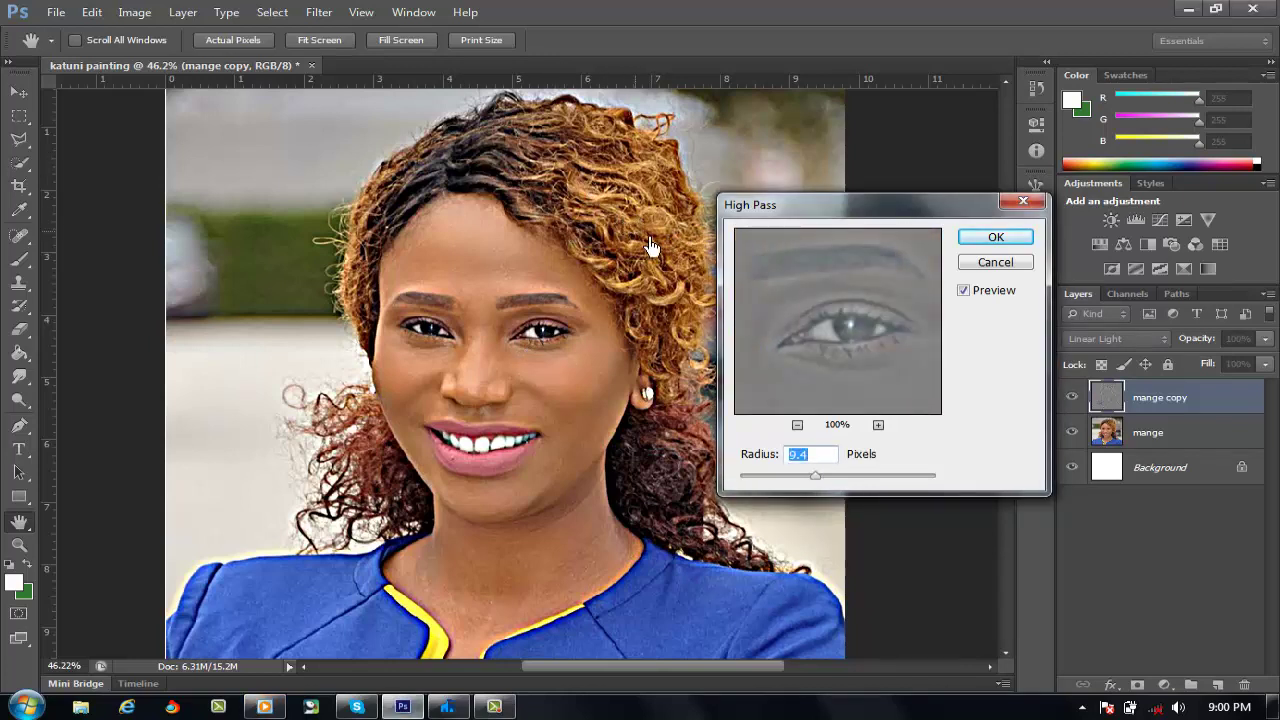
drag(851, 352, 822, 367)
click(820, 366)
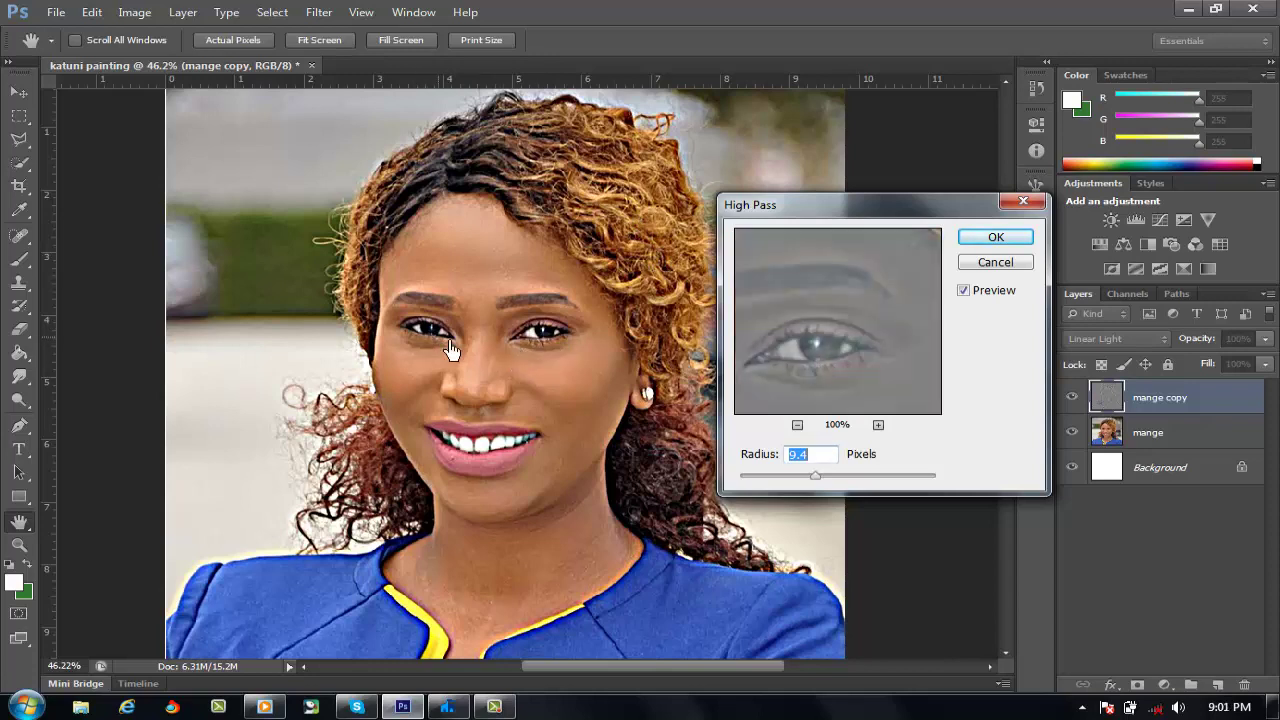
mouse_move(830, 490)
mouse_down()
mouse_move(846, 488)
mouse_move(823, 486)
mouse_move(834, 490)
mouse_up()
click(1003, 239)
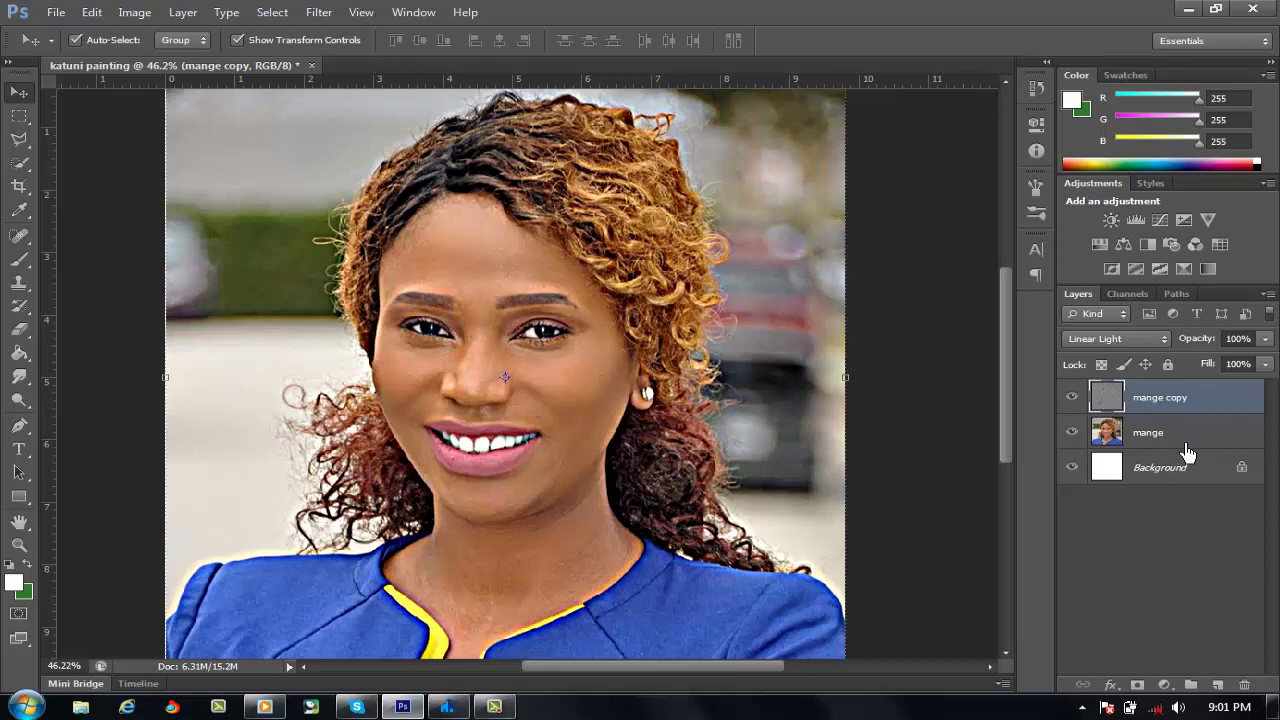
Duplicate the mange layer and merge the duplicate with the High Pass layer above it.
drag(1204, 449, 1217, 686)
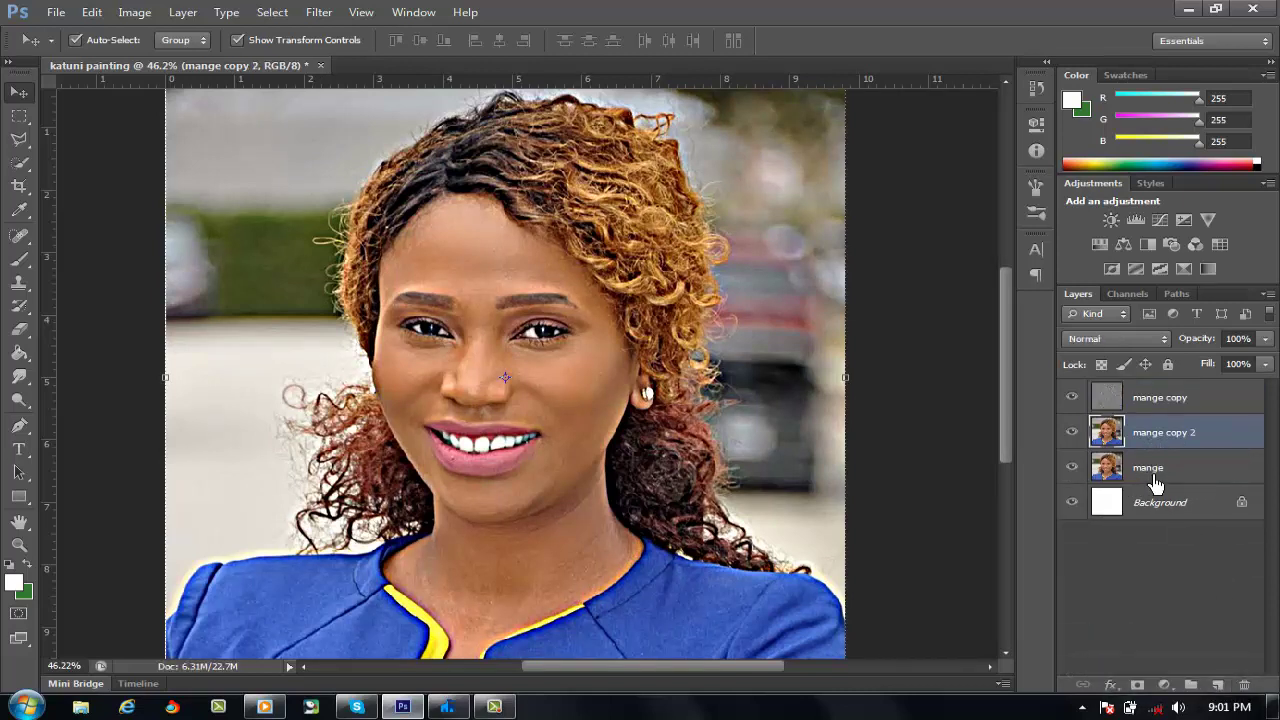
click(1155, 478)
click(1167, 444)
ctrl+click(1174, 414)
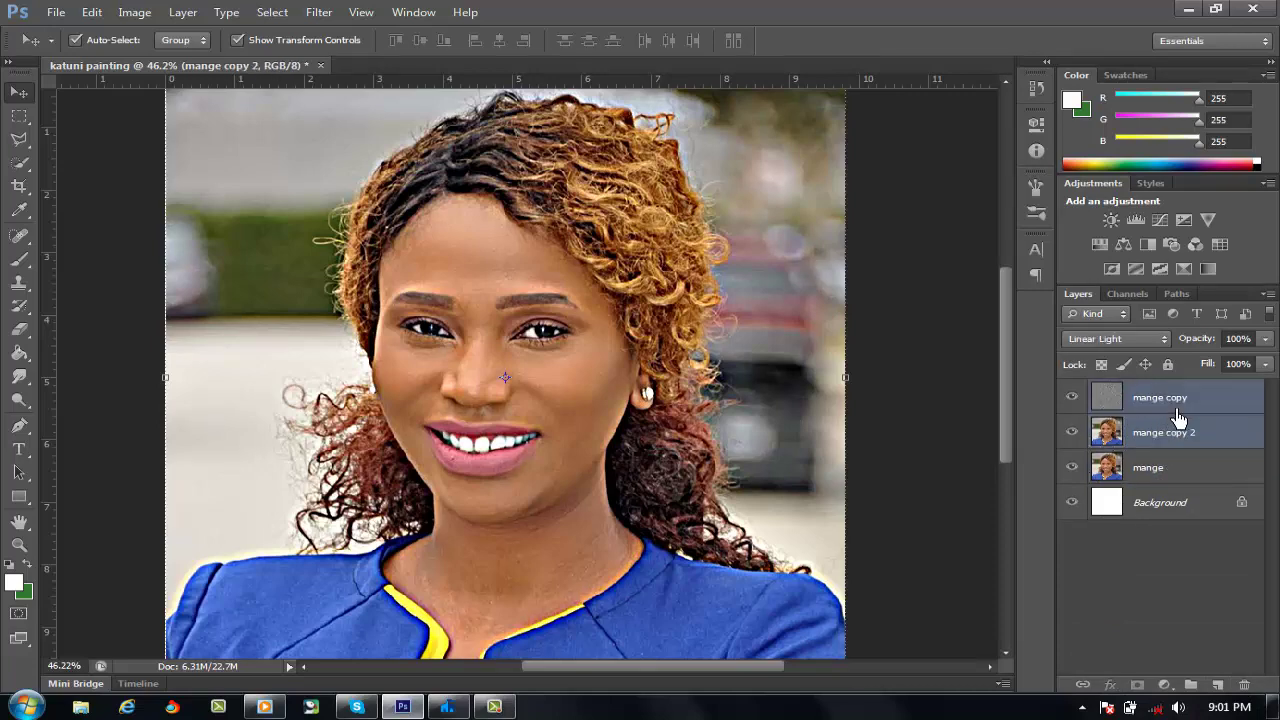
right_click(1172, 422)
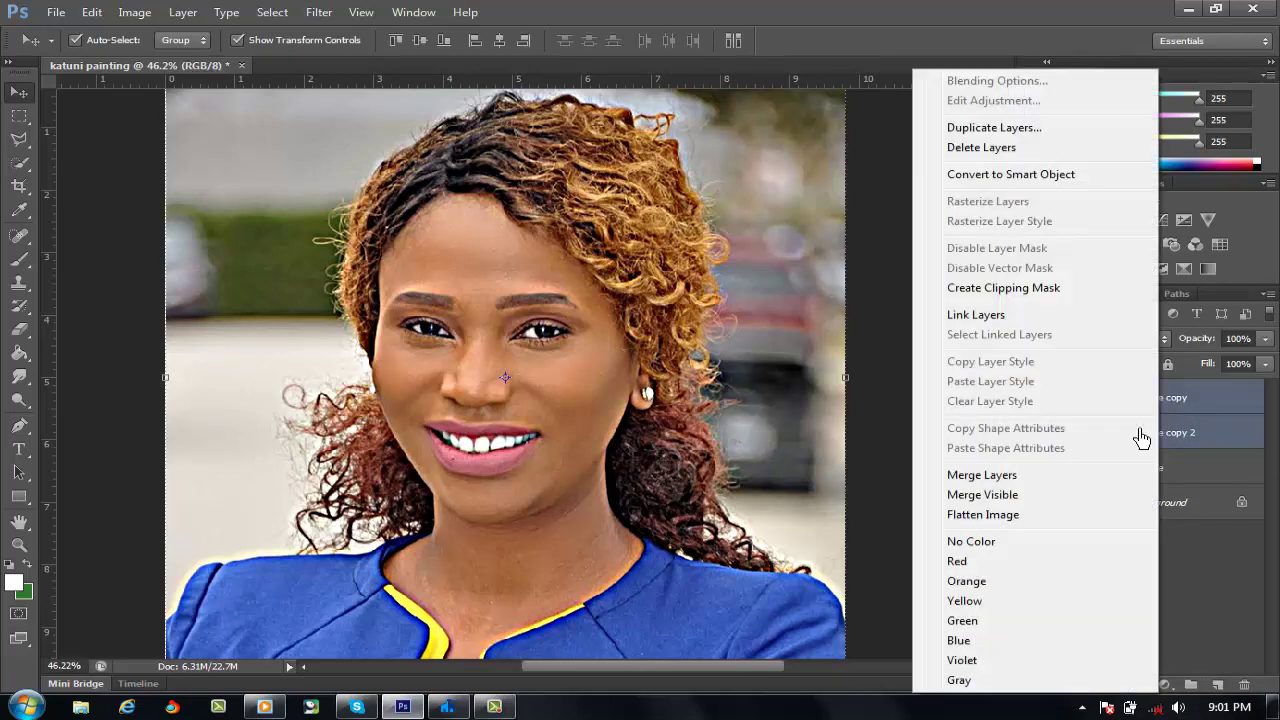
click(996, 478)
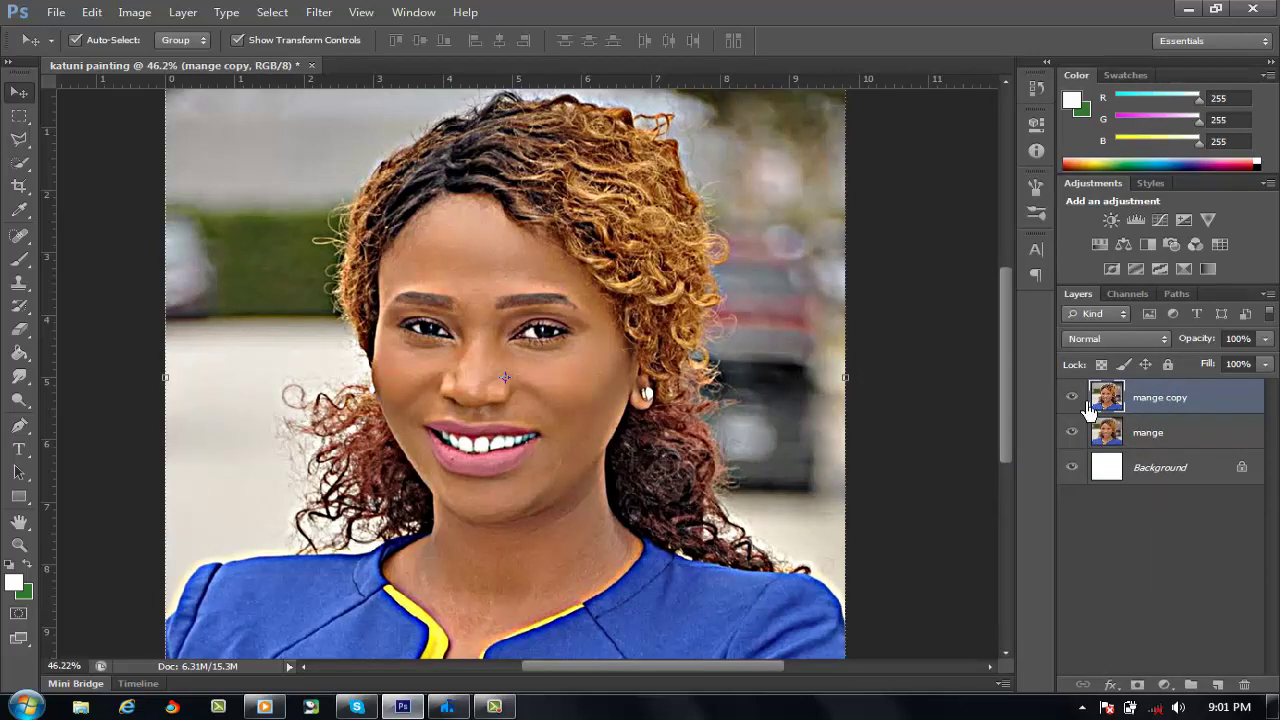
Toggle the visibility of the merged mange copy layer to compare the portrait with and without sharpening.
click(1076, 399)
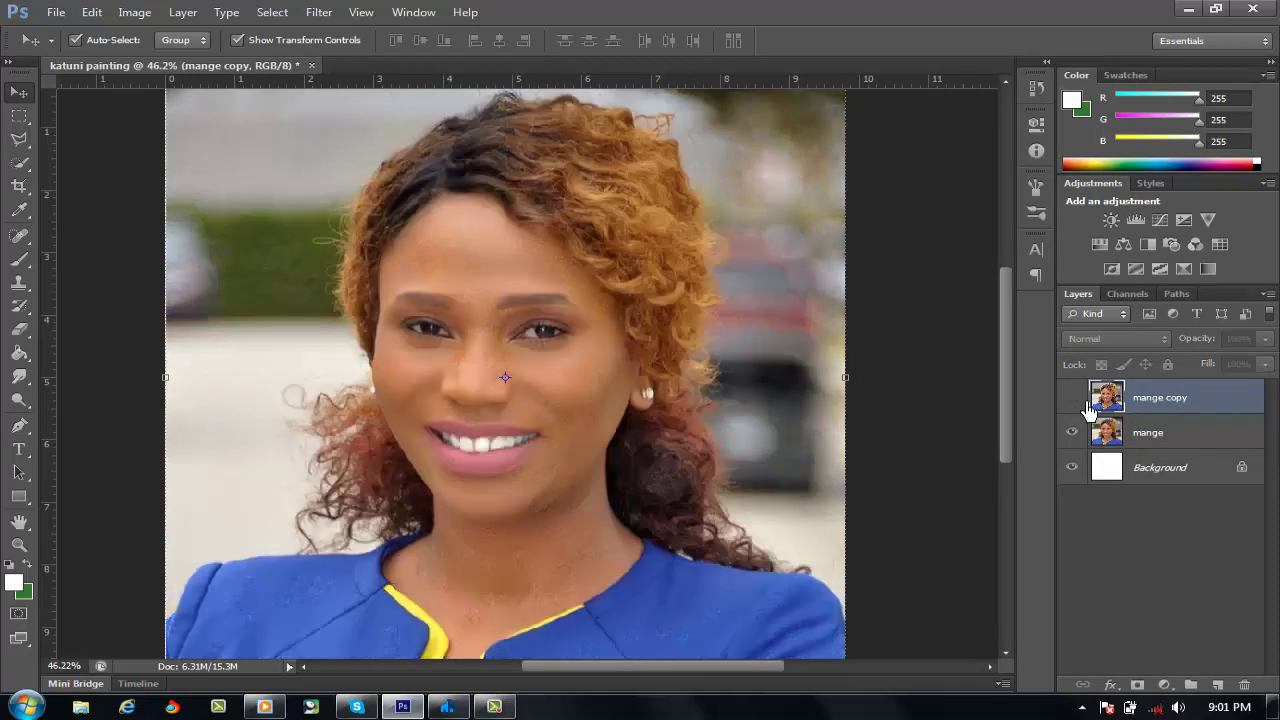
click(1086, 403)
click(1086, 403)
click(1086, 403)
click(1086, 403)
click(1086, 403)
click(1086, 403)
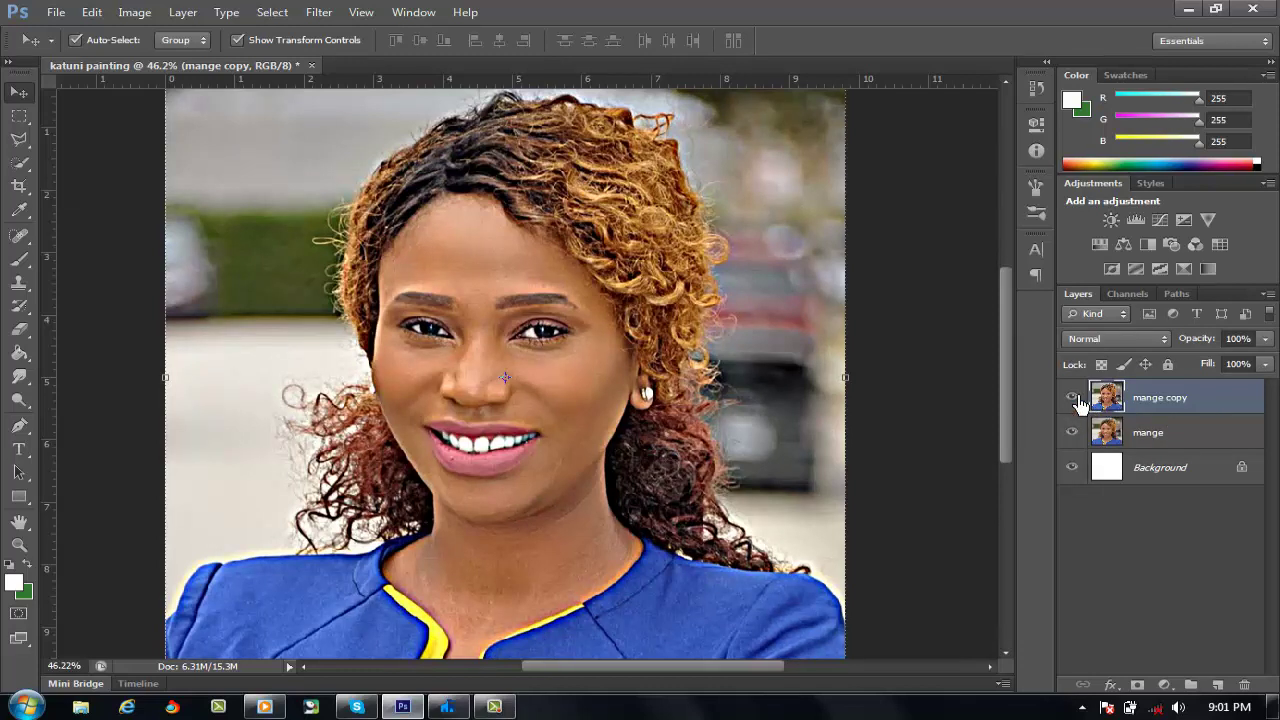
Duplicate the merged mange copy layer.
drag(1172, 408, 1218, 686)
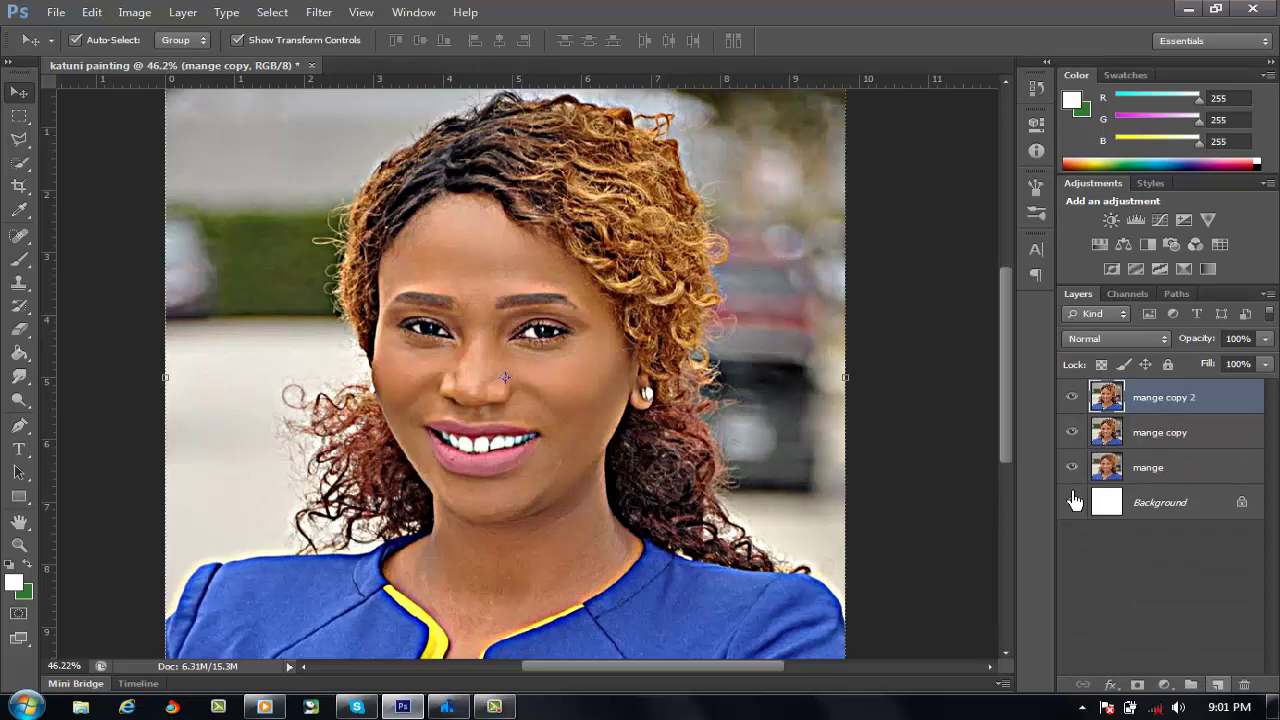
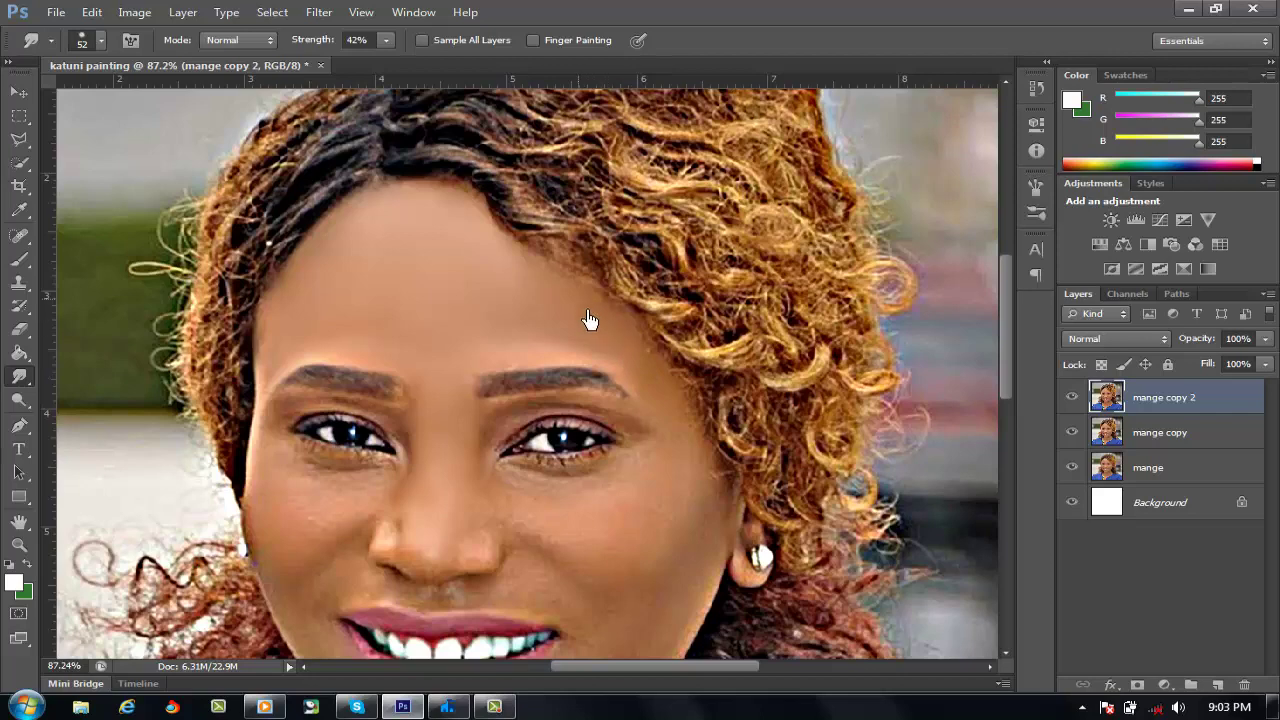
Enlarge the Smudge brush to 98 px and smooth the skin of the cheek beside the earring.
right_click(650, 566)
drag(730, 510, 764, 512)
click(605, 536)
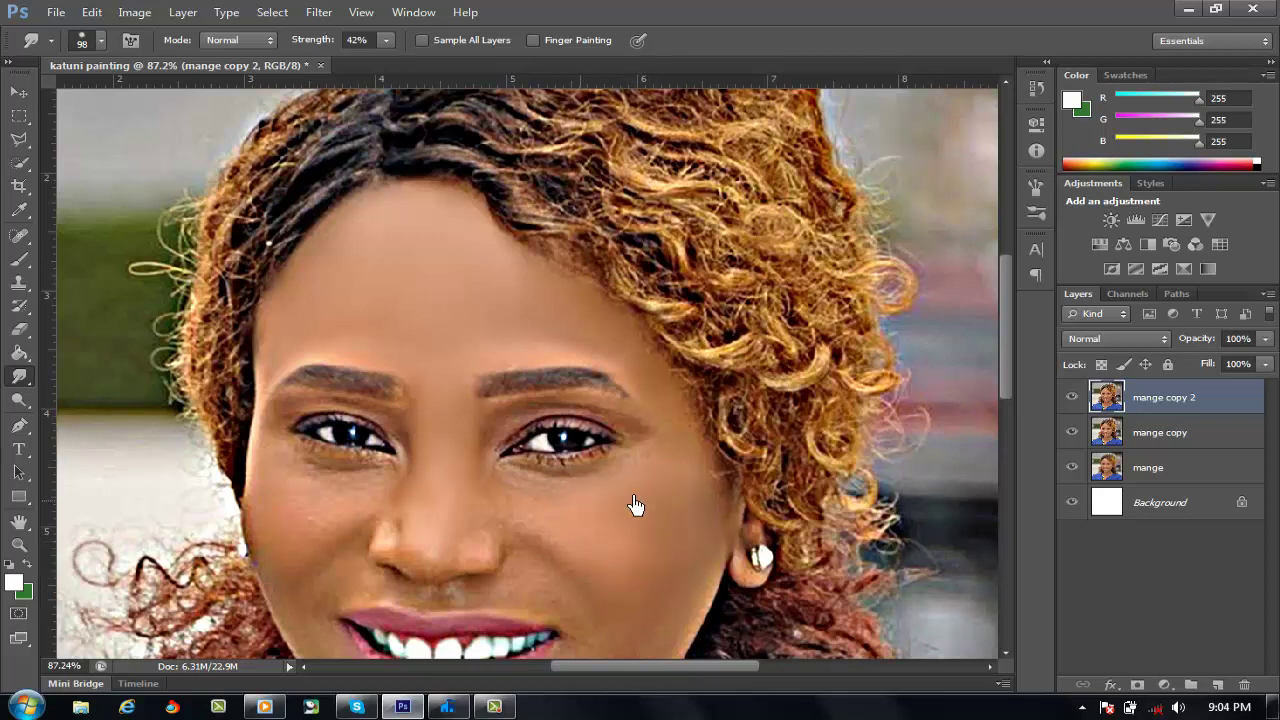
scroll(657, 530, down, 3)
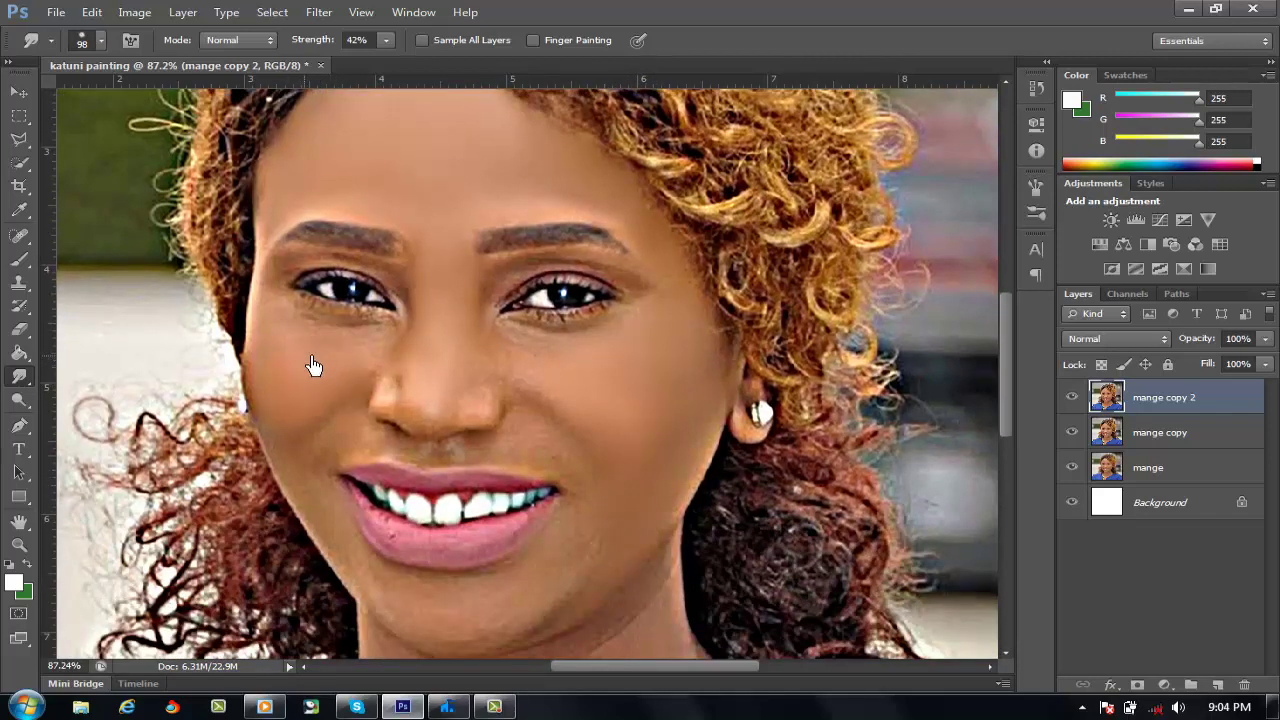
Reduce the Smudge brush to 56 px at 26% strength and smooth the other cheek and the skin beside the nose.
key(bracketleft)
key(bracketleft)
key(bracketleft)
key(bracketleft)
key(2)
key(6)
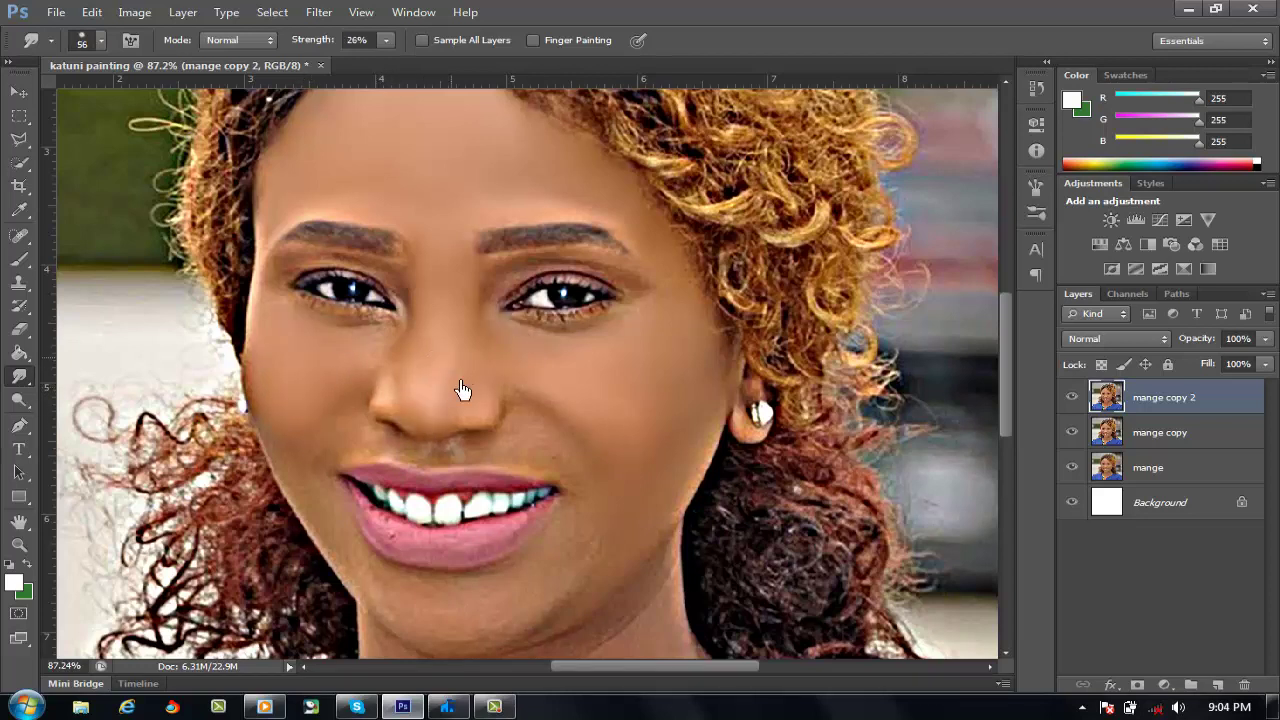
Enlarge the Smudge brush to 91 px and smooth the skin around the mouth, chin and jaw.
key(bracketright)
key(bracketright)
key(bracketright)
key(bracketright)
scroll(531, 443, down, 3)
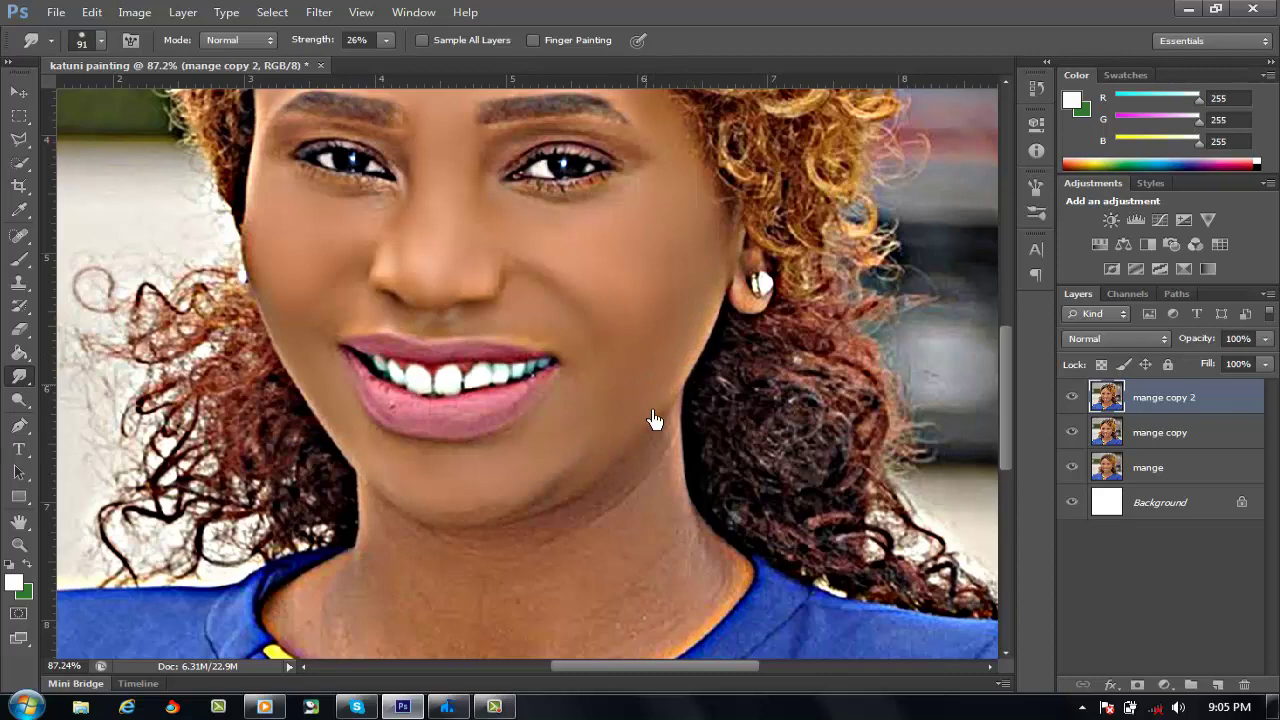
Raise the Smudge strength to 46% and smooth the skin of the upper neck below the chin.
scroll(540, 510, down, 3)
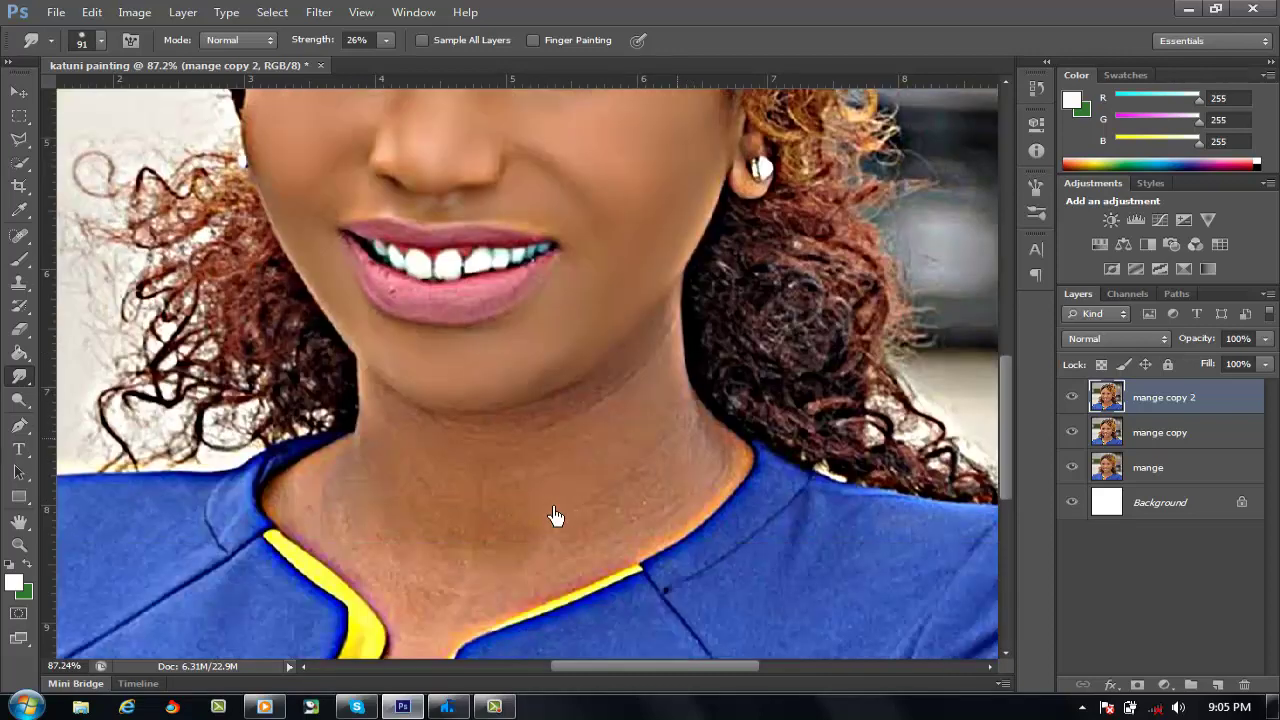
drag(329, 46, 346, 57)
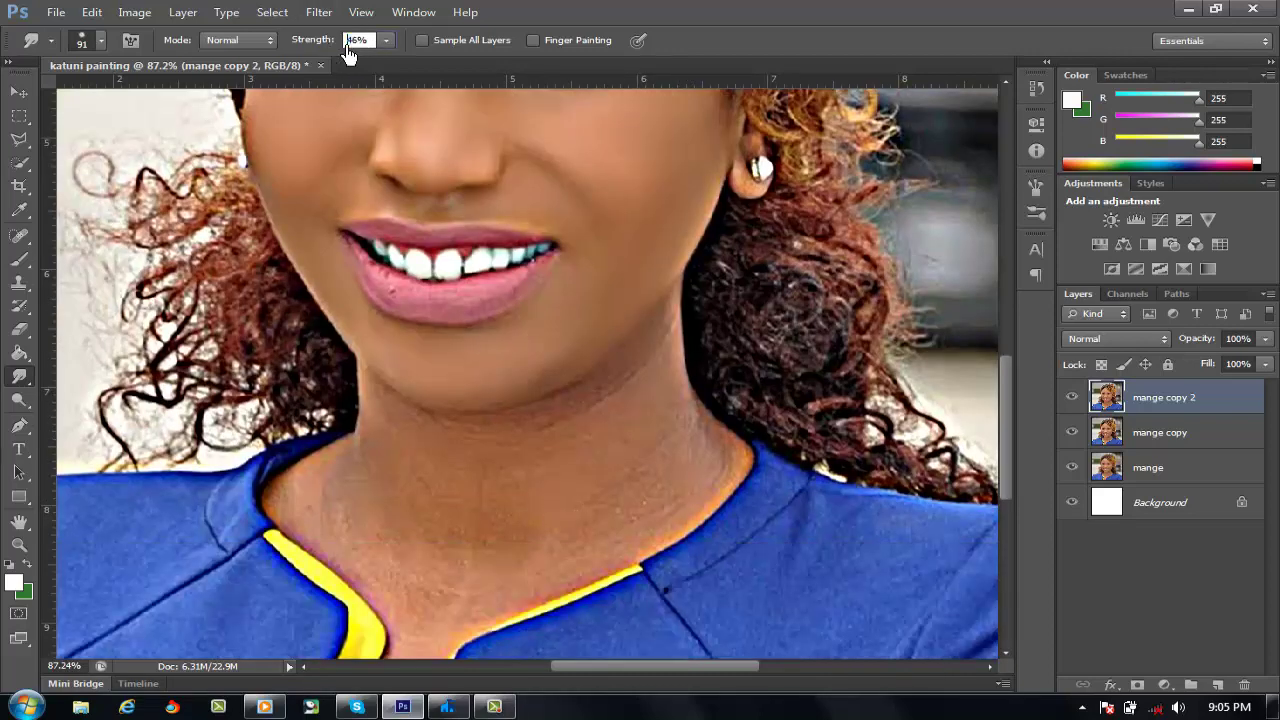
key(Return)
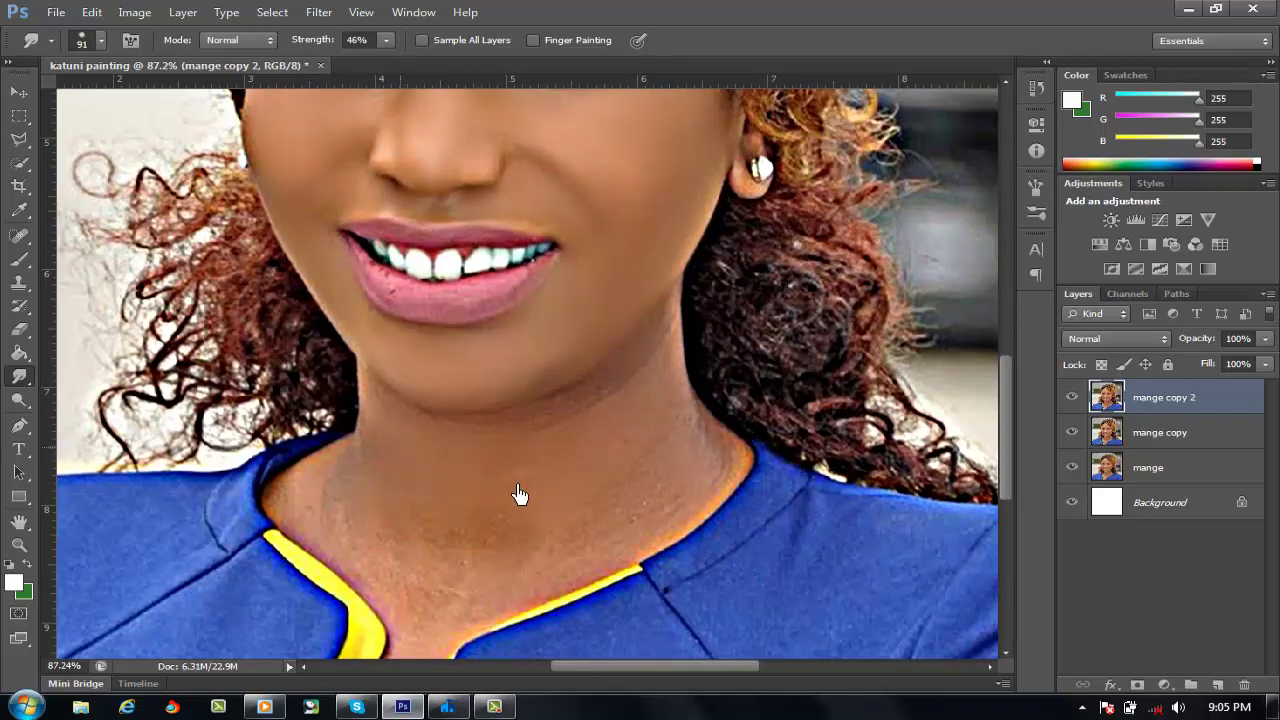
Smooth the lower neck skin and reduce the Smudge brush to 45 px for the edges near the collar.
scroll(638, 392, down, 3)
key(bracketleft)
key(bracketleft)
key(bracketleft)
key(bracketleft)
key(bracketleft)
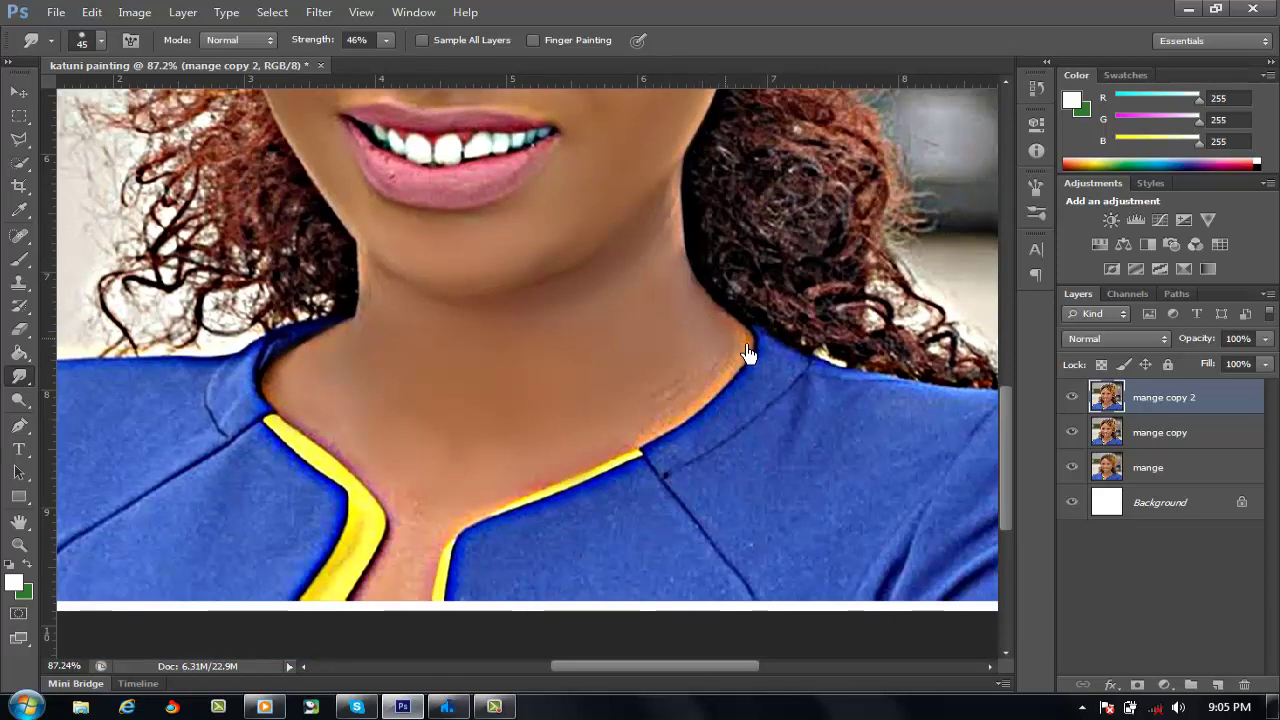
Smudge the skin along the collar and at the lower end of the neckline opening between the yellow trims.
scroll(409, 406, down, 3)
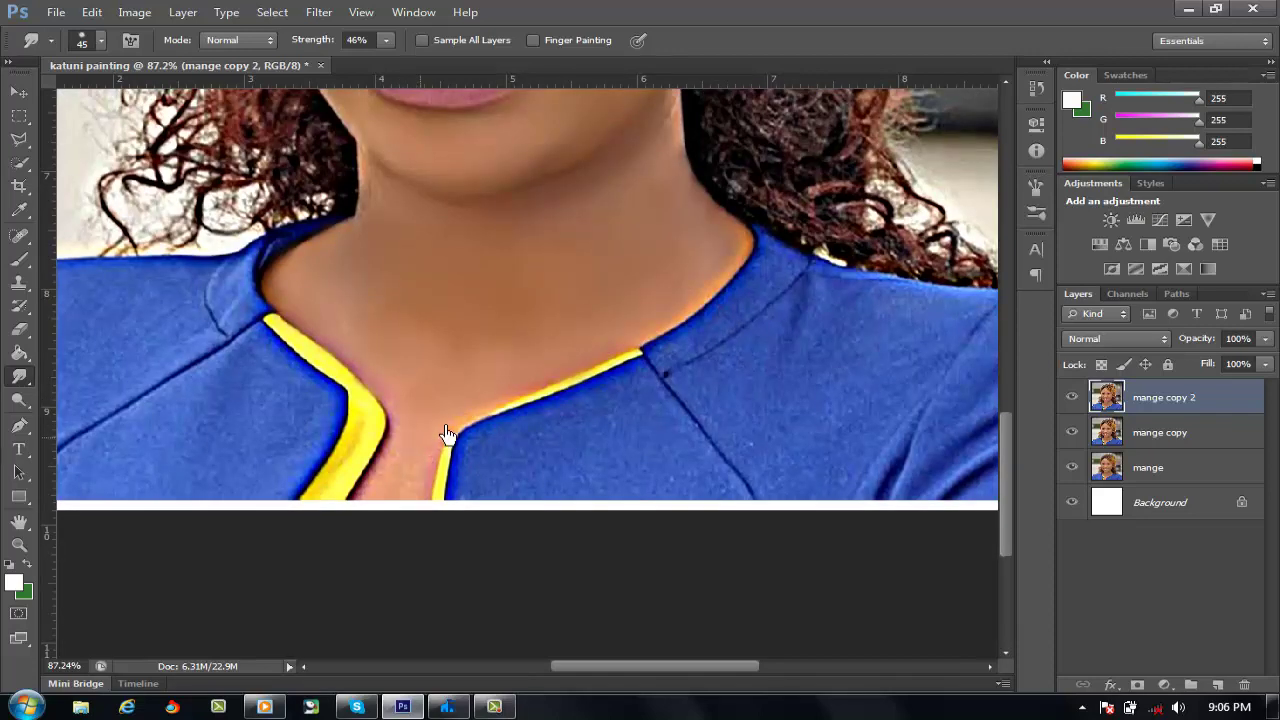
mouse_move(432, 492)
mouse_down()
mouse_move(437, 503)
mouse_move(409, 514)
mouse_move(397, 489)
mouse_up()
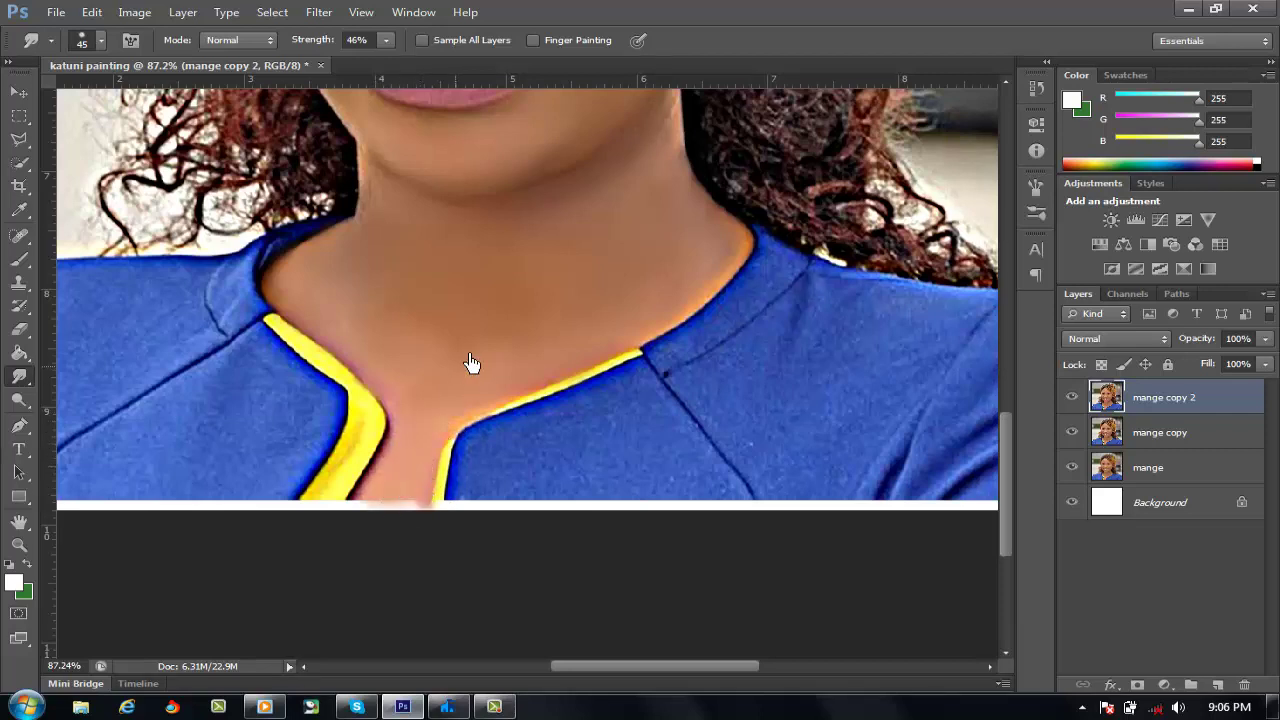
scroll(472, 363, up, 3)
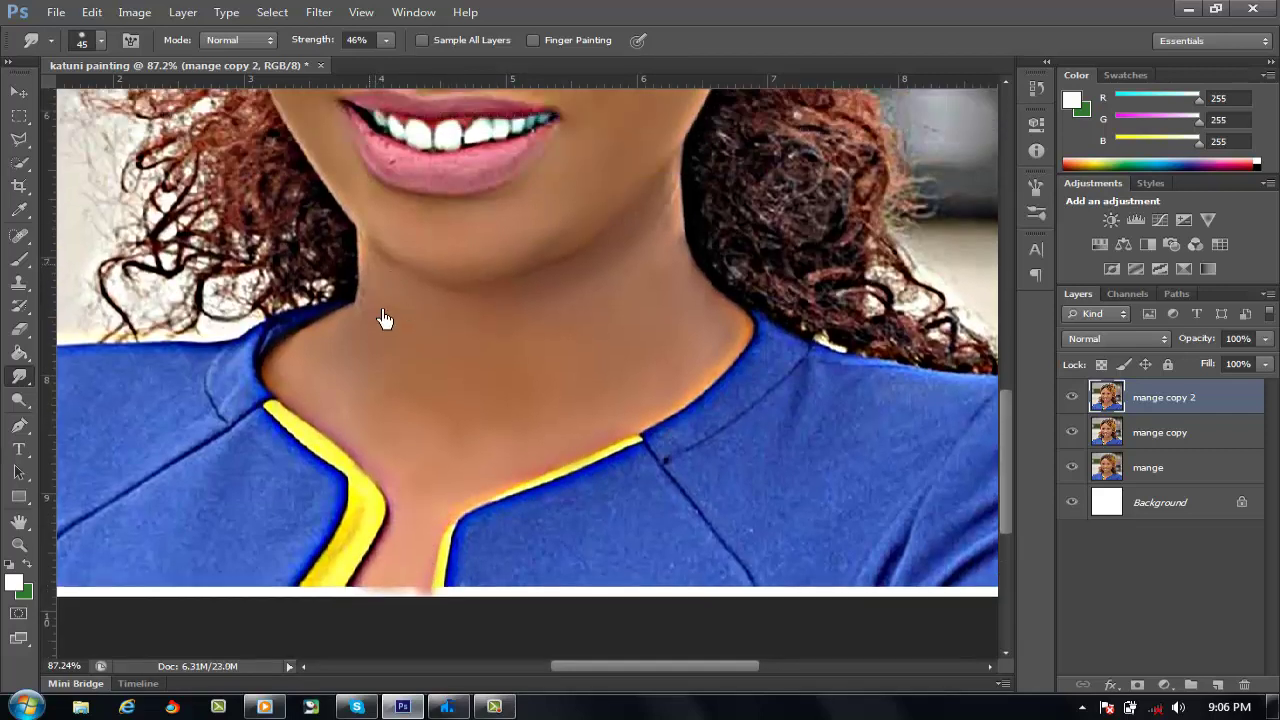
Reduce the Smudge brush to 23 px for finer smoothing around the mouth and jaw.
scroll(638, 456, up, 8)
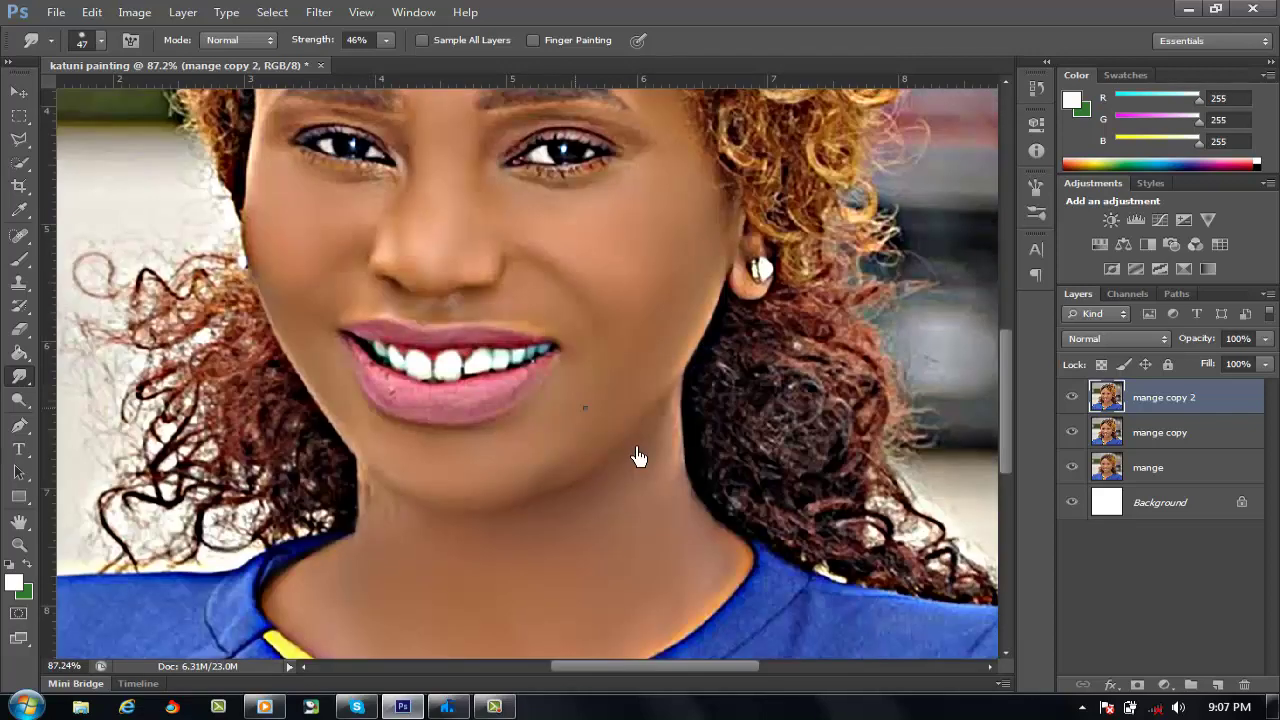
right_click(638, 456)
drag(638, 458, 586, 400)
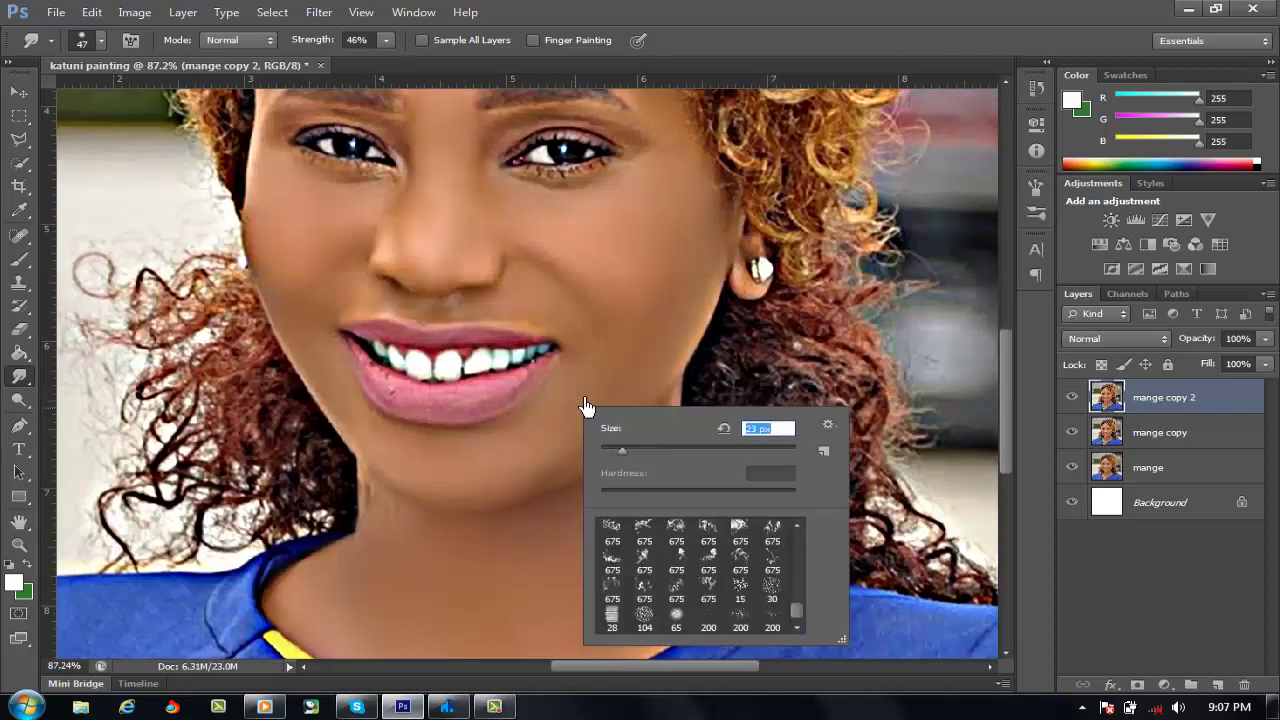
key(Return)
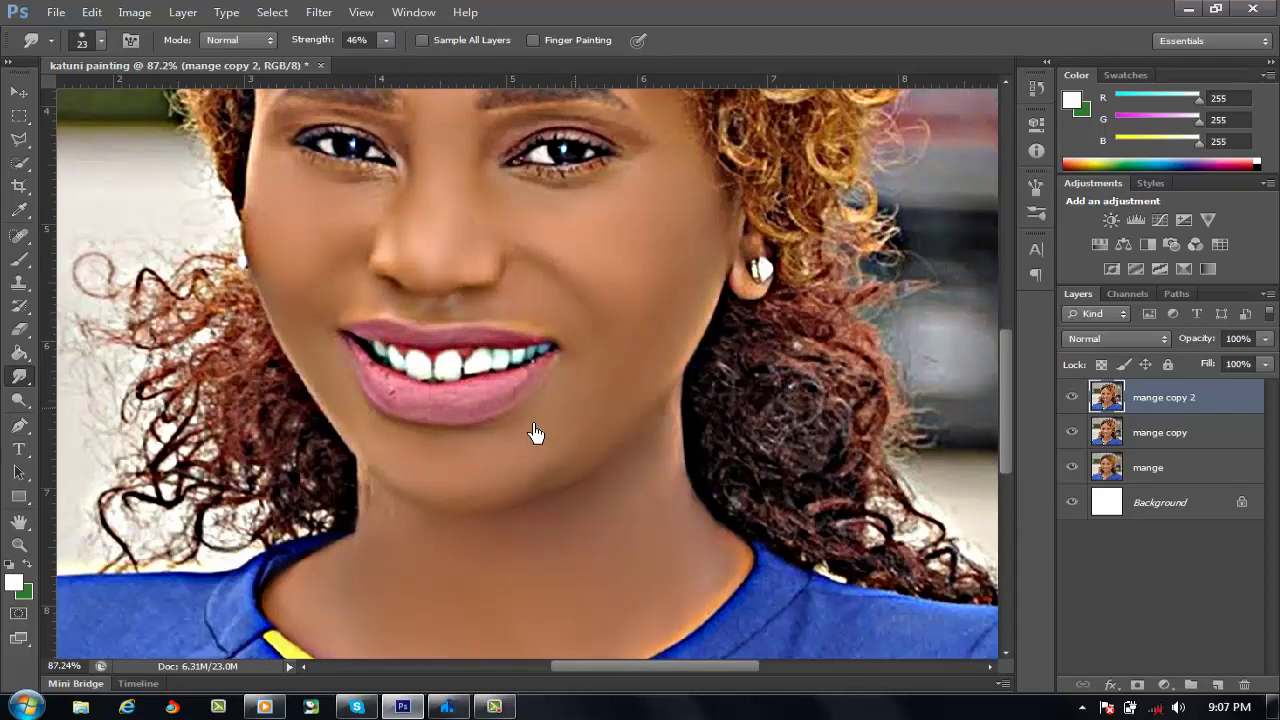
Use a 28 px Smudge brush at 19% strength to smooth the skin under and around the eyes.
right_click(586, 349)
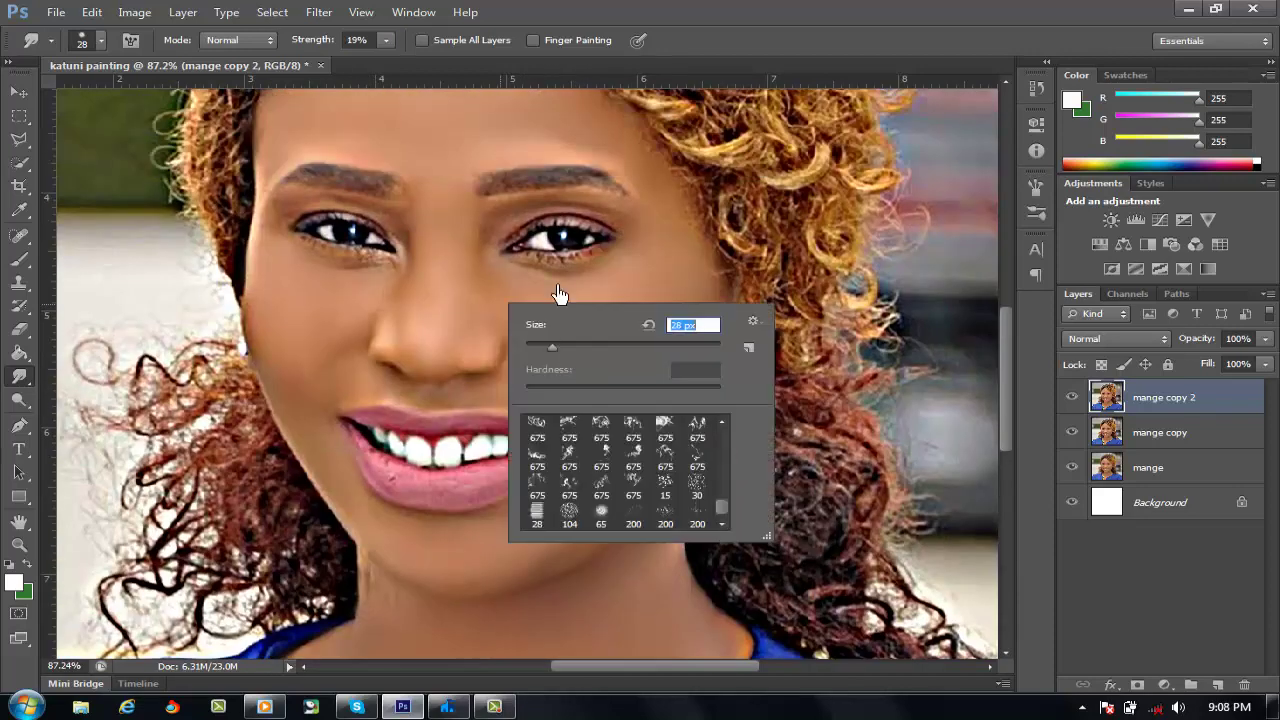
key(Return)
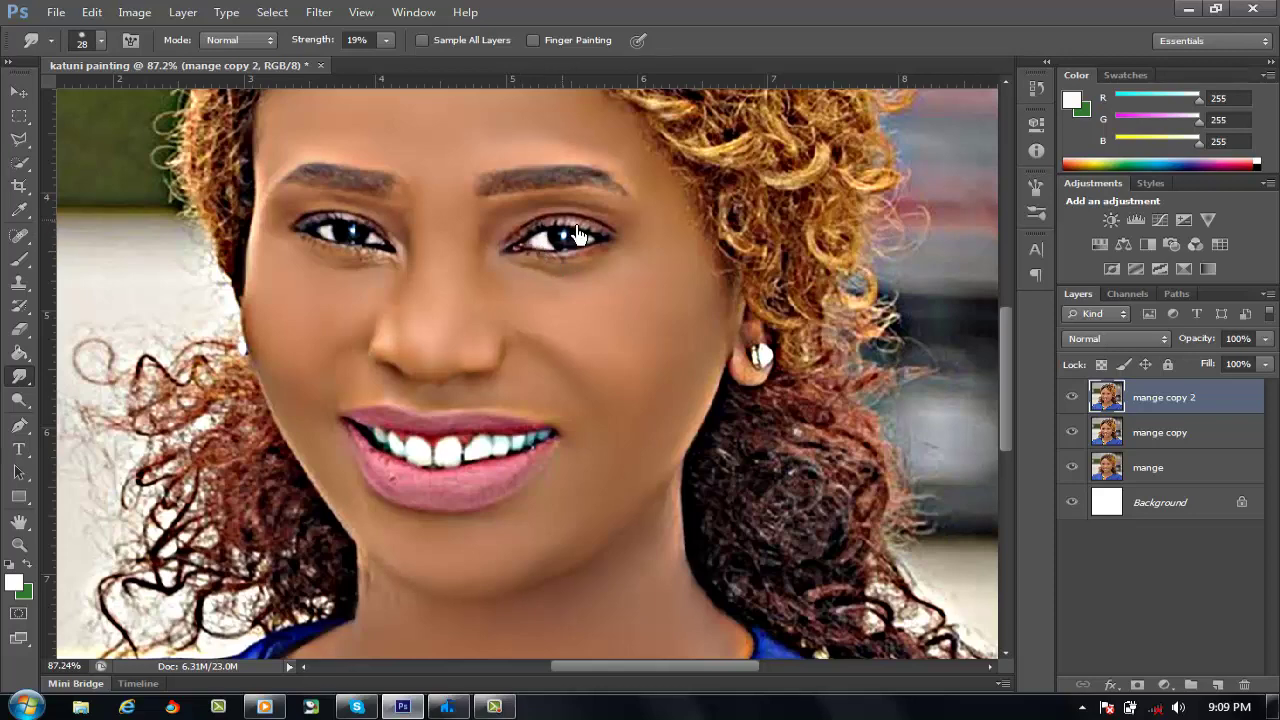
scroll(494, 445, up, 2)
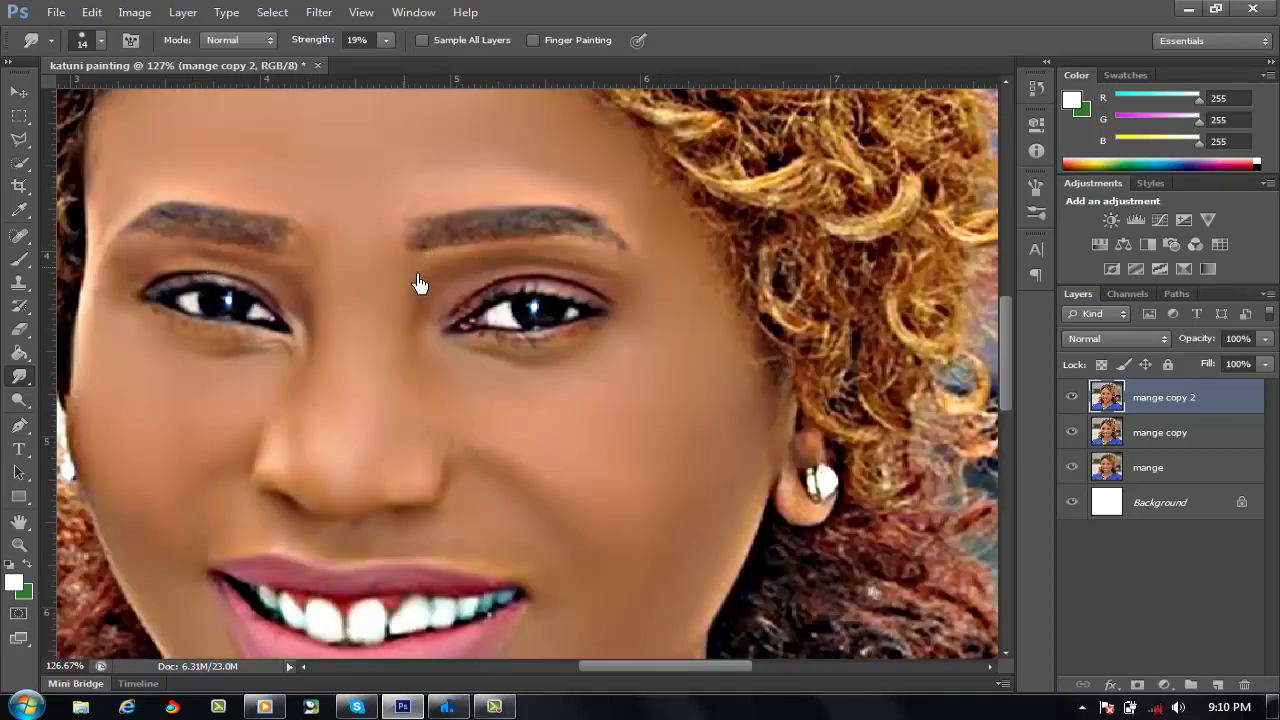
Enlarge the Smudge brush to 68 px for smoothing the forehead skin.
scroll(423, 280, up, 2)
scroll(446, 307, up, 2)
right_click(540, 308)
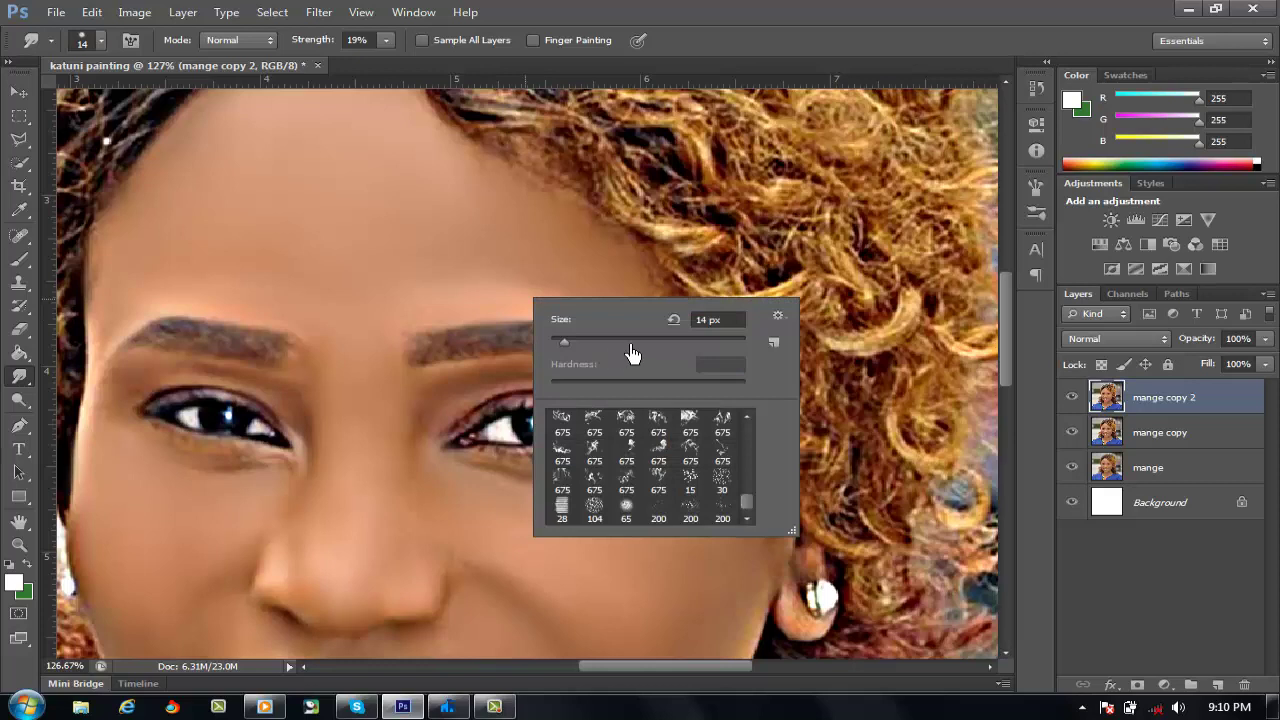
drag(630, 348, 610, 343)
click(146, 350)
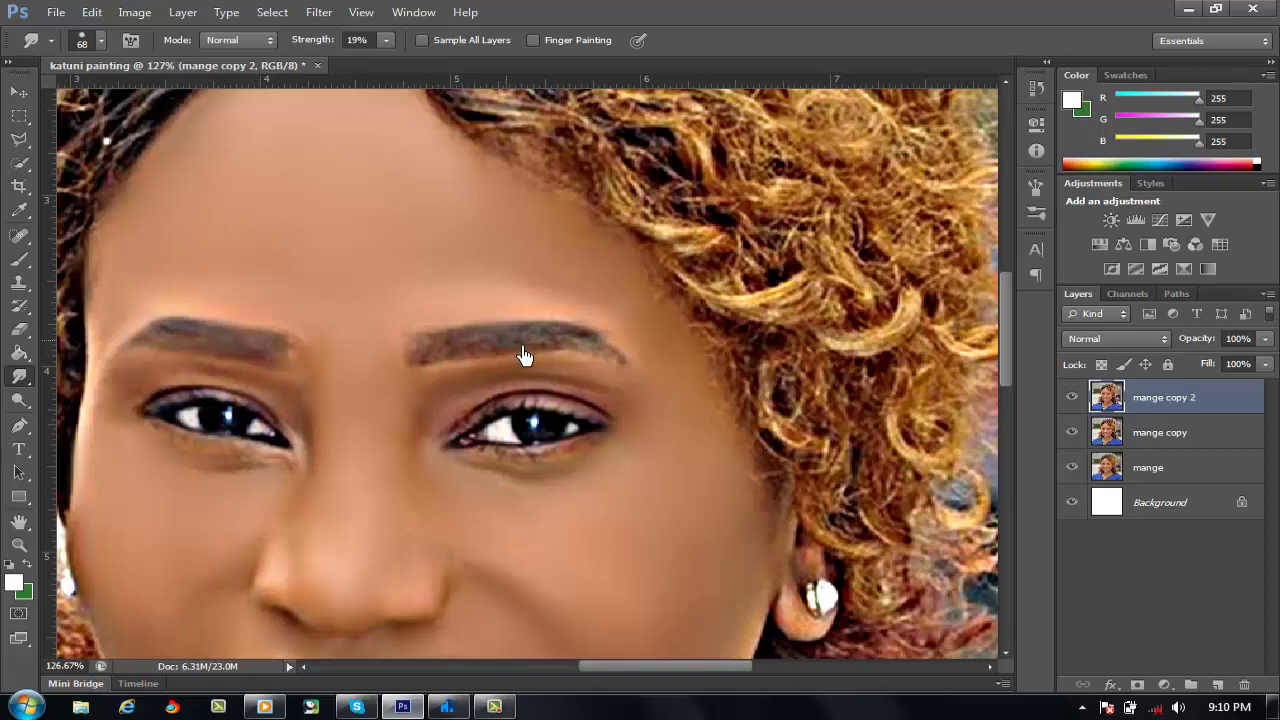
Review the smoothed skin on the face and neck across the whole portrait.
scroll(528, 355, down, 5)
scroll(586, 523, up, 1)
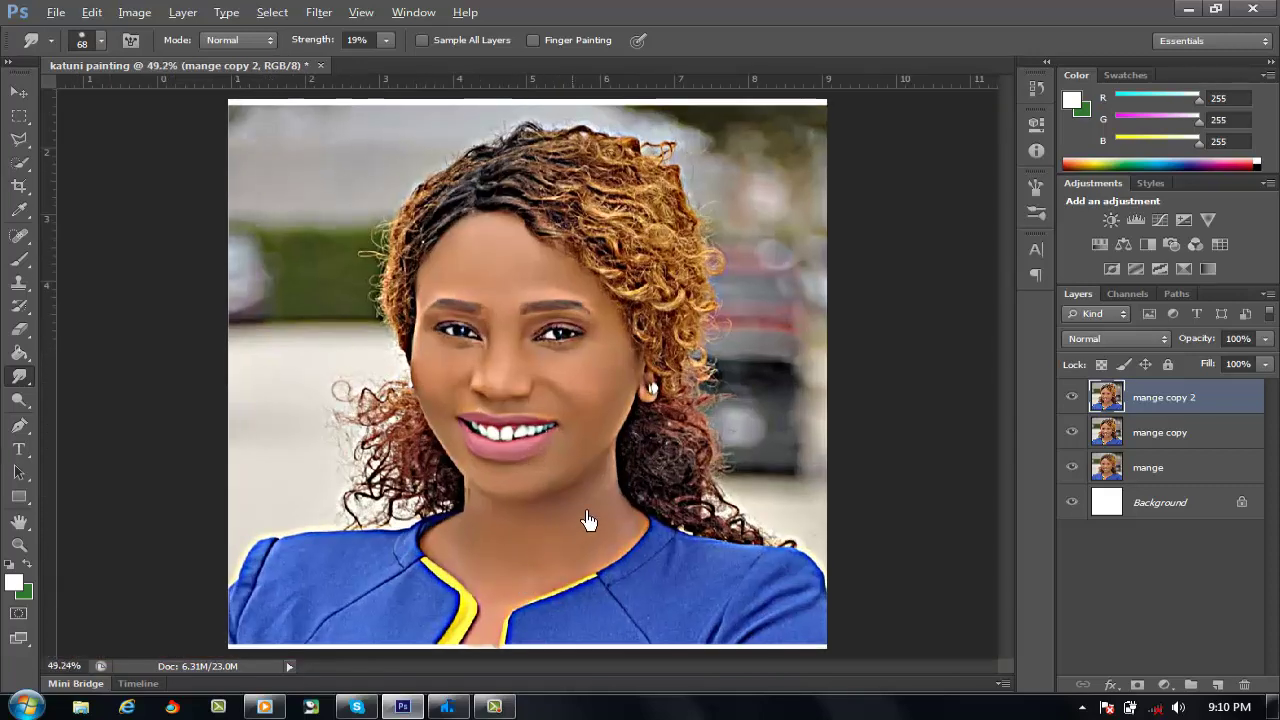
scroll(588, 520, up, 2)
key(alt)
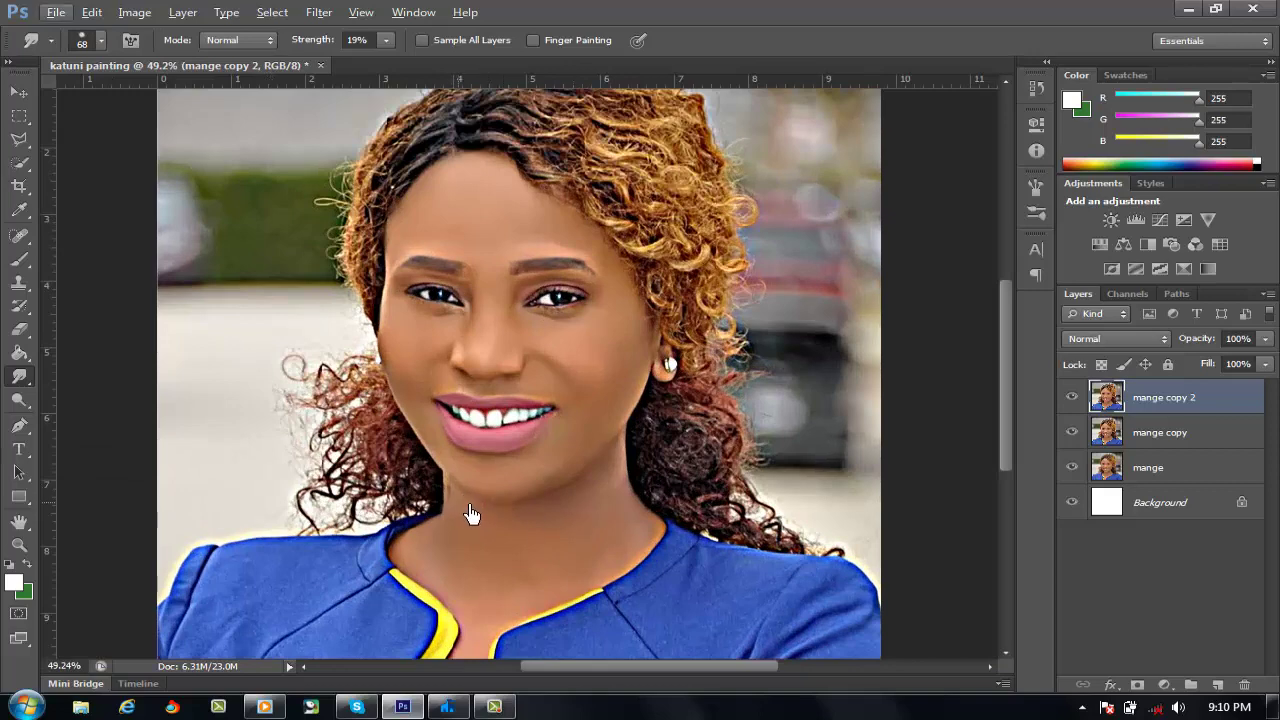
scroll(600, 450, up, 3)
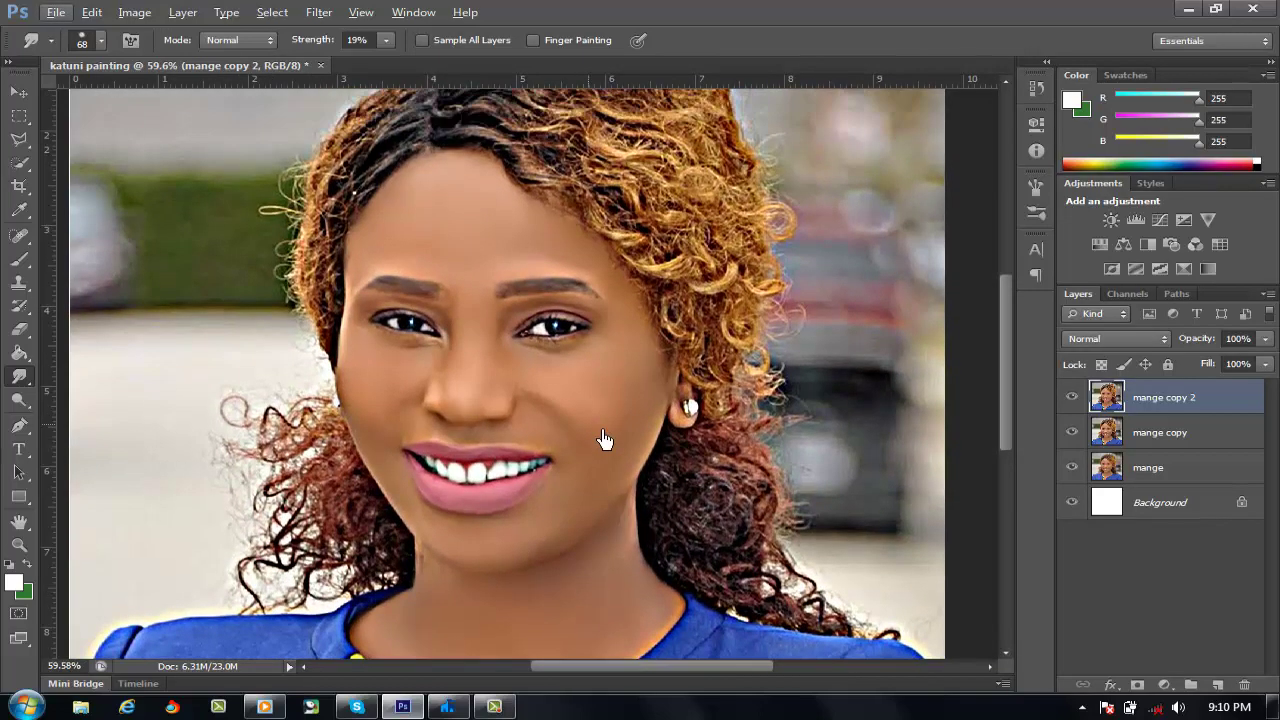
scroll(604, 436, up, 1)
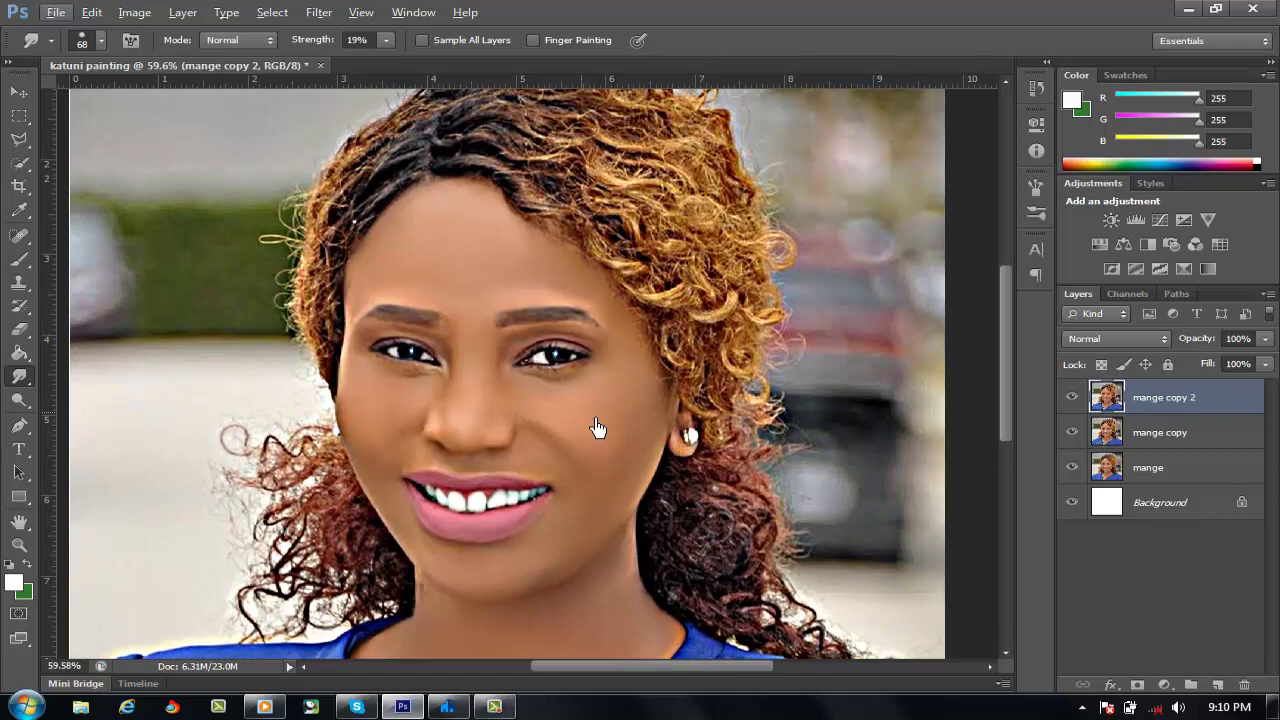
scroll(600, 413, up, 1)
scroll(700, 430, down, 2)
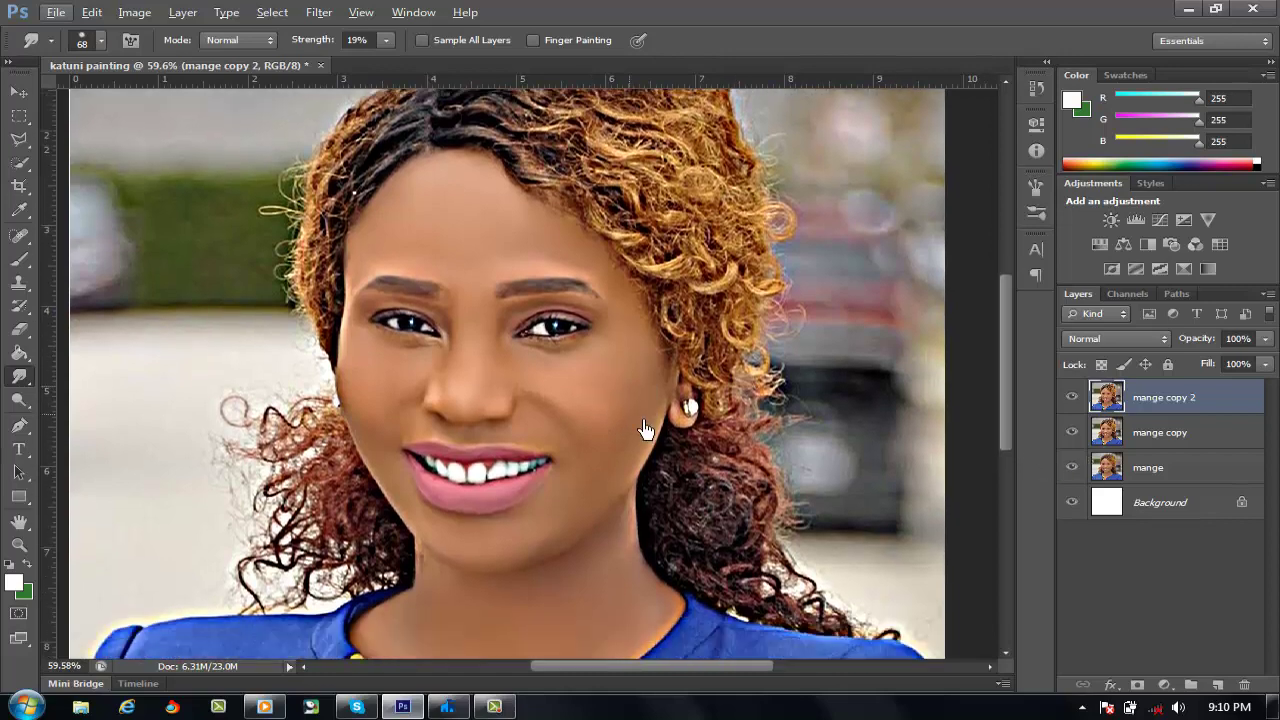
scroll(646, 427, up, 1)
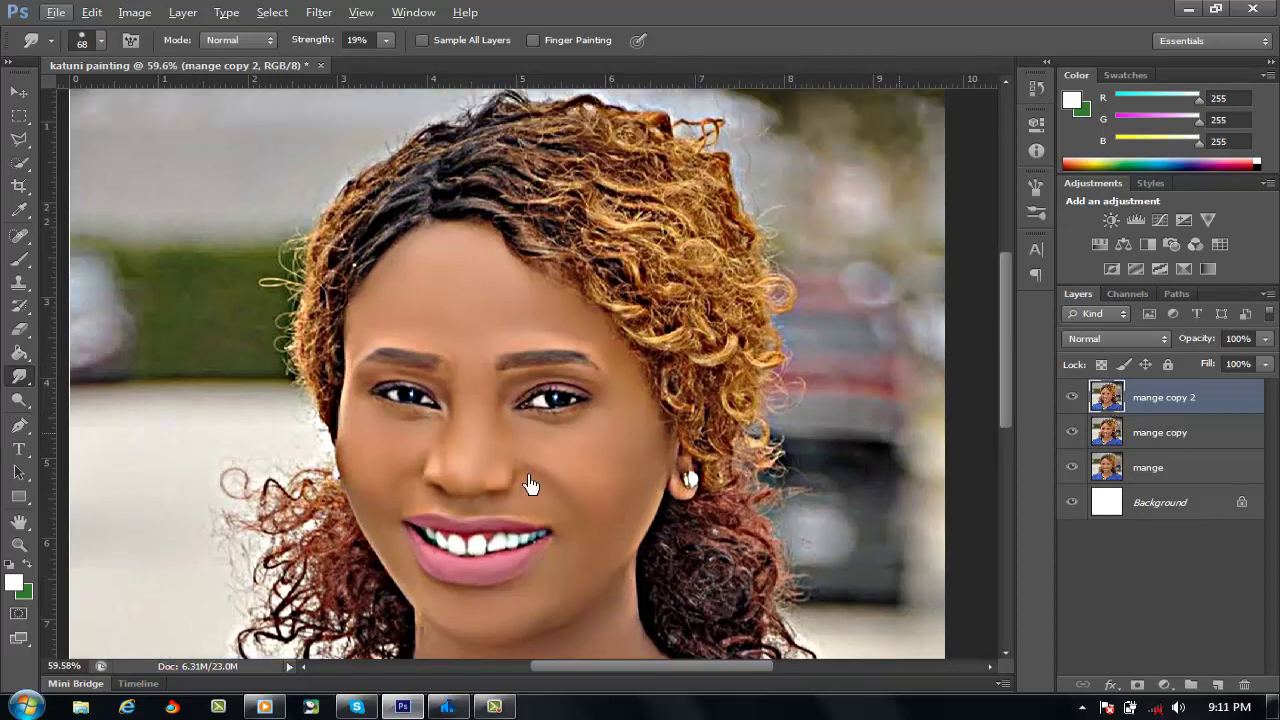
scroll(909, 390, up, 1)
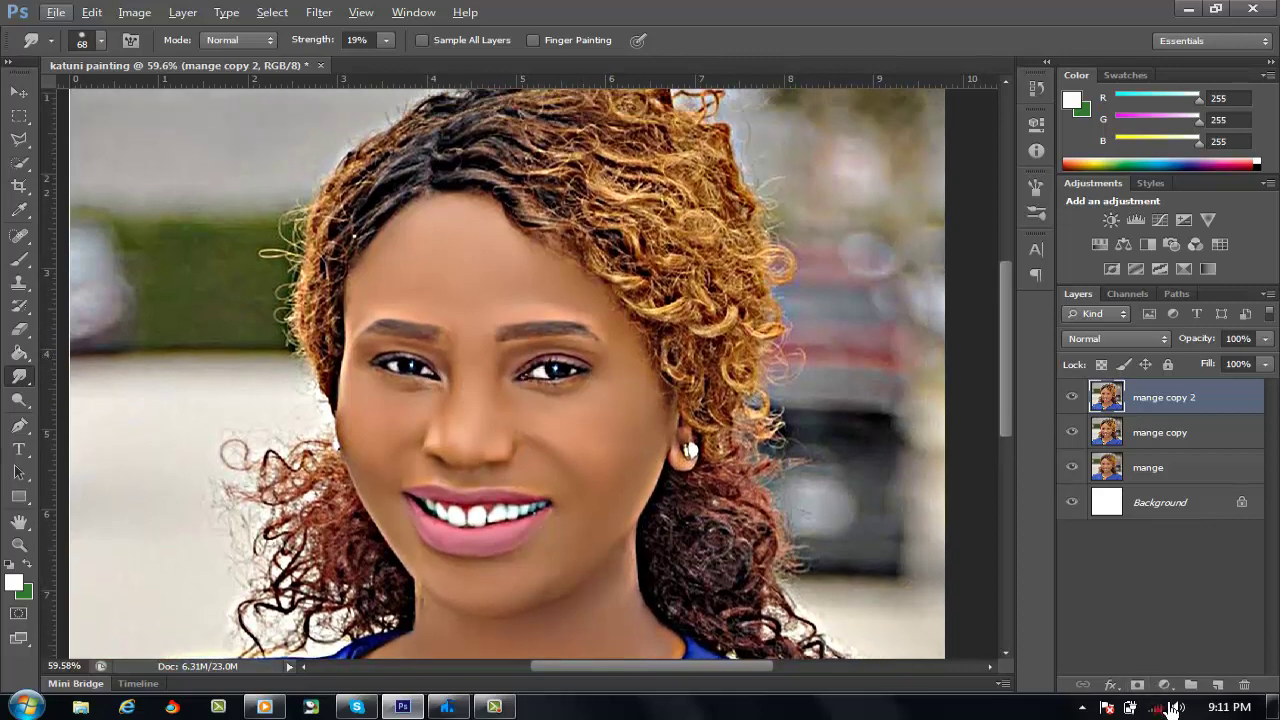
On a new layer, paint over the face with a soft round brush in a skin tone sampled from the forehead.
click(1217, 685)
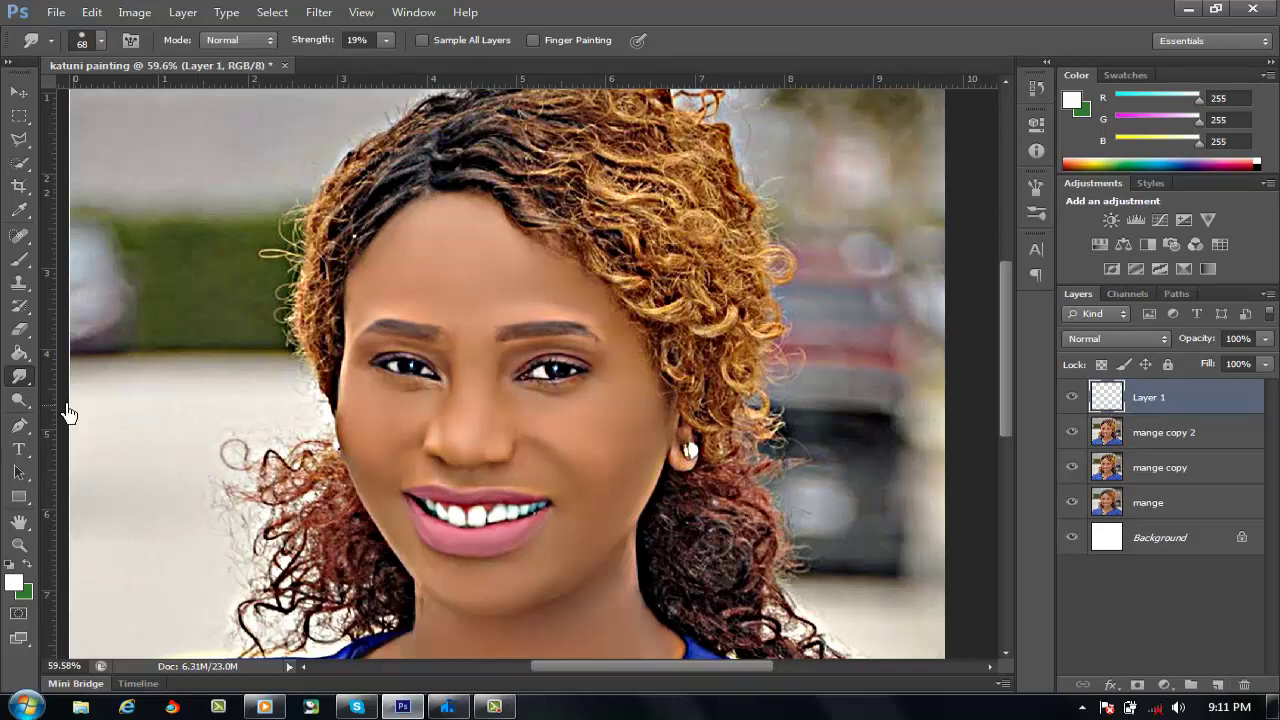
click(18, 259)
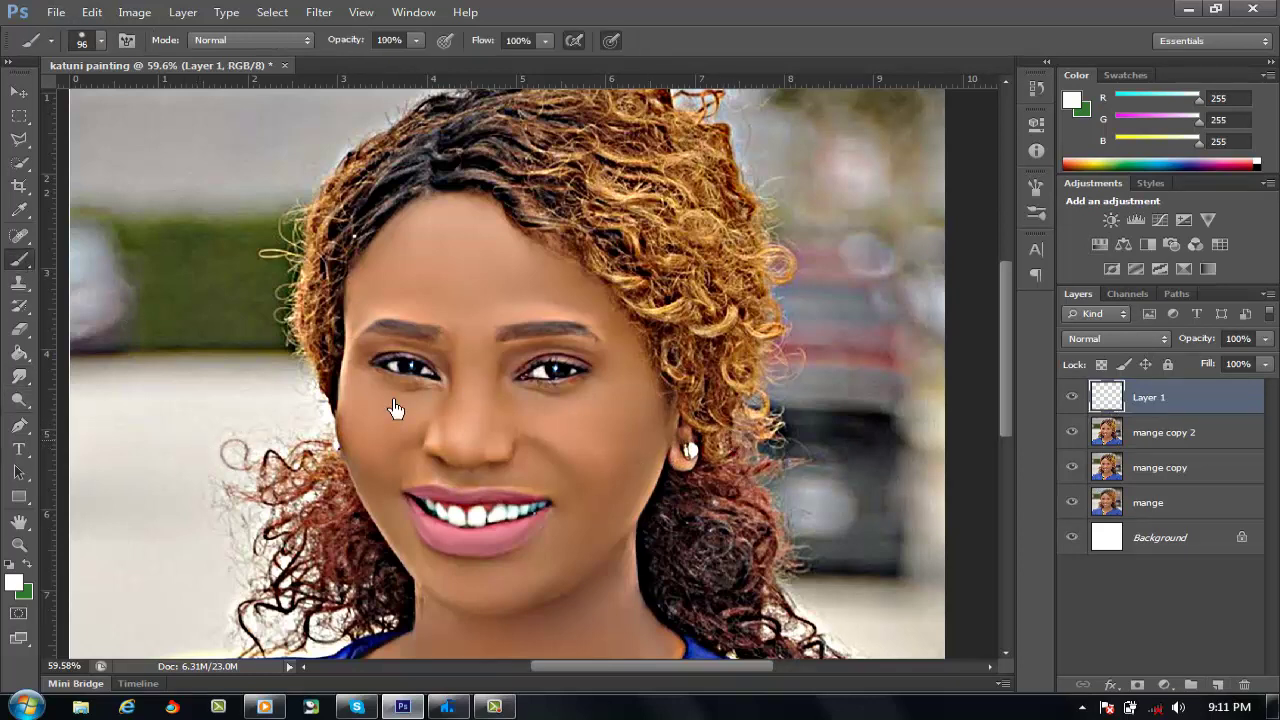
right_click(703, 421)
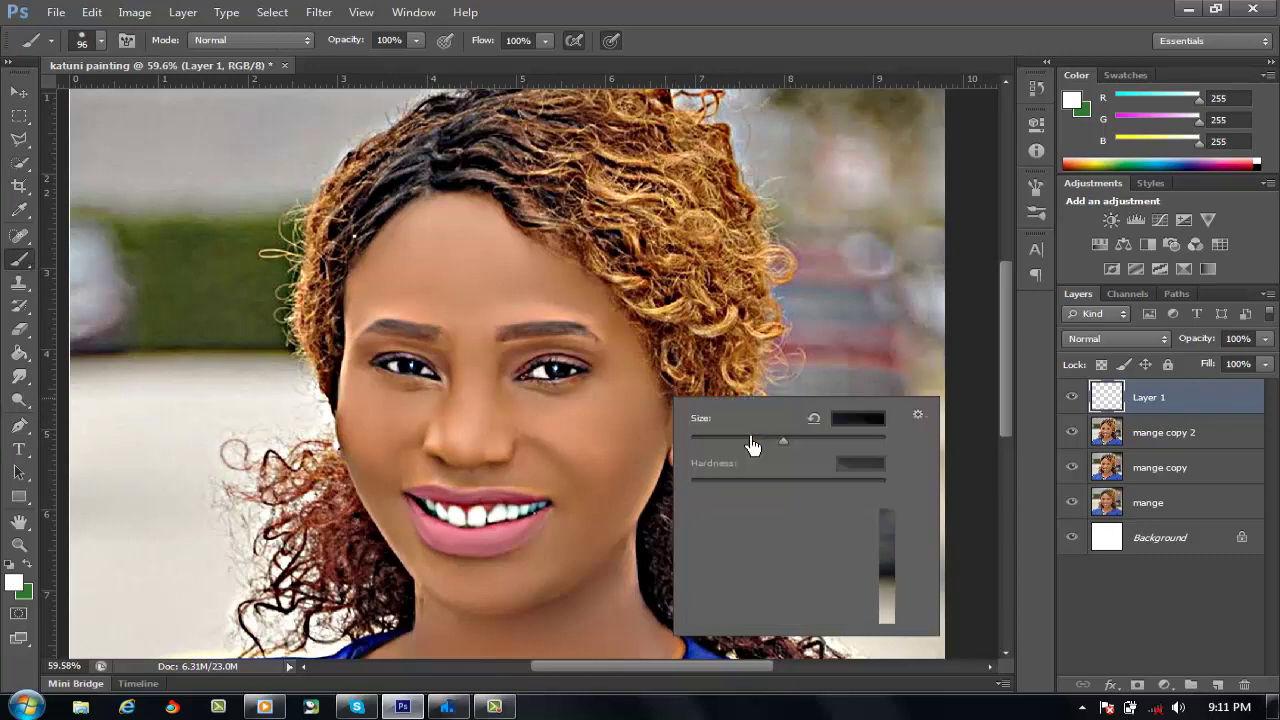
drag(902, 608, 888, 523)
double_click(711, 543)
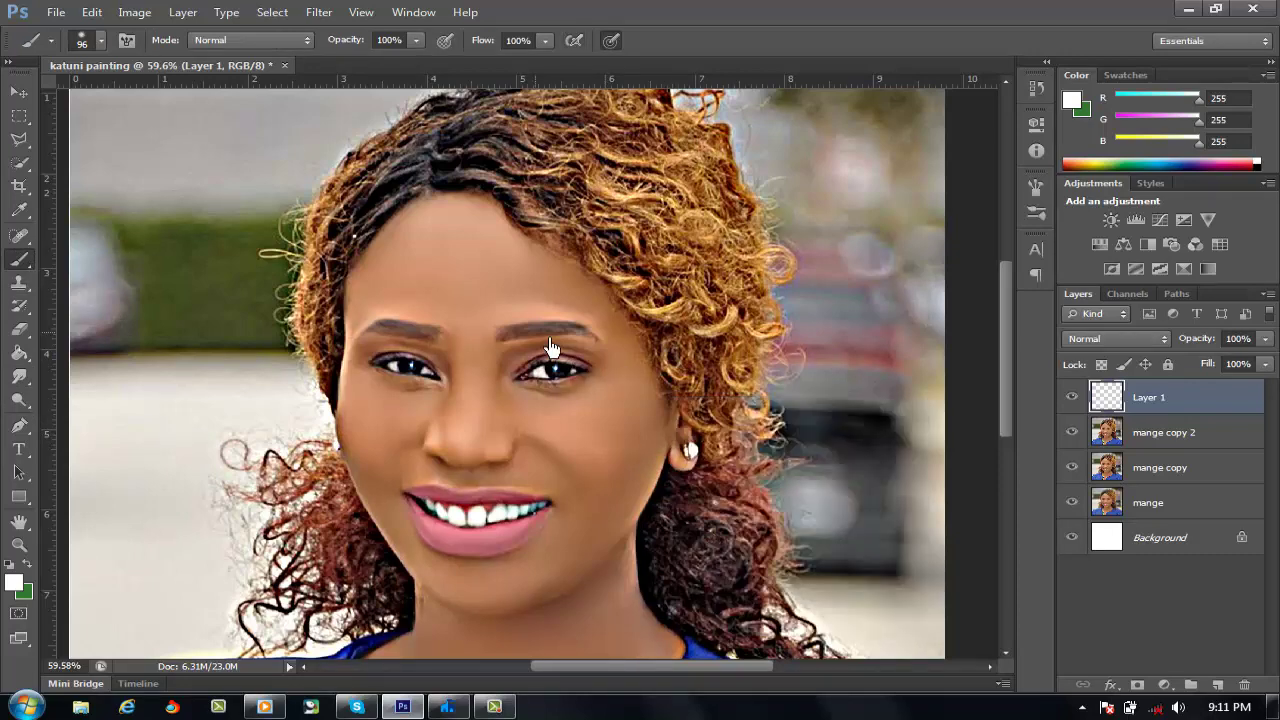
alt+click(481, 290)
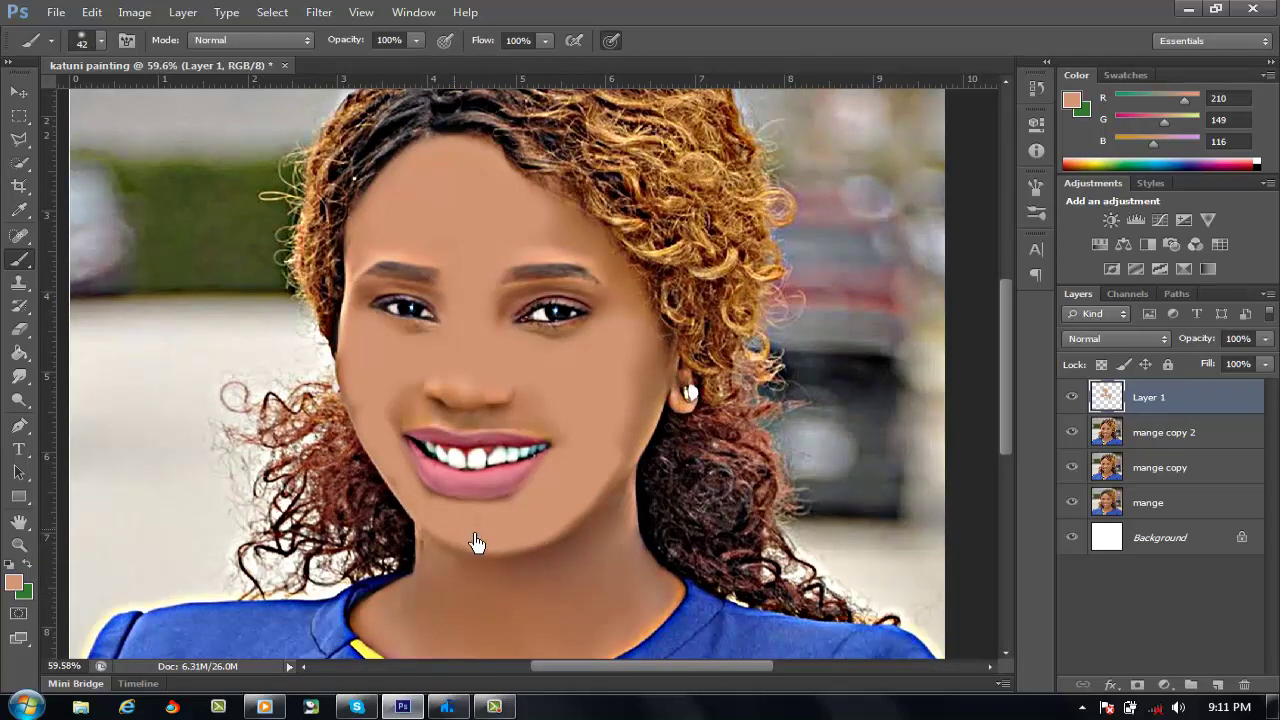
Paint the skin tone around the nose and above the upper lip with a 35 px brush.
right_click(586, 487)
text(35)
key(Return)
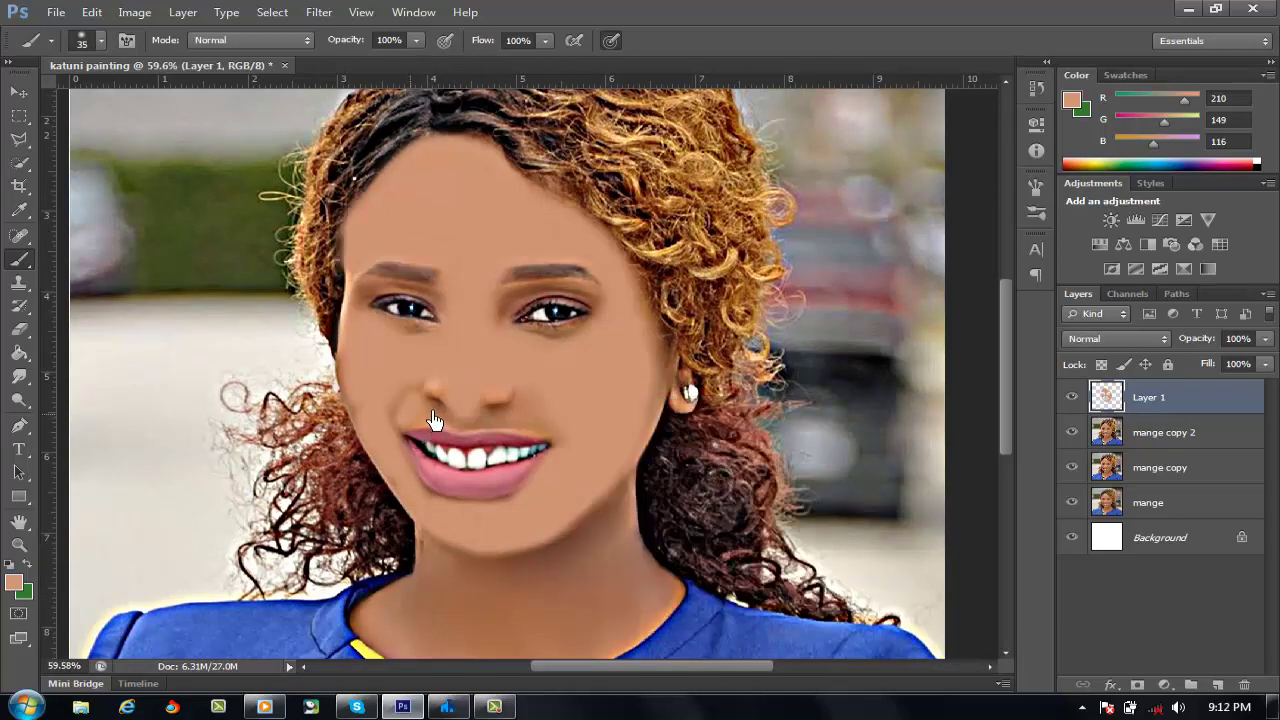
drag(440, 432, 514, 432)
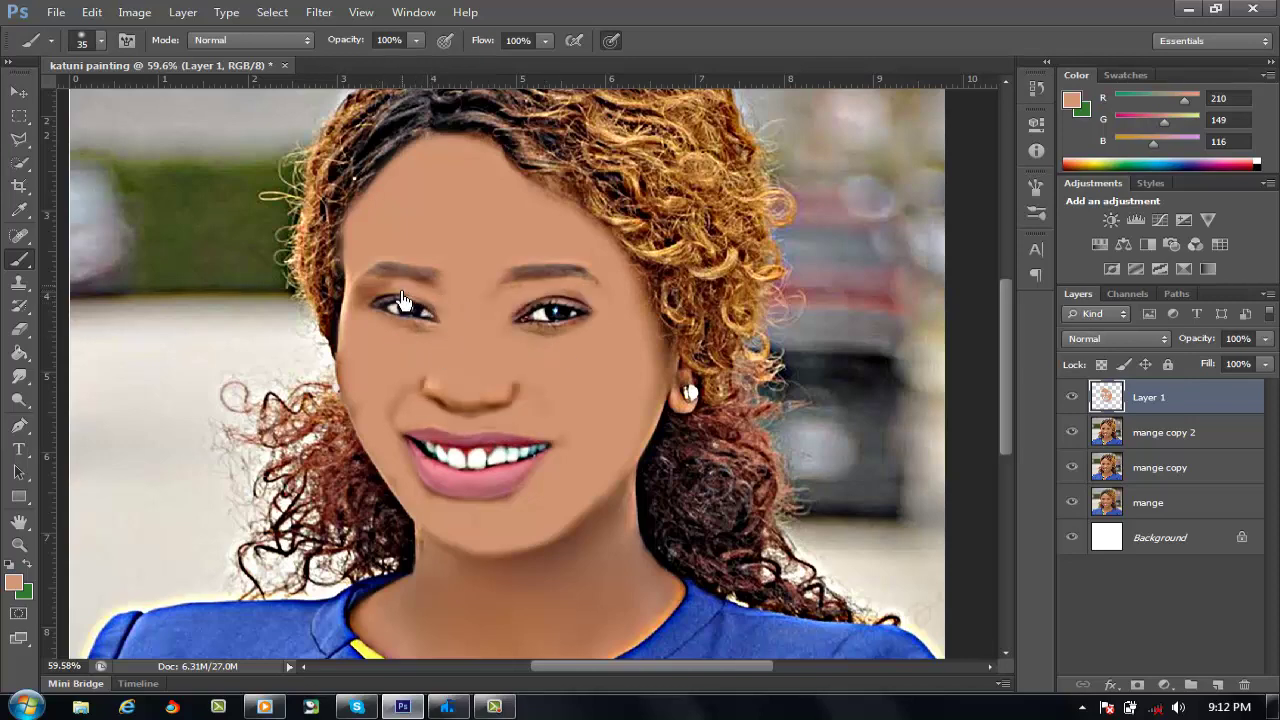
Cover the neck and the neckline opening between the yellow trims with the skin tone using a 32 px brush.
scroll(377, 320, down, 5)
right_click(620, 345)
text(32)
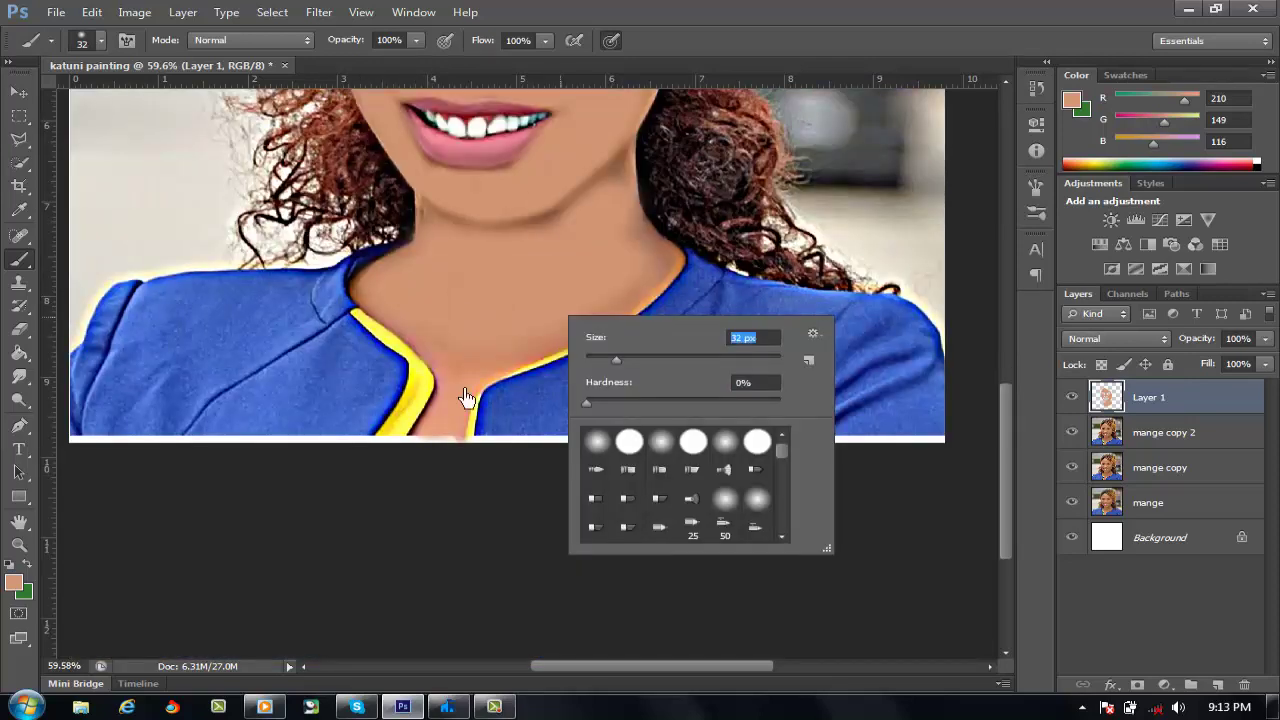
key(Return)
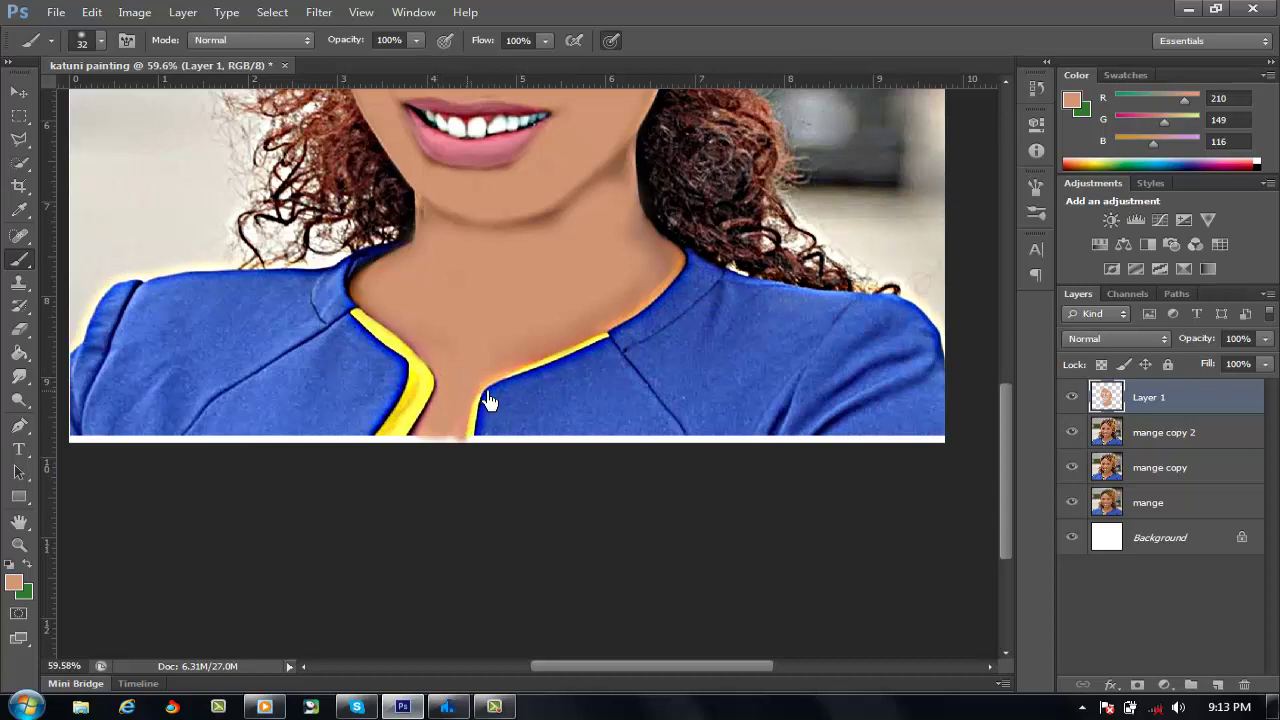
scroll(474, 294, up, 5)
scroll(670, 360, up, 2)
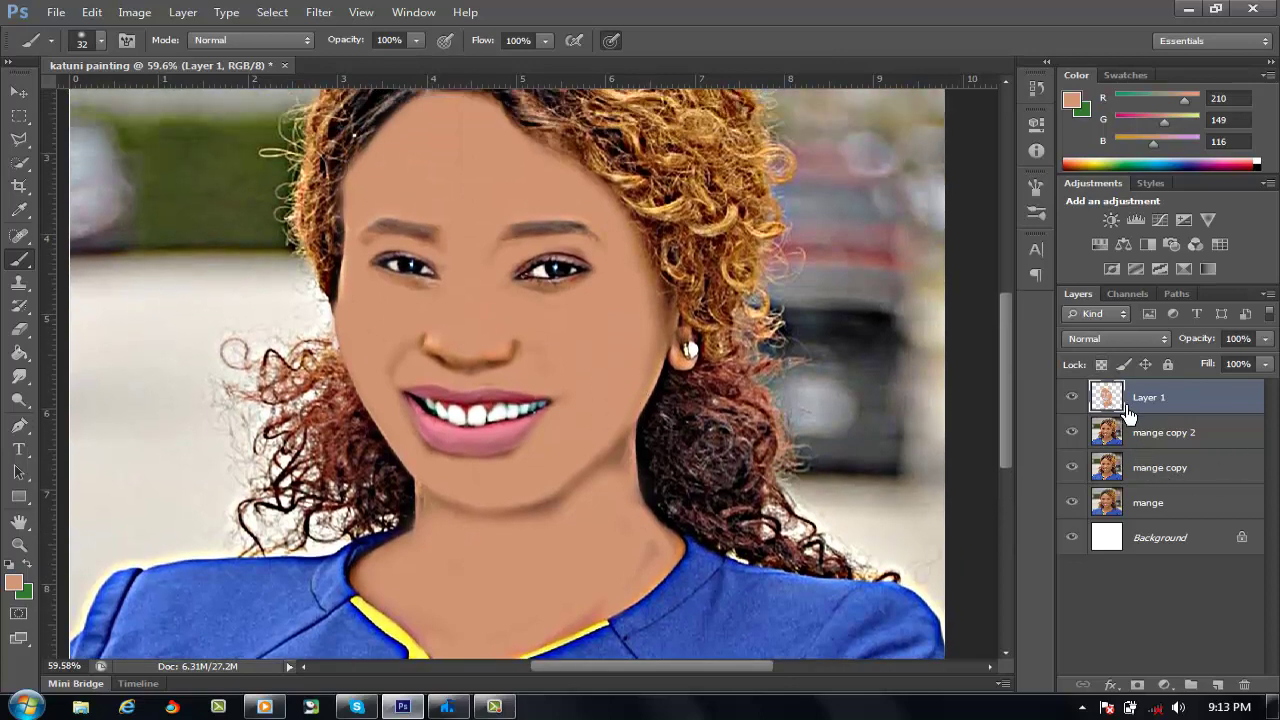
Set the painted skin layer's blend mode to Color and clip it to the mange copy 2 layer.
click(1115, 340)
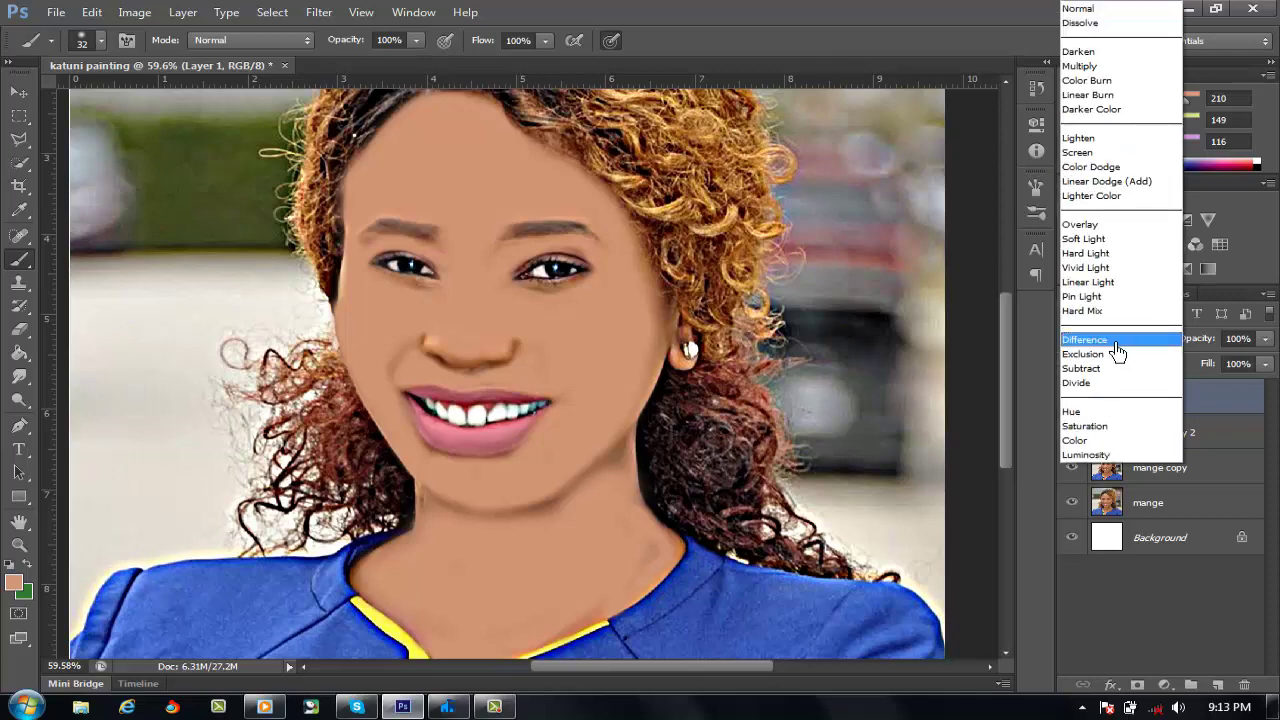
click(1104, 446)
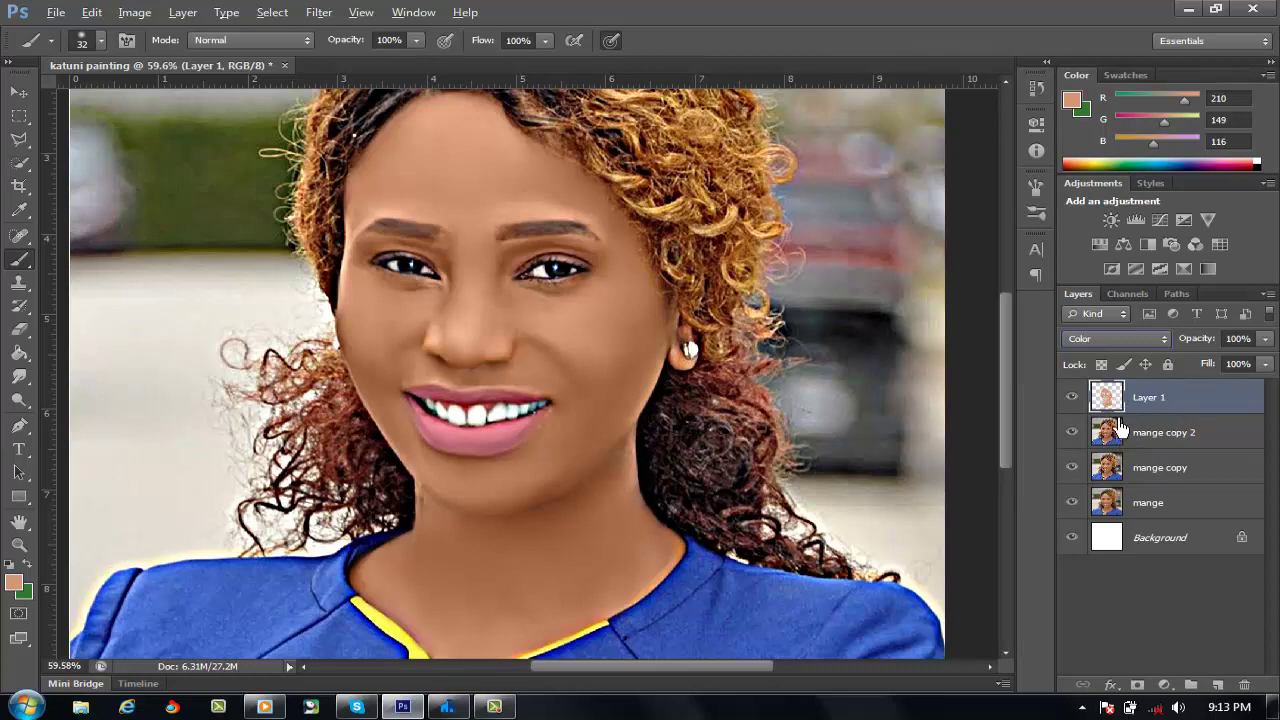
alt+click(1118, 424)
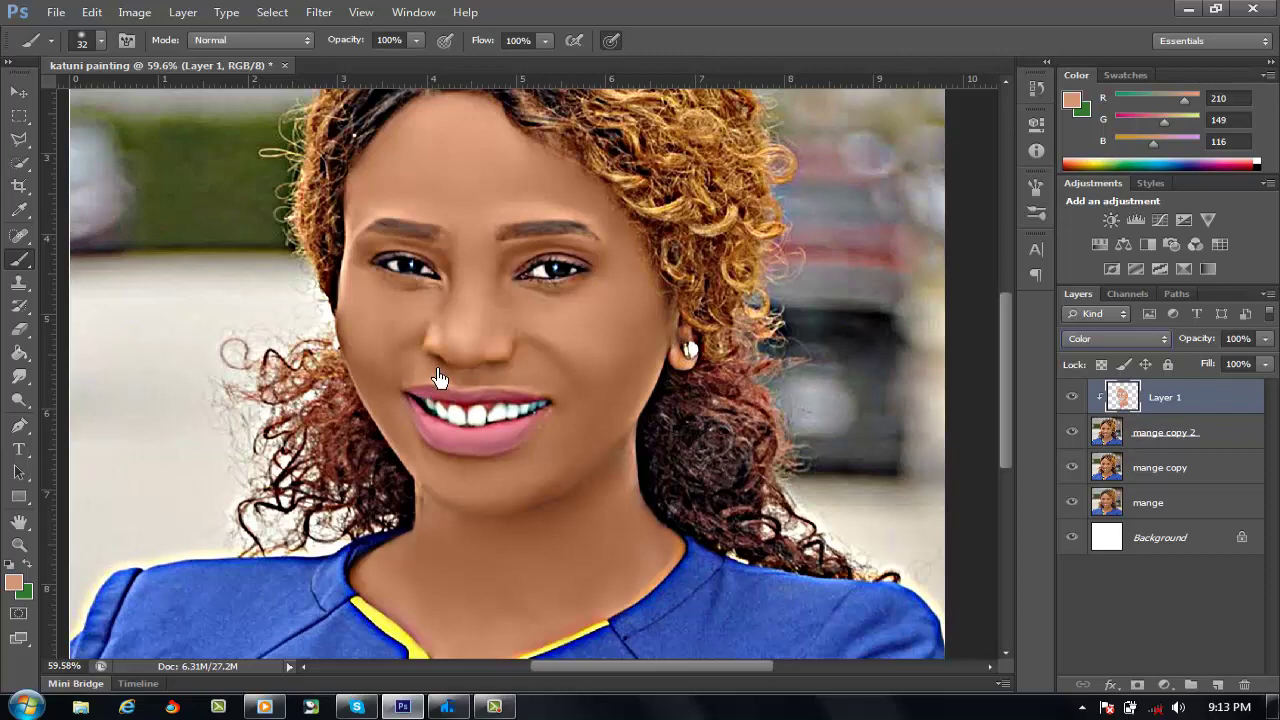
Try other blend modes such as Subtract and Hue on the painted skin layer, and return it to Color.
key(Up)
key(Up)
key(Up)
key(Up)
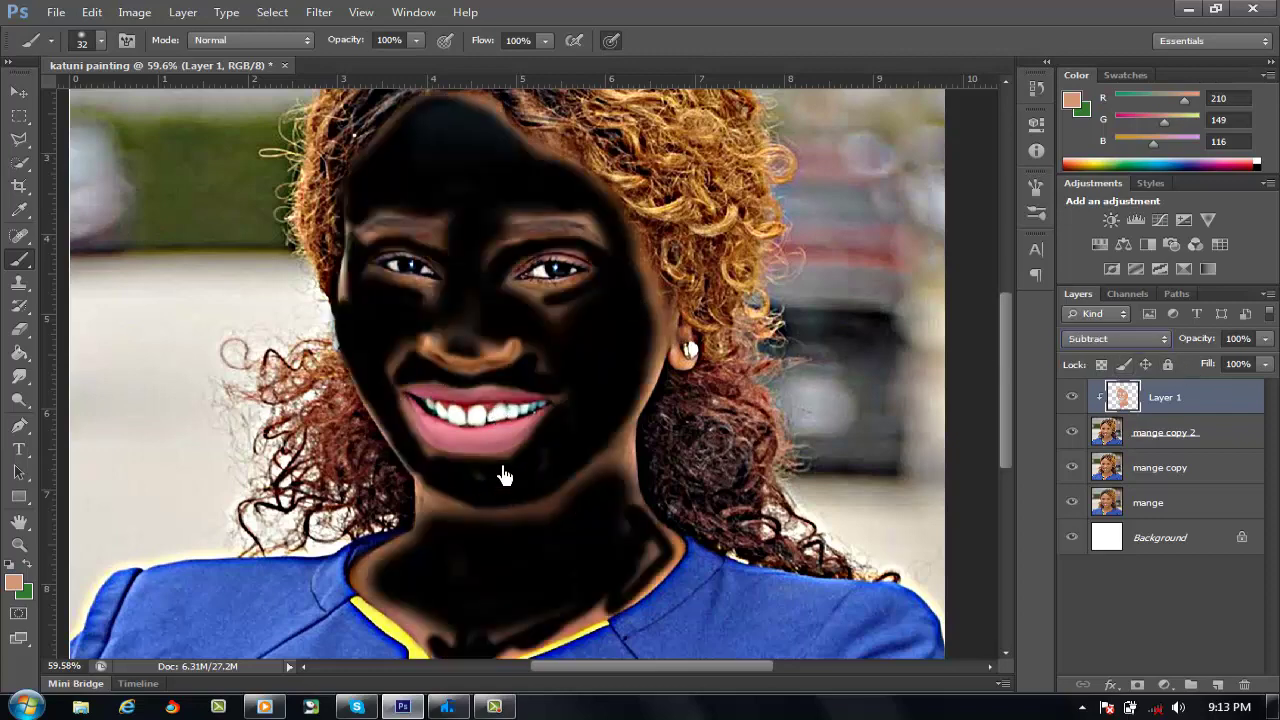
key(Down)
key(Down)
key(Down)
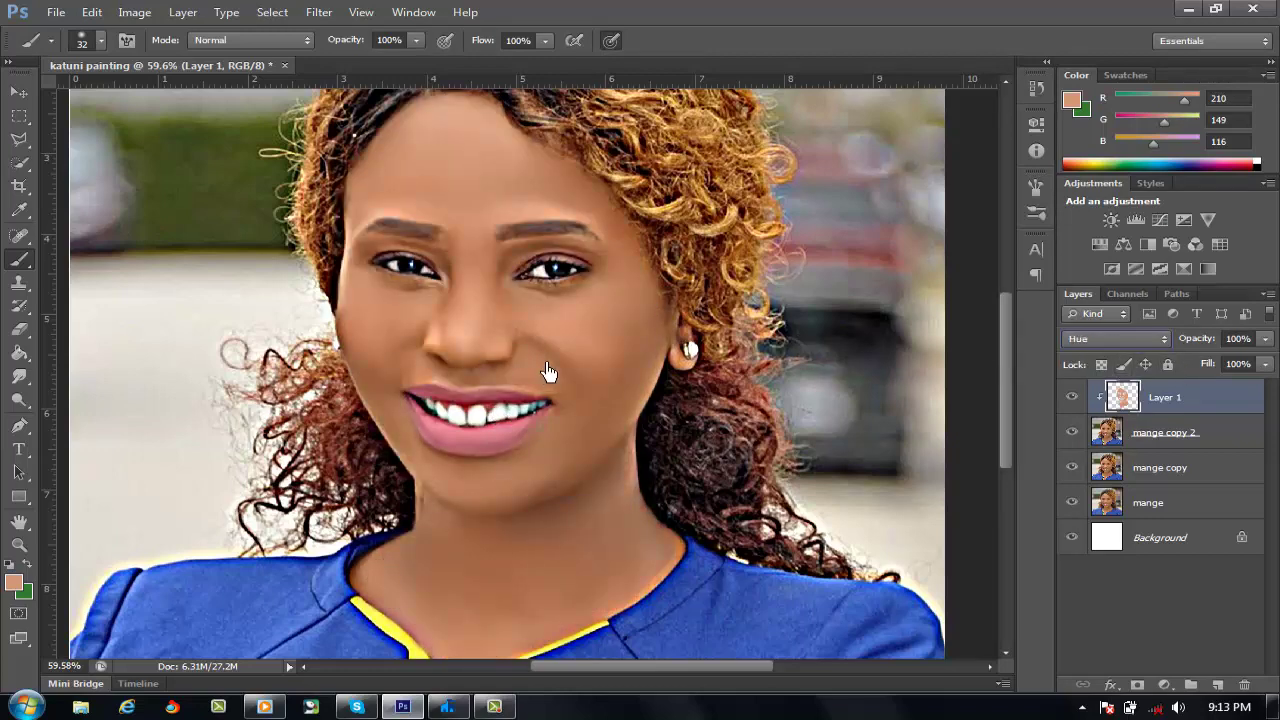
click(1115, 338)
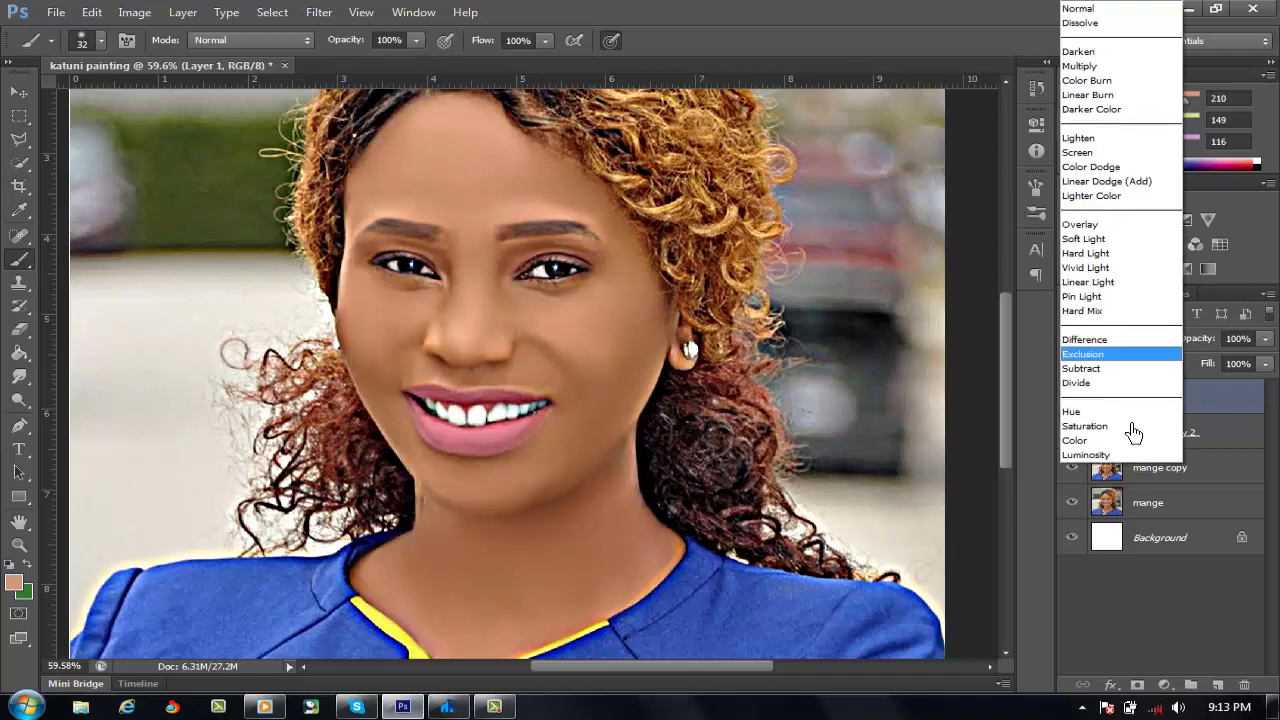
click(1112, 436)
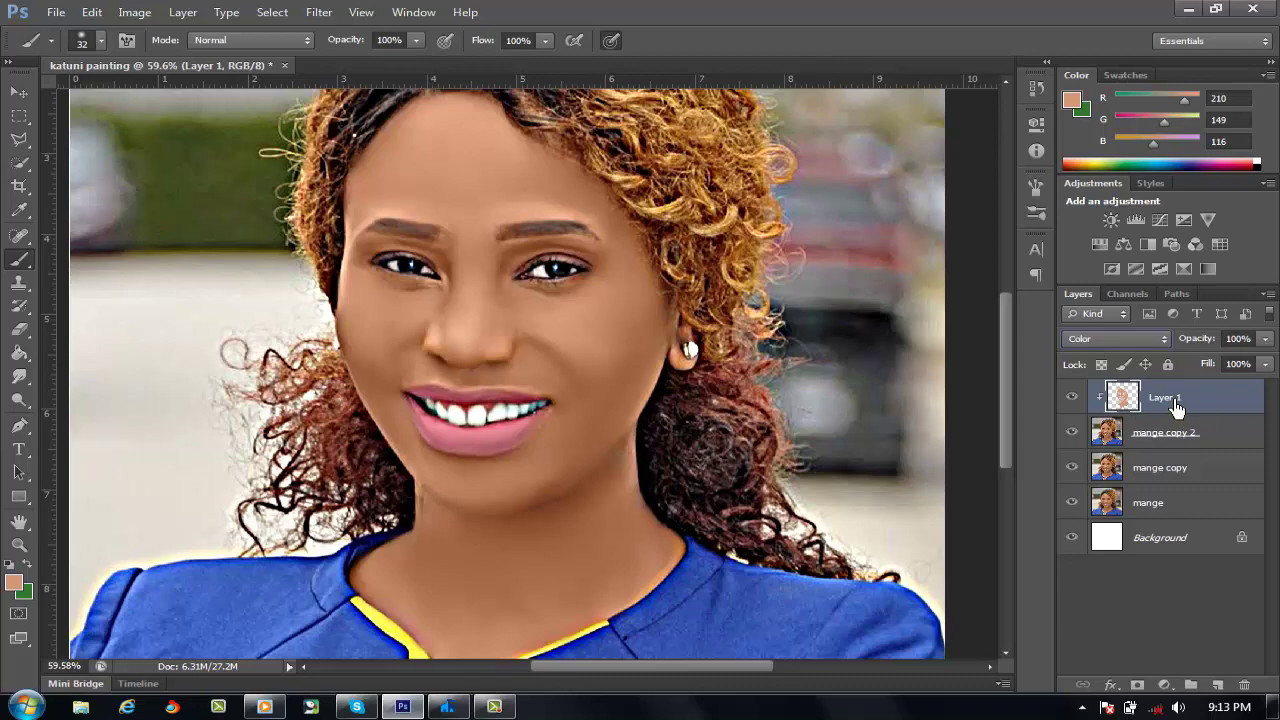
Adjust the saturation of the painted skin layer with Hue/Saturation for a slightly richer skin colour.
key(ctrl+u)
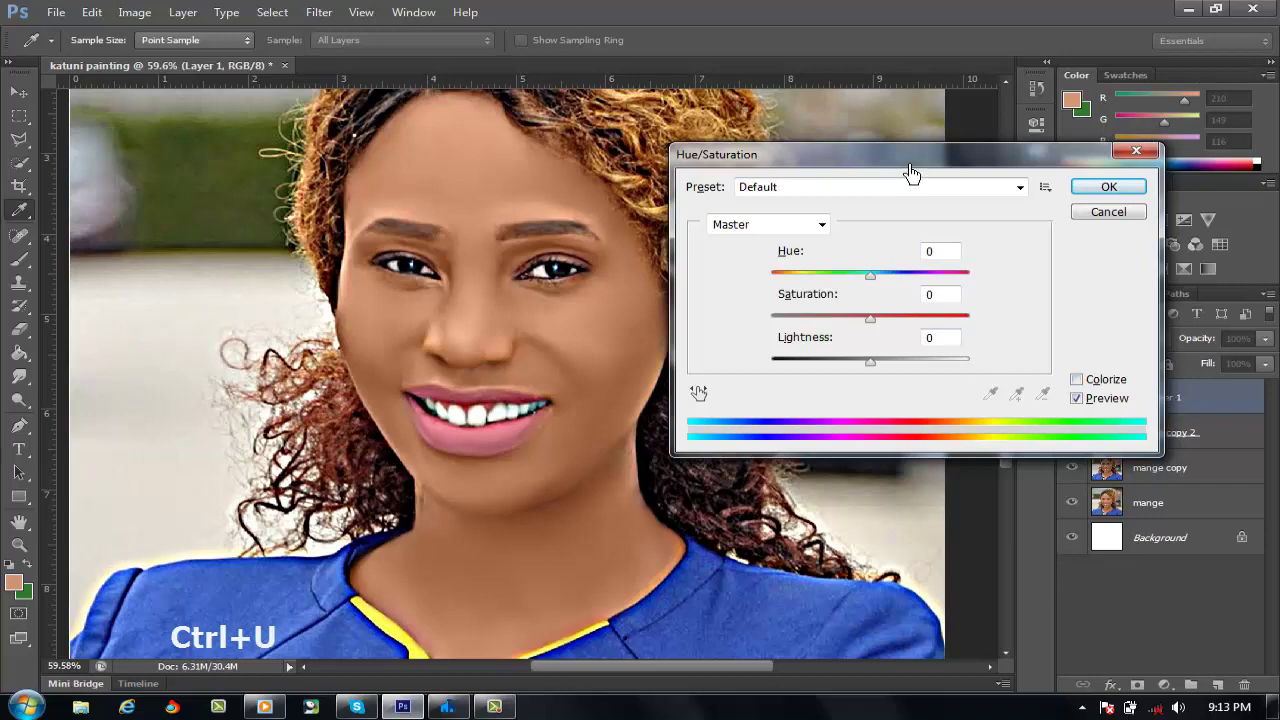
drag(910, 173, 894, 409)
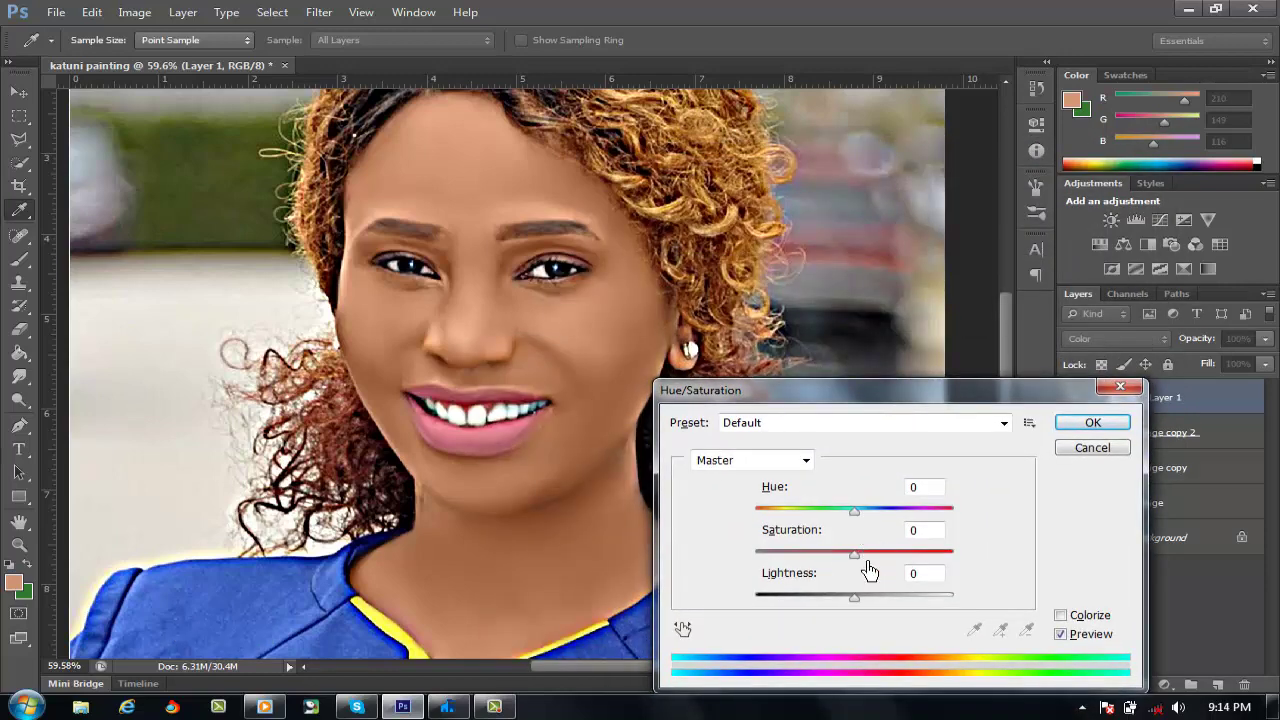
drag(865, 556, 853, 556)
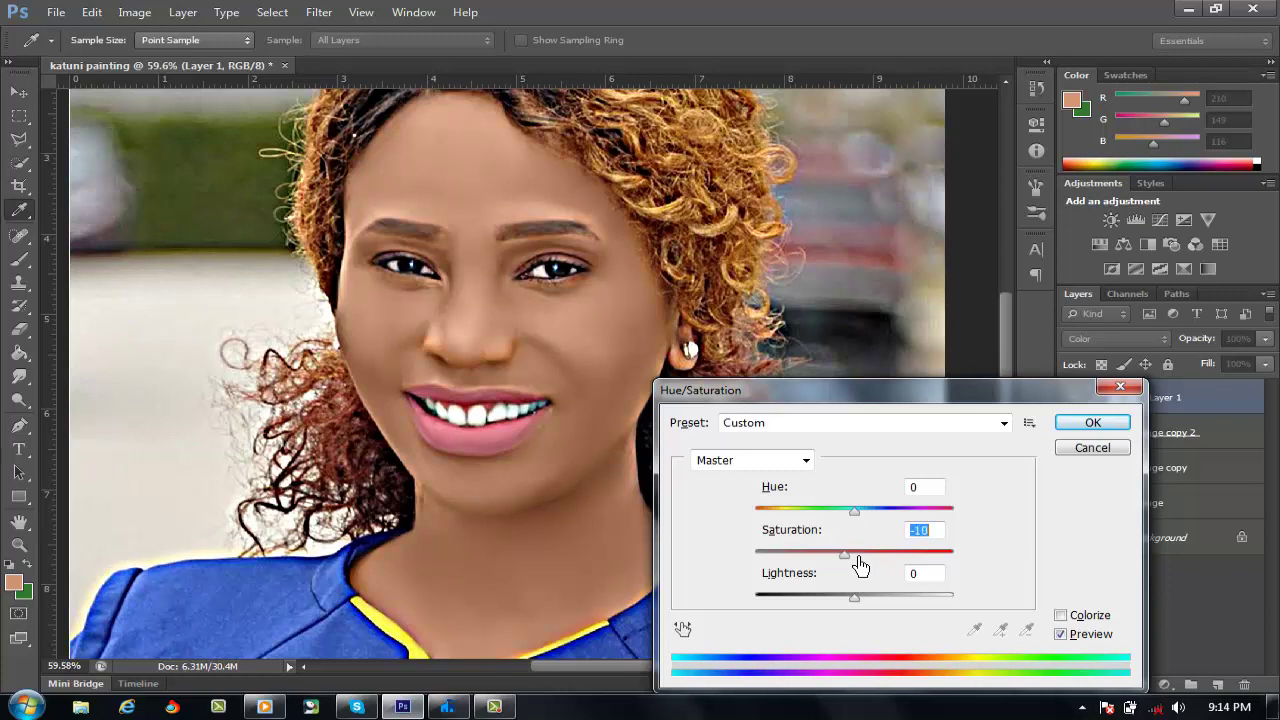
drag(872, 567, 881, 570)
click(1092, 422)
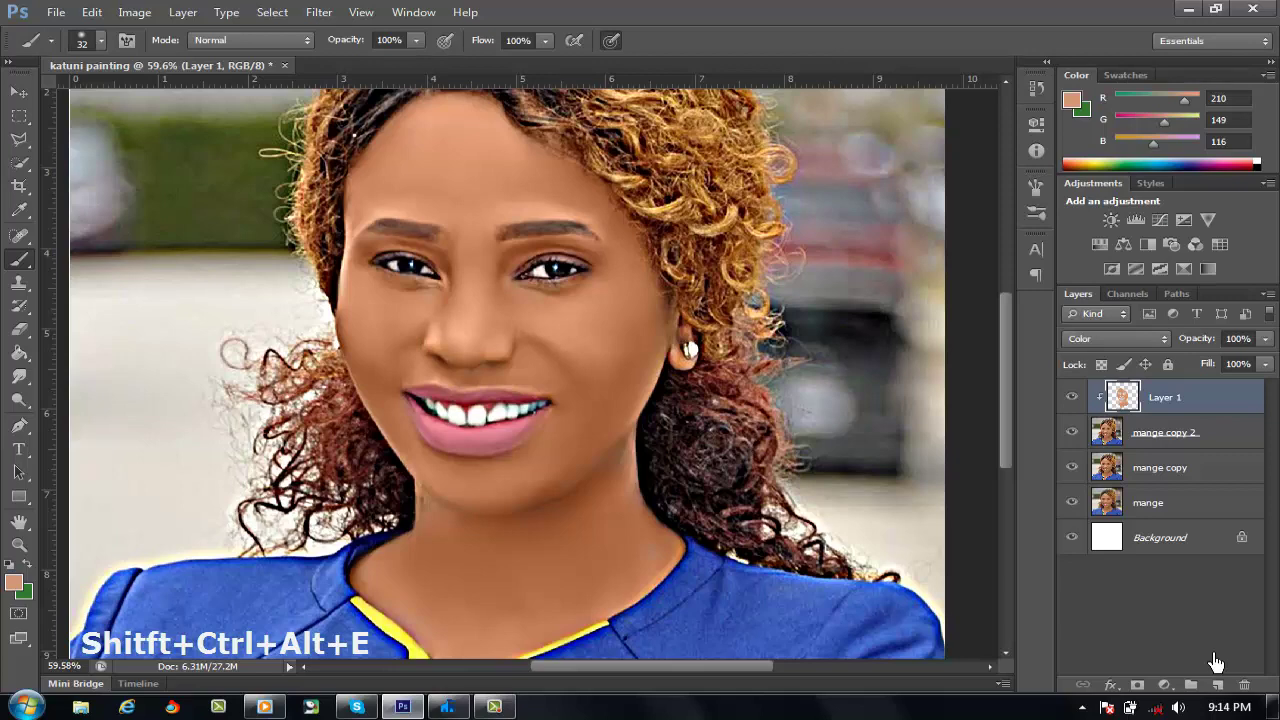
Stamp all visible layers into a new layer, start Surface Blur on it, and preview the mouth and eye areas.
key(shift+ctrl+alt+e)
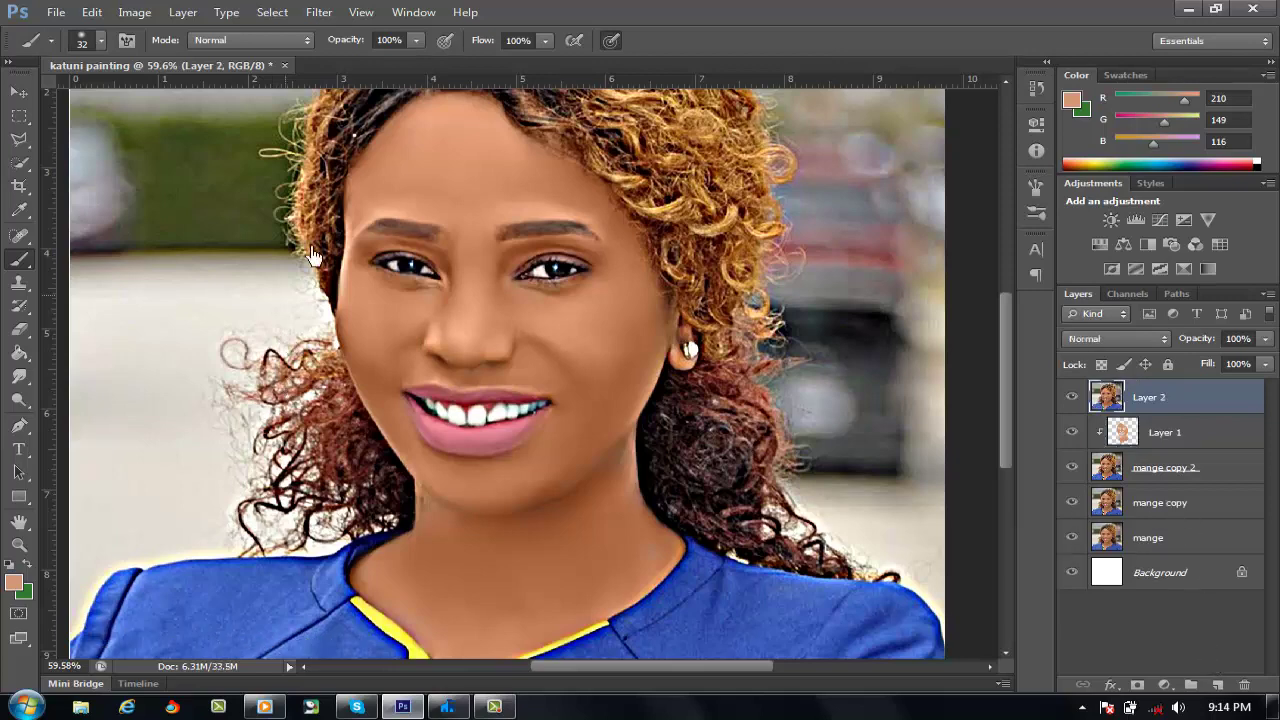
click(322, 13)
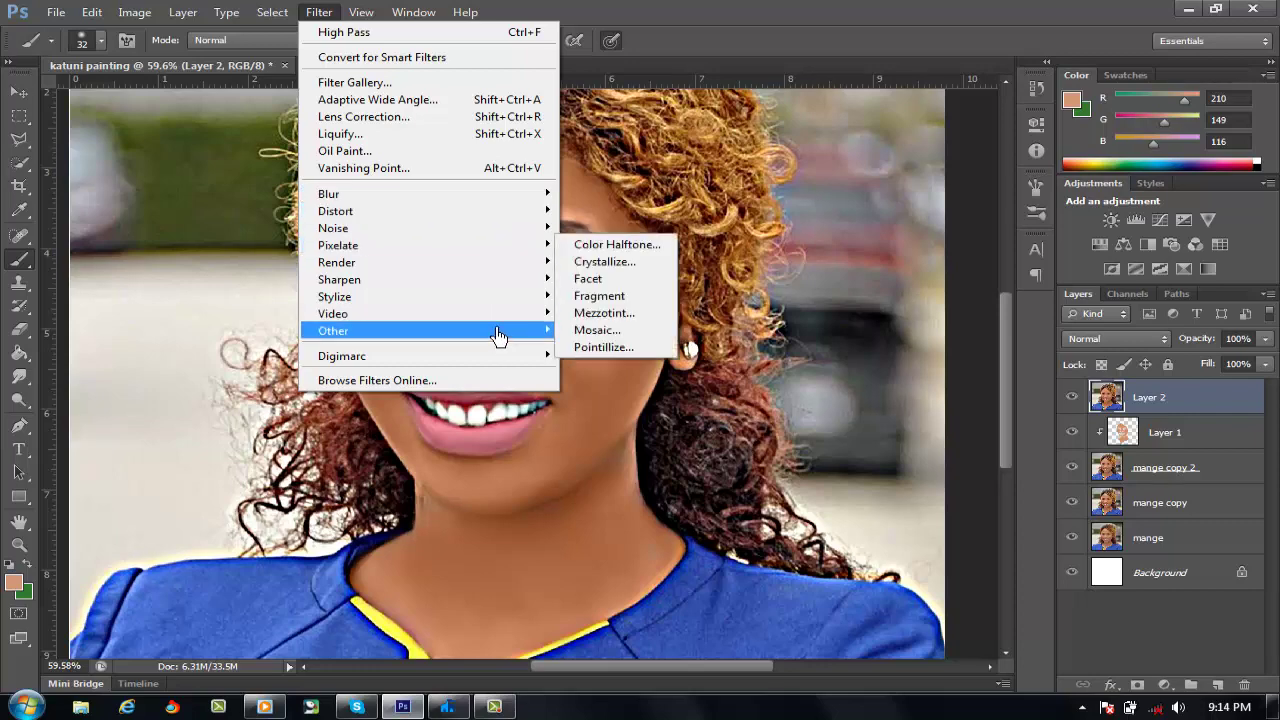
mouse_move(500, 201)
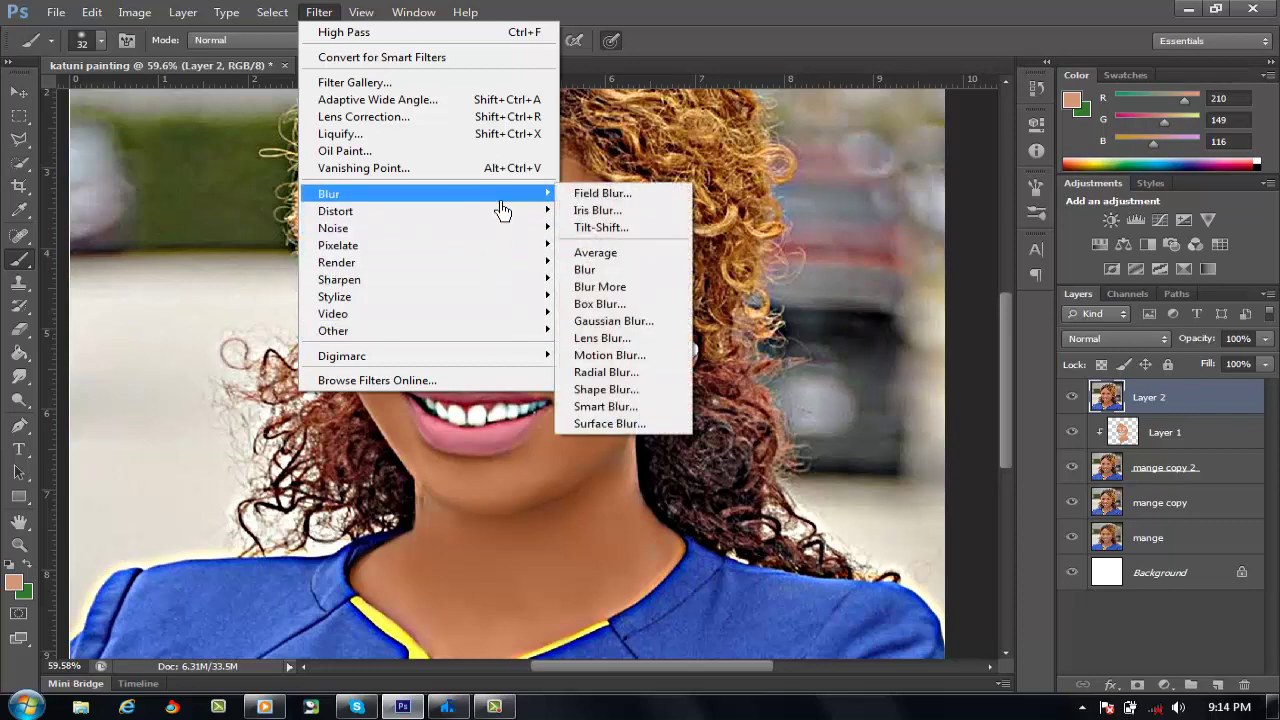
click(630, 423)
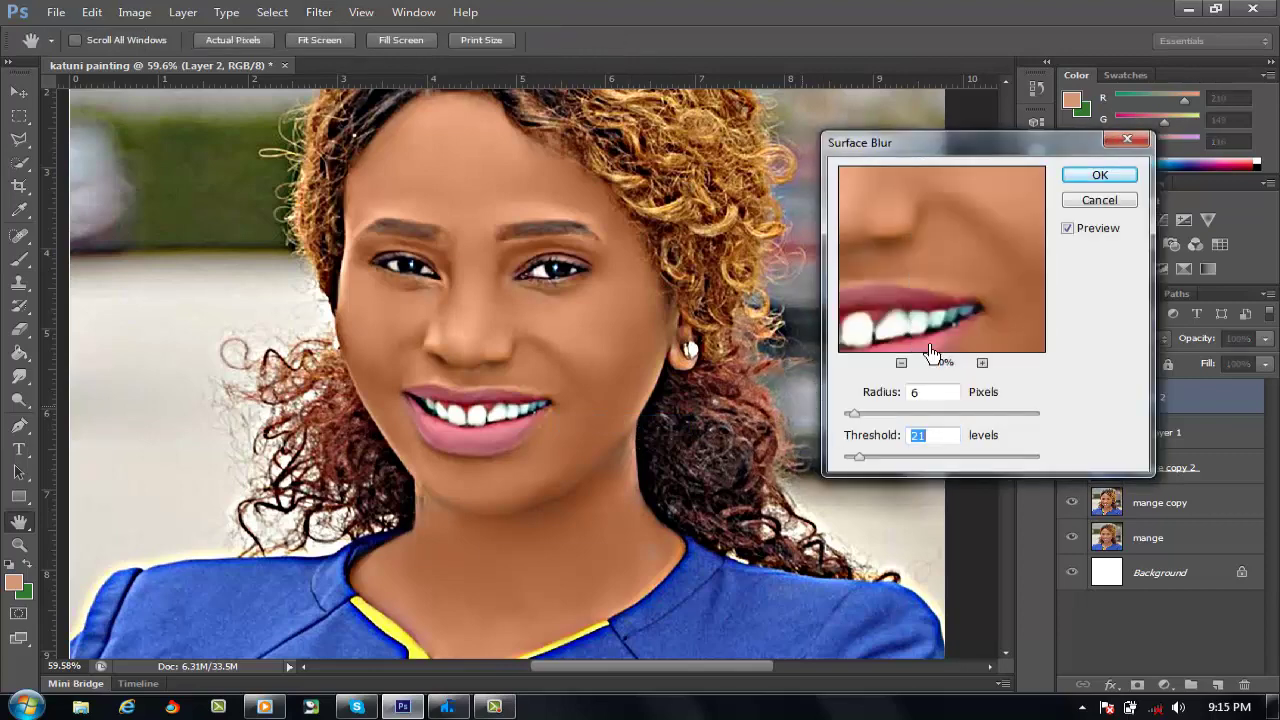
drag(1015, 244, 1014, 309)
drag(934, 234, 860, 301)
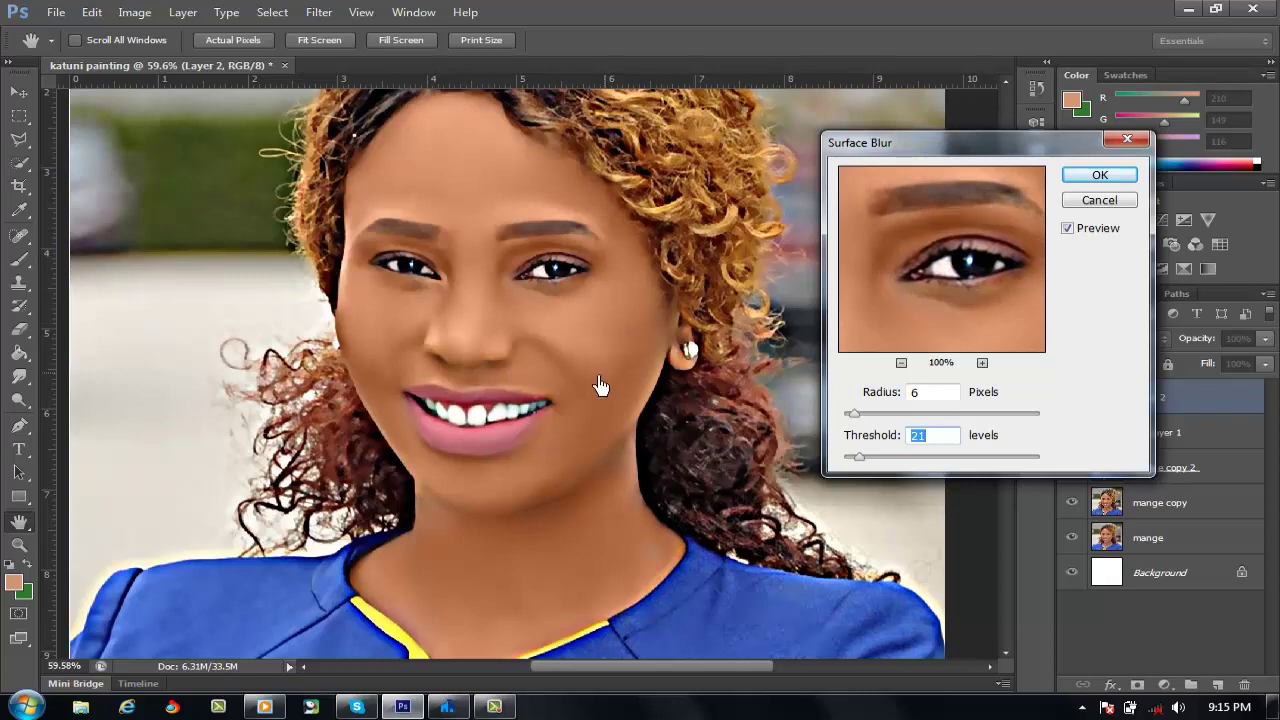
Apply Surface Blur to the stamped layer with a radius of 11 pixels and a threshold of 21 levels.
click(864, 413)
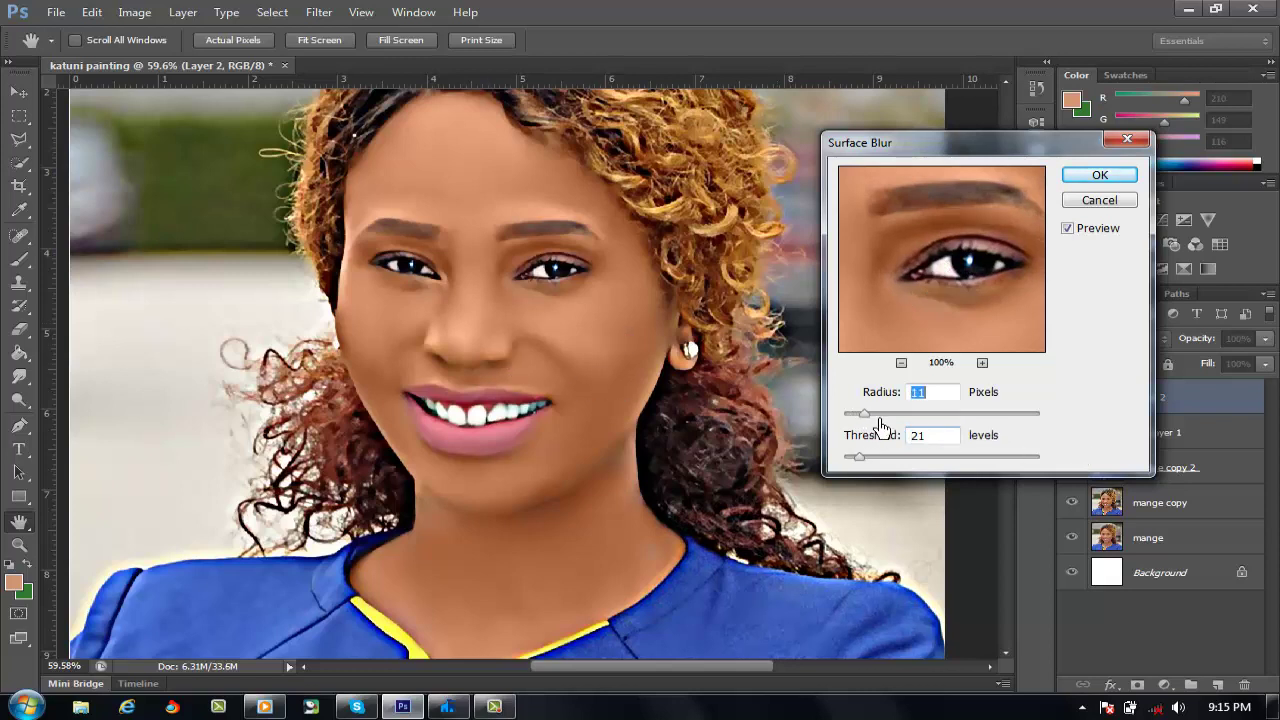
drag(880, 425, 906, 425)
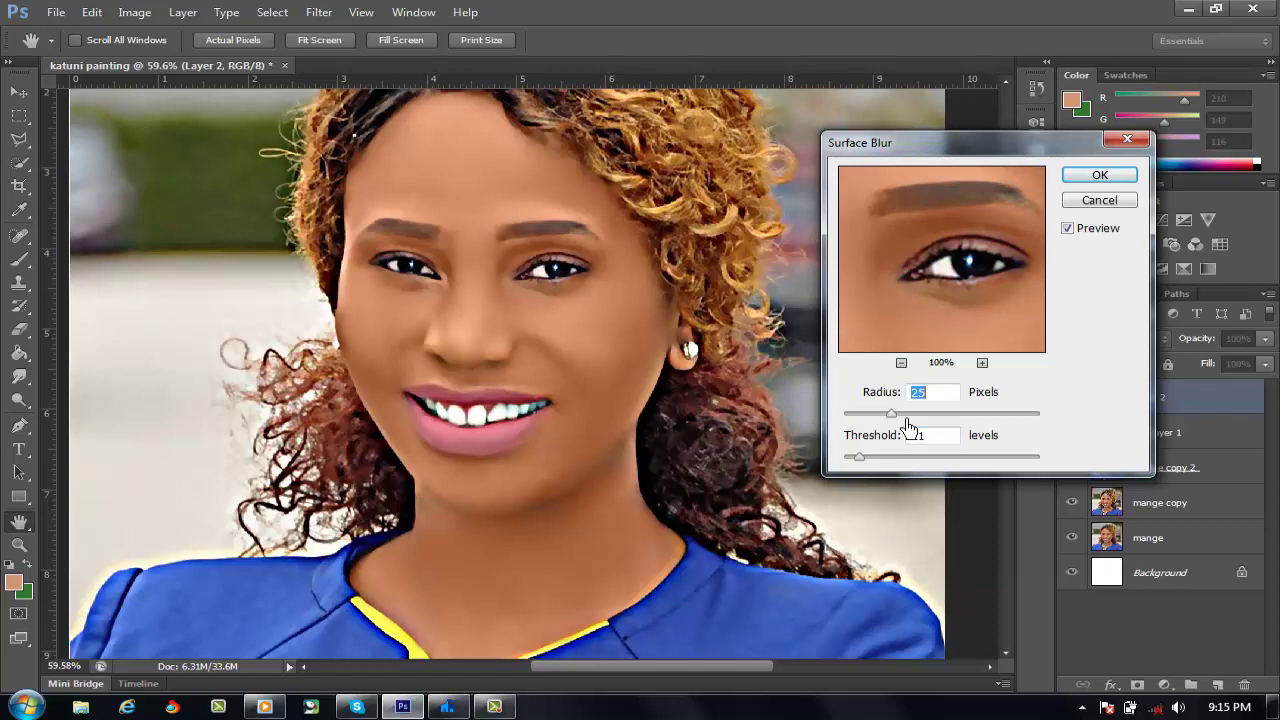
drag(903, 425, 893, 425)
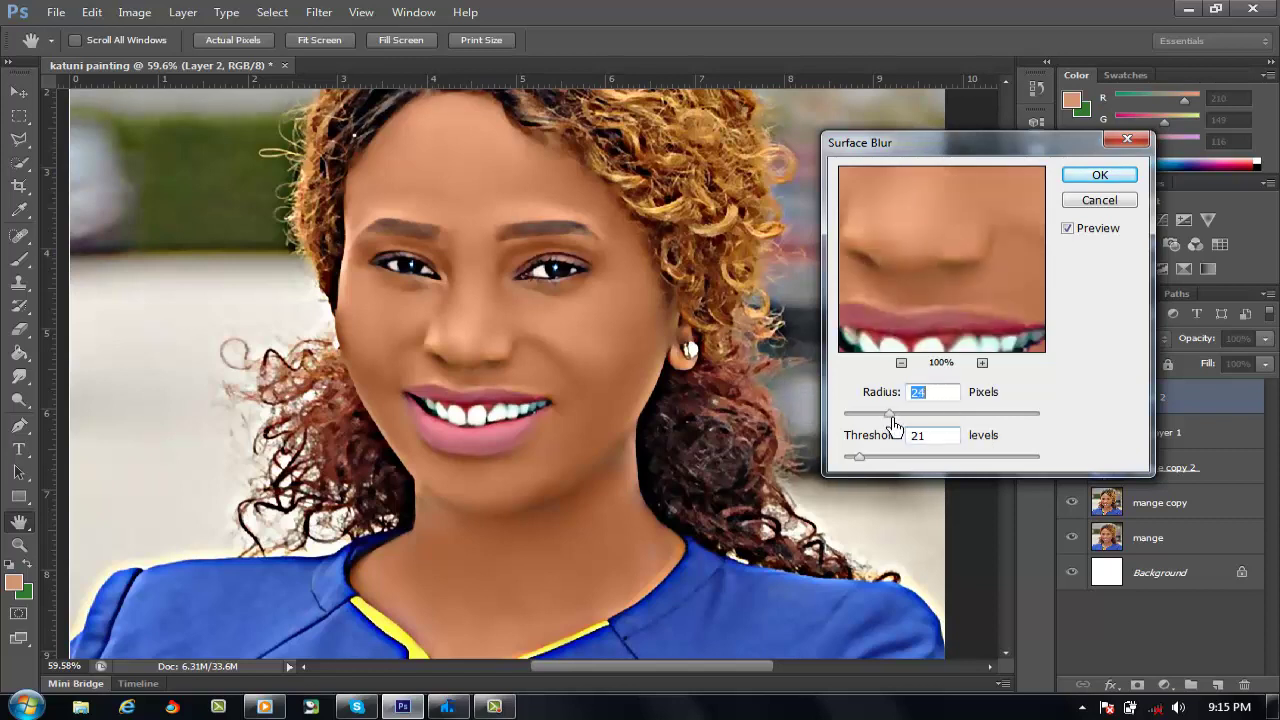
drag(960, 234, 960, 314)
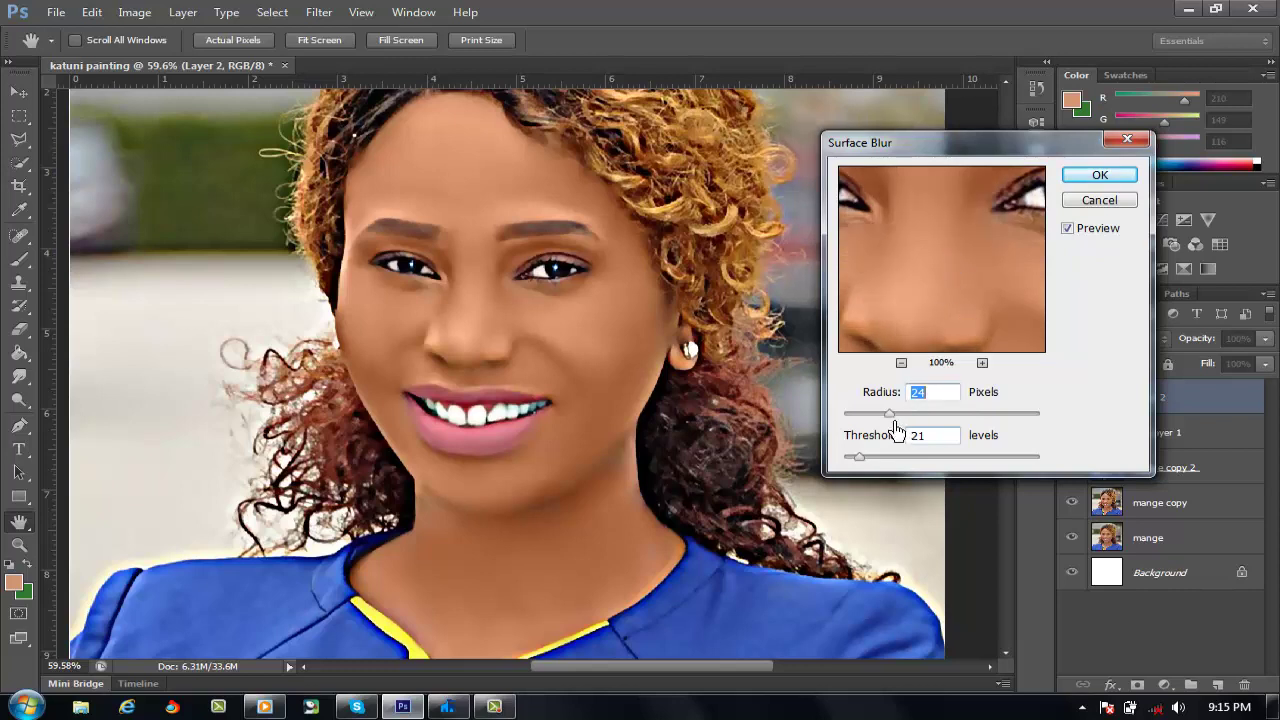
drag(889, 425, 874, 425)
drag(938, 332, 903, 276)
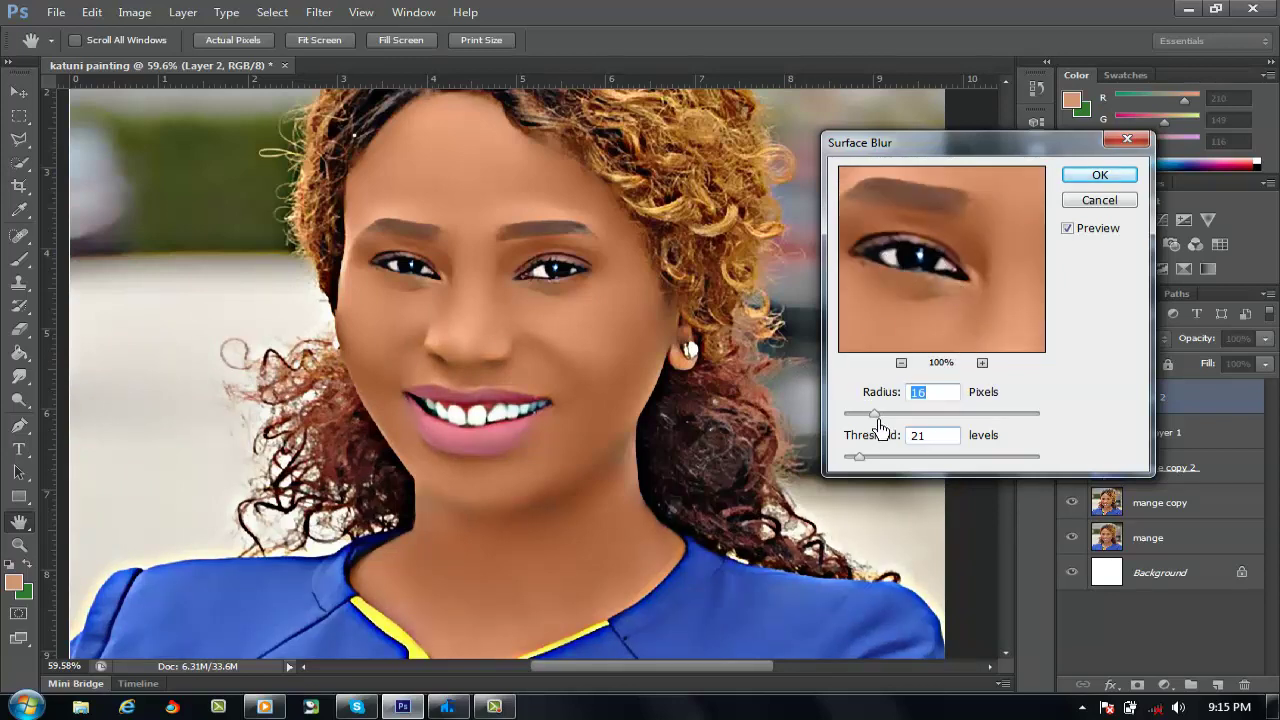
drag(876, 416, 866, 418)
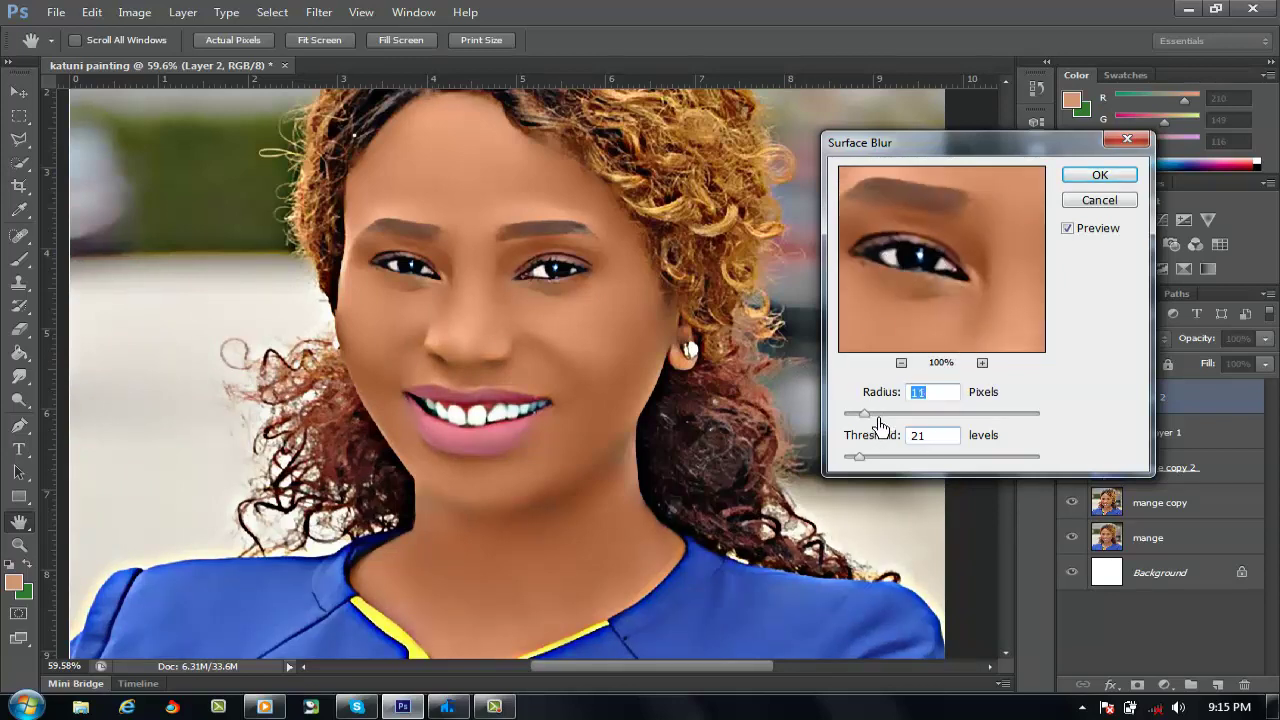
click(1124, 182)
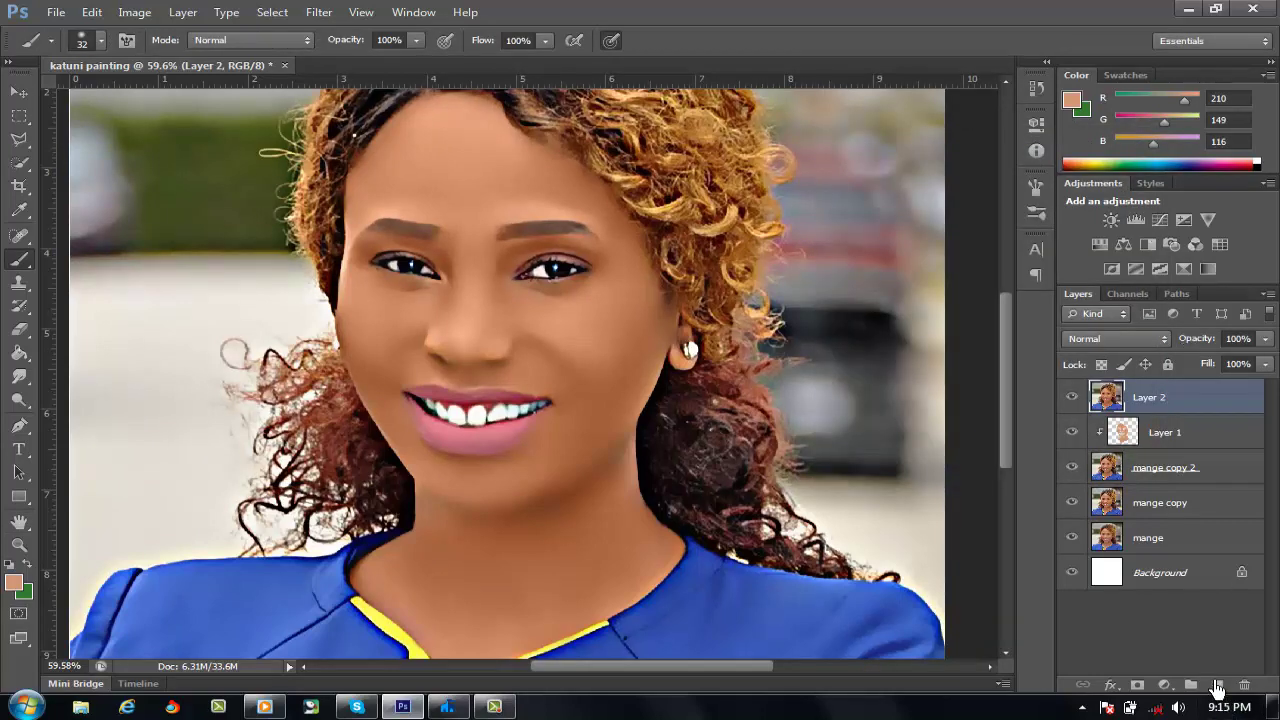
Clear Layer 2, stamp the visible layers onto it again, and add a Selective Color adjustment layer targeting the Whites.
key(Delete)
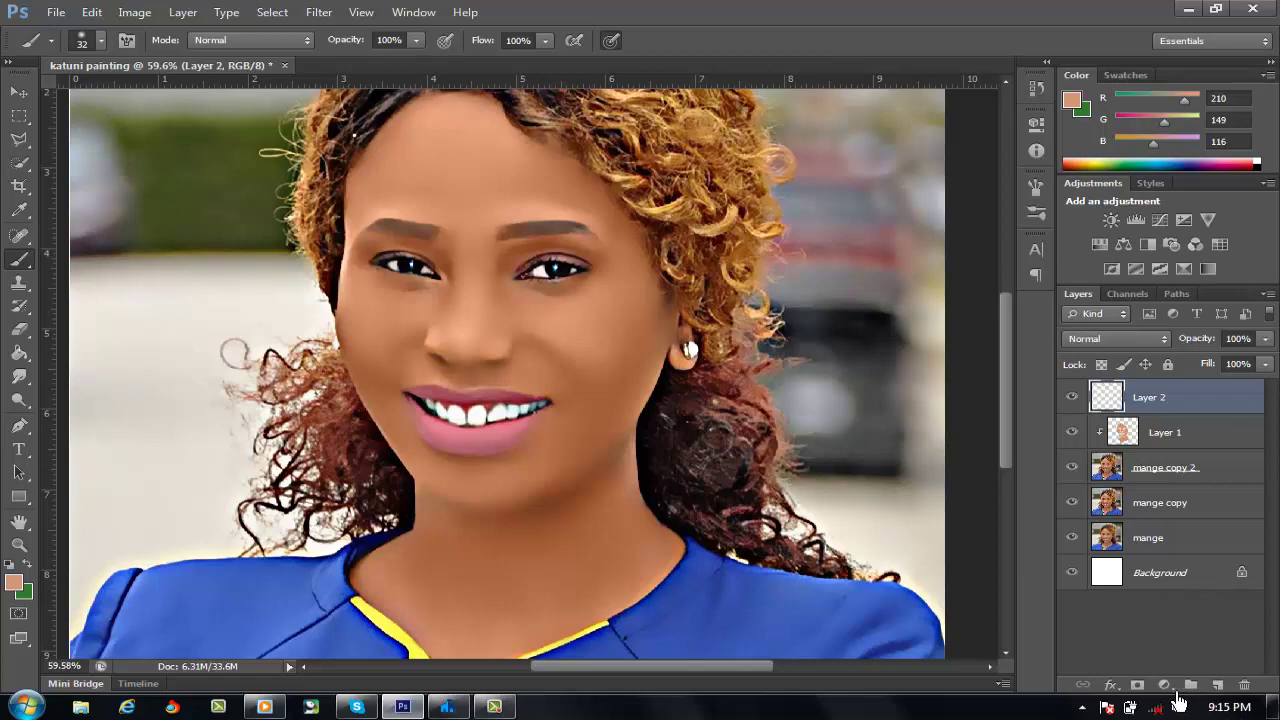
key(ctrl+shift+alt+e)
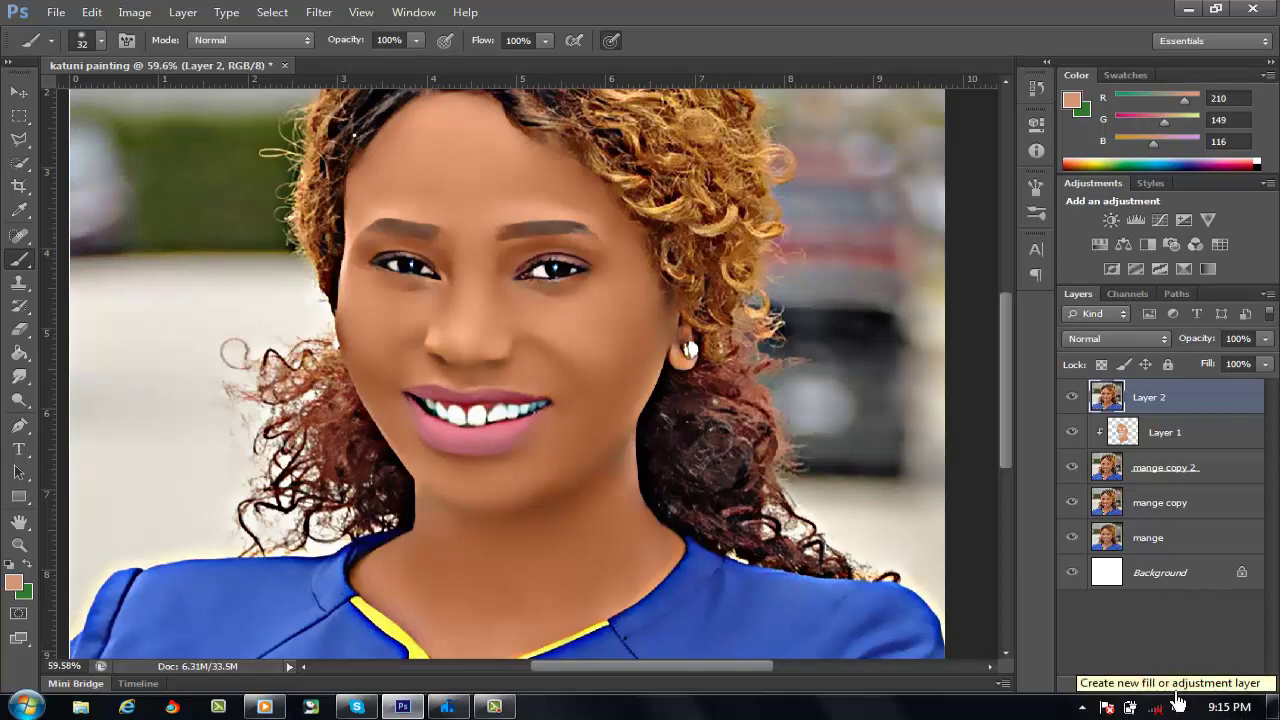
click(1172, 686)
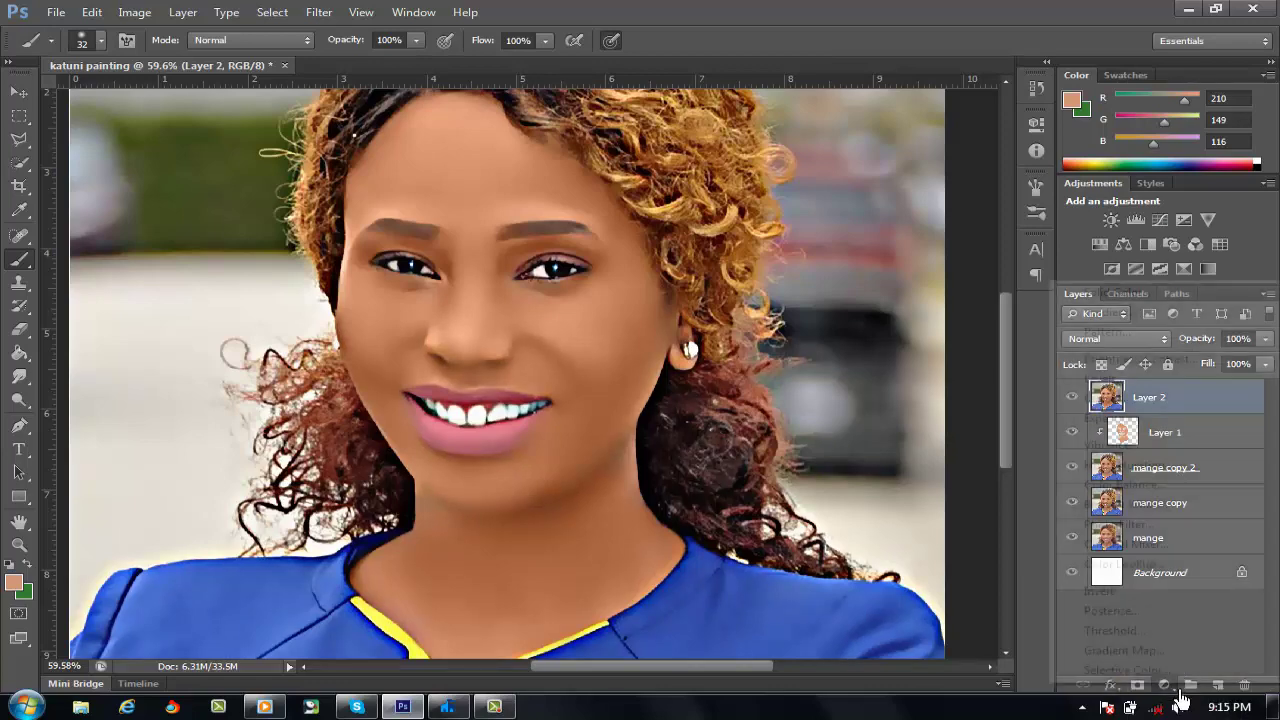
click(1128, 670)
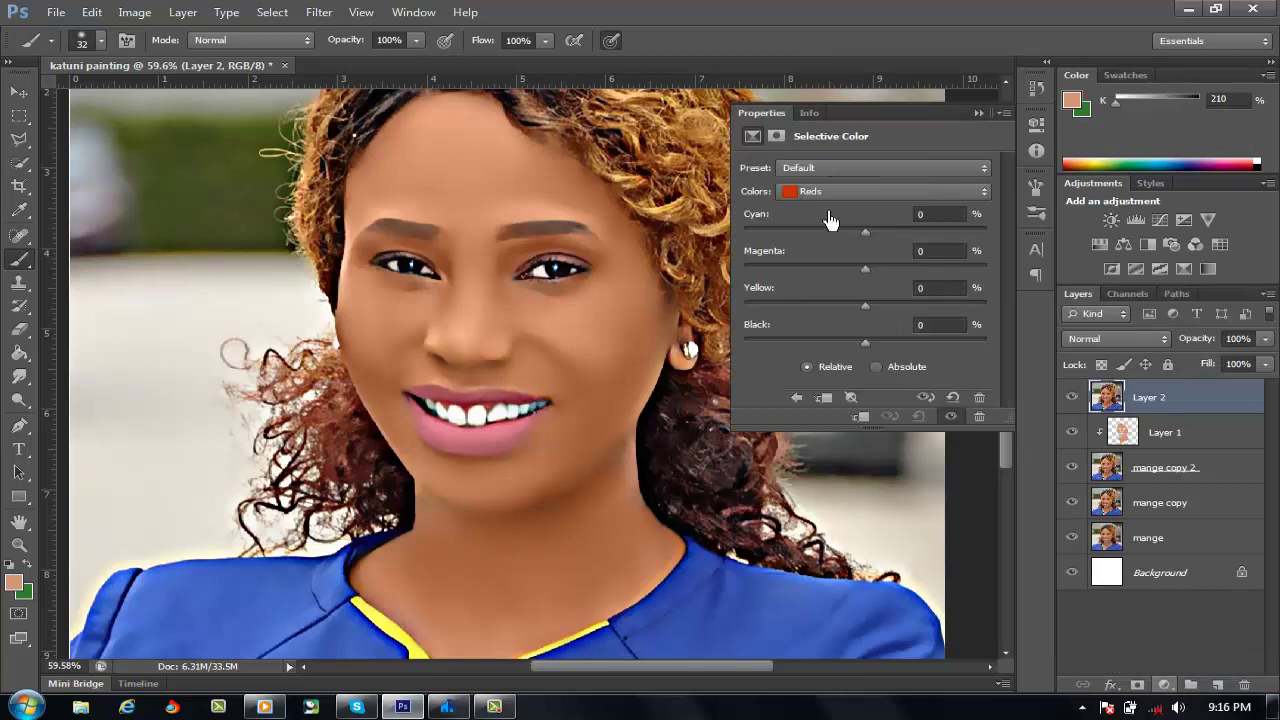
click(843, 195)
click(860, 298)
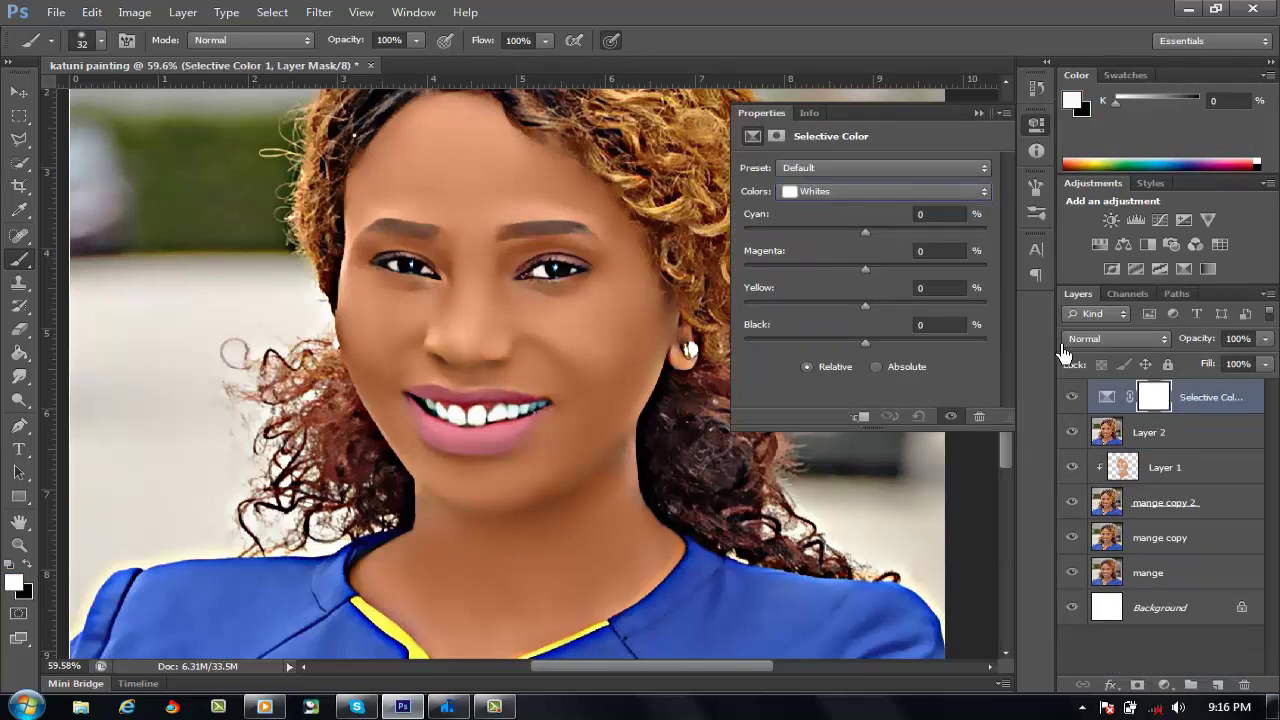
Lower the Black amount of the Whites to about -12% and fine-tune their Cyan in the Selective Color adjustment.
click(875, 346)
drag(875, 357, 871, 357)
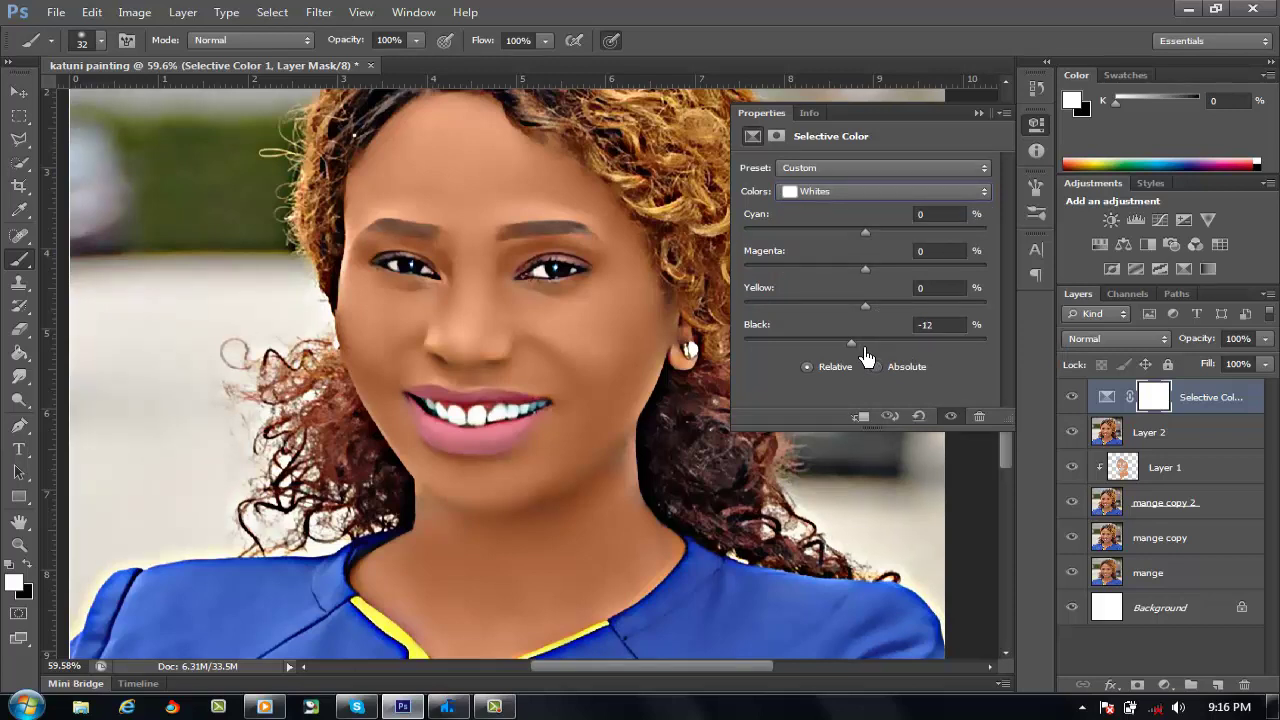
drag(863, 357, 853, 357)
mouse_move(882, 249)
mouse_down()
mouse_move(897, 249)
mouse_move(868, 251)
mouse_up()
drag(860, 245, 878, 252)
drag(862, 360, 866, 355)
click(981, 116)
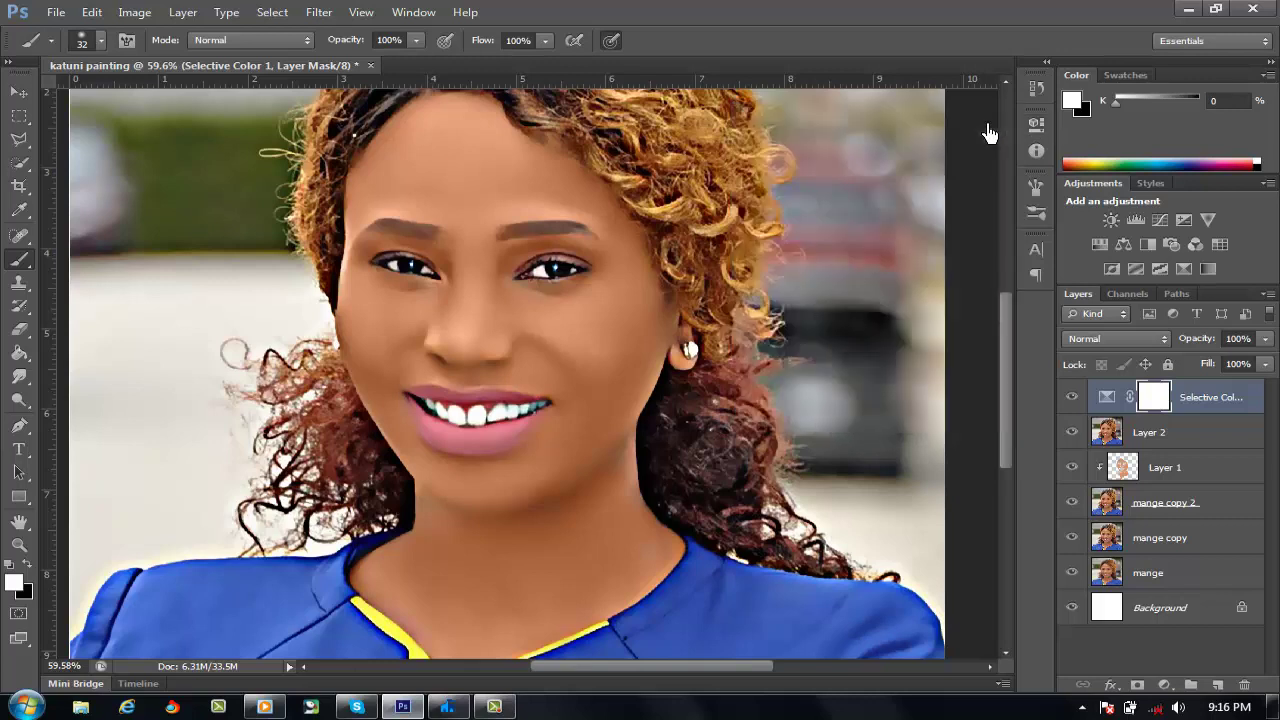
Merge the Selective Color adjustment, Layer 2, Layer 1 and mange copy 2 into a single layer.
alt+scroll(607, 516, down, 3)
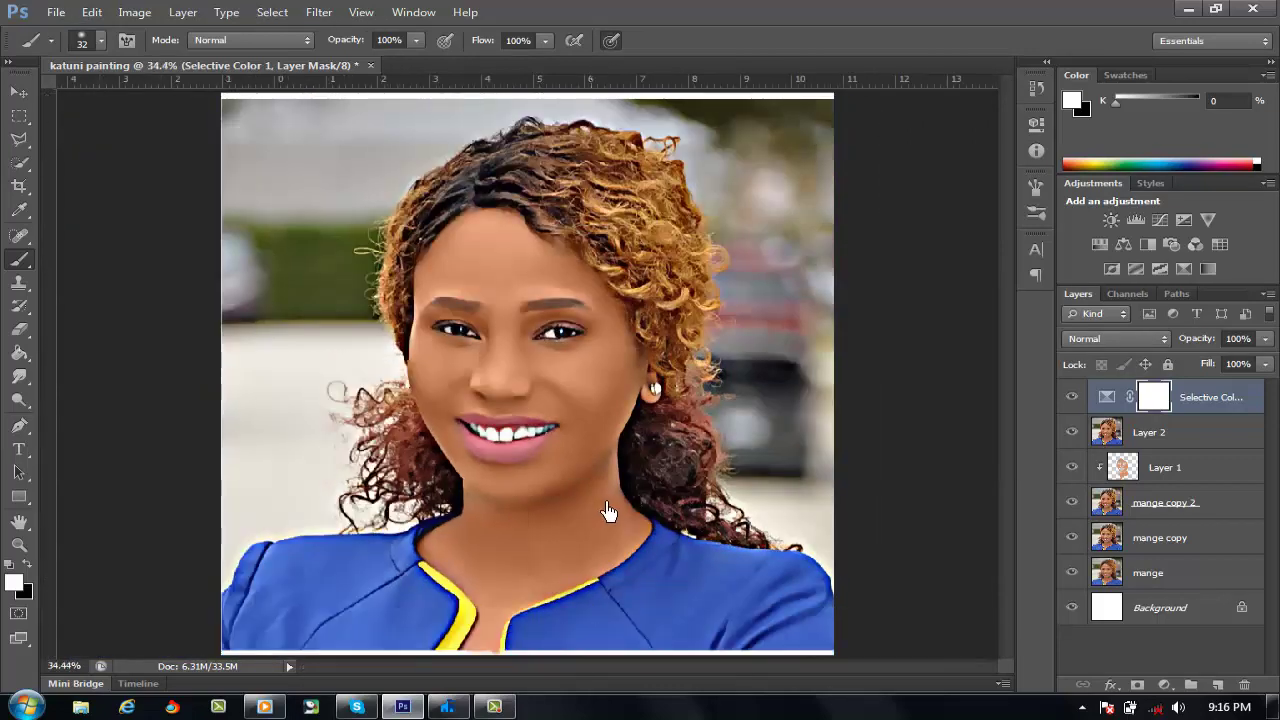
alt+scroll(608, 512, down, 1)
alt+scroll(612, 511, up, 1)
alt+scroll(611, 510, up, 1)
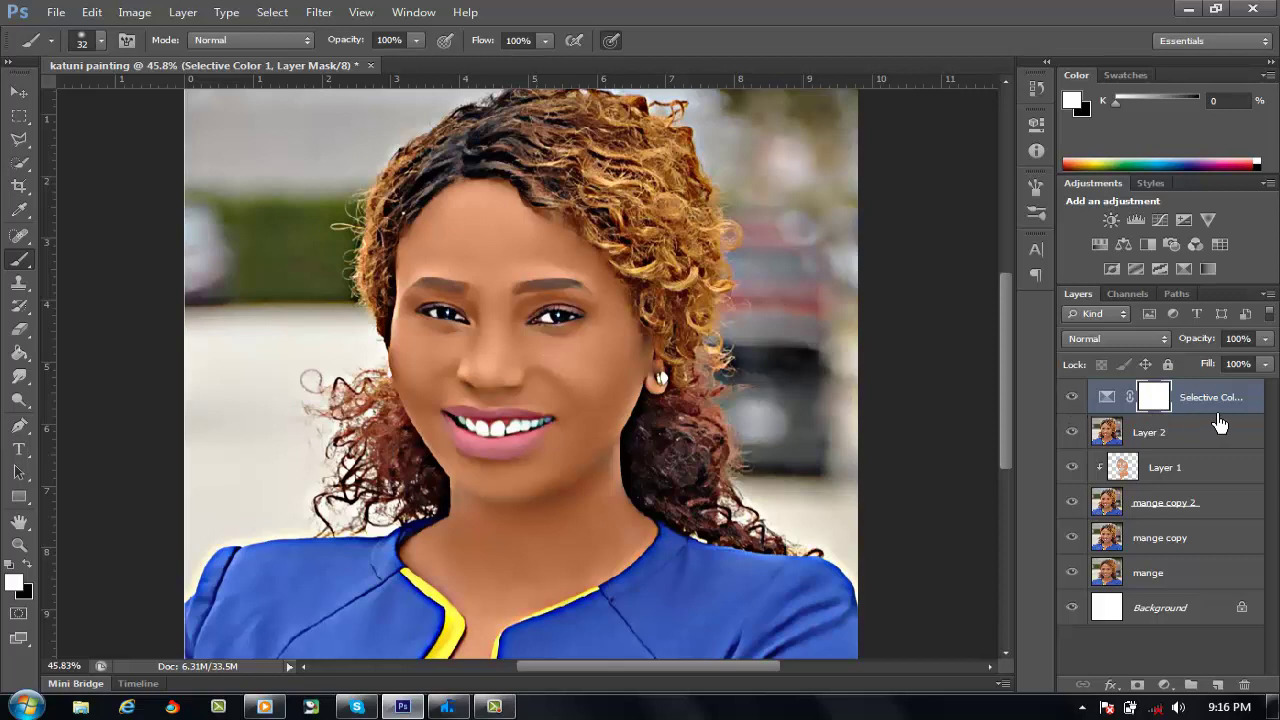
ctrl+click(1217, 474)
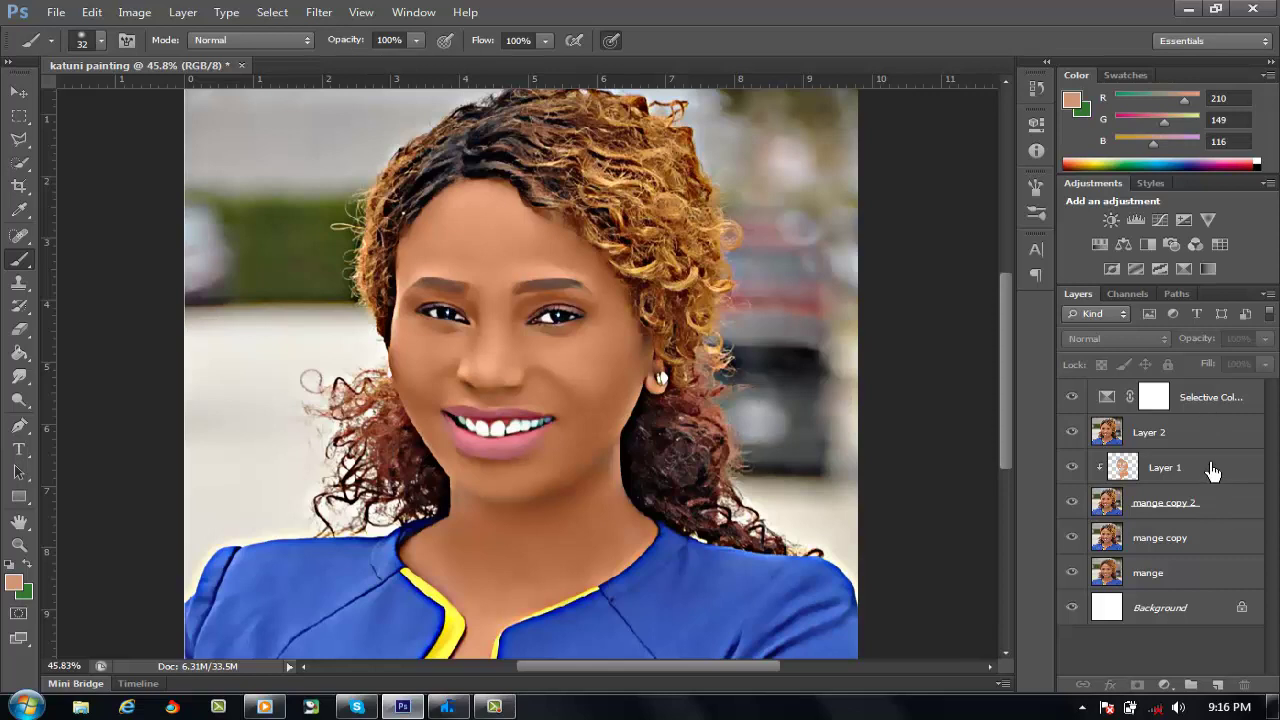
click(1190, 410)
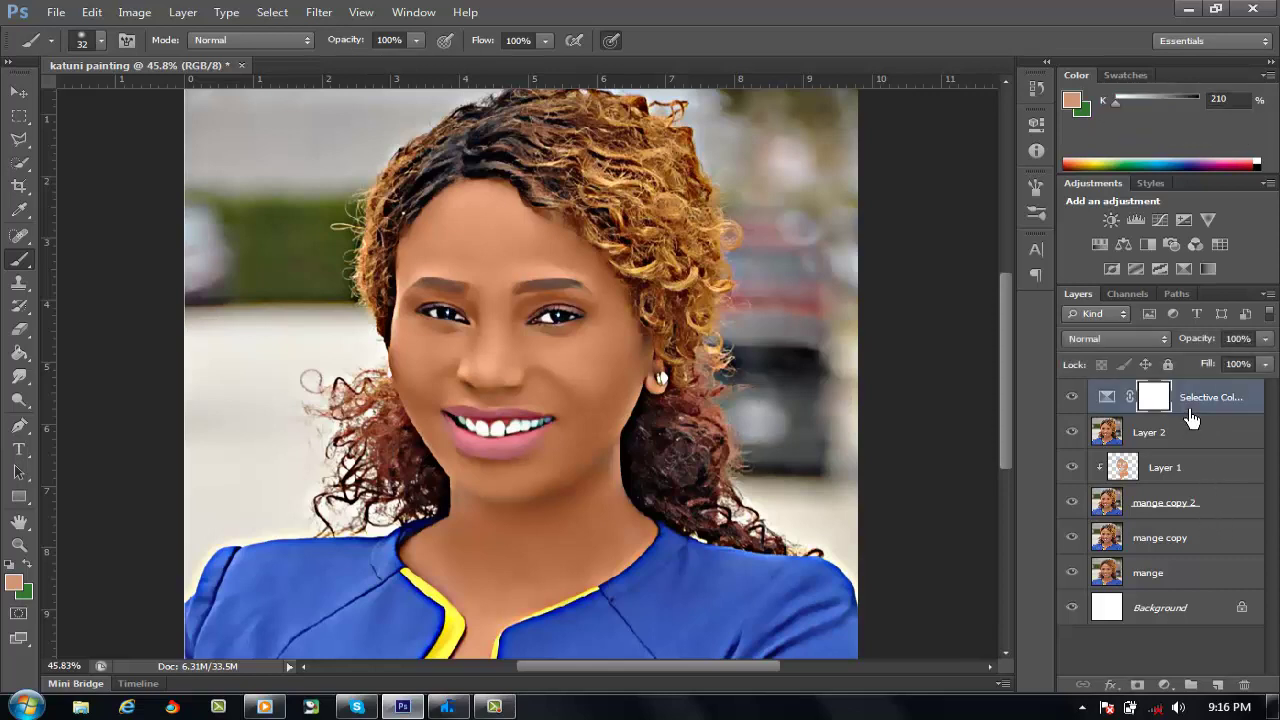
shift+click(1195, 518)
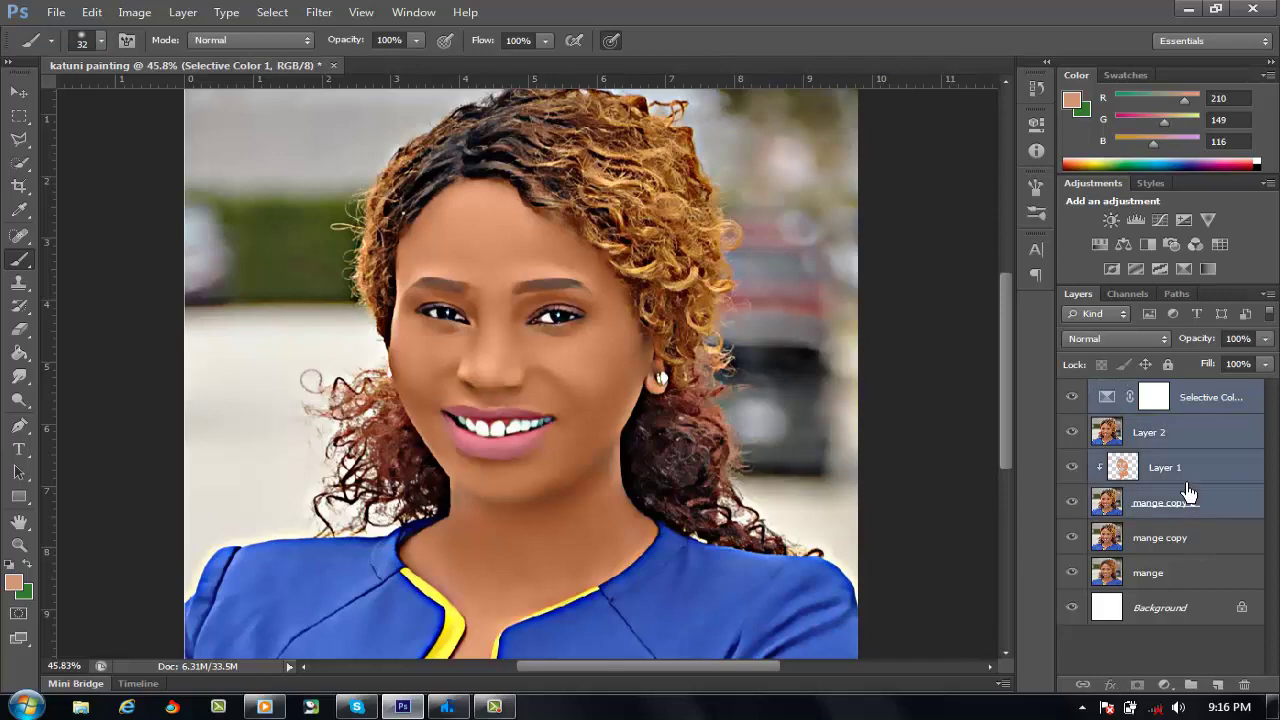
right_click(1188, 490)
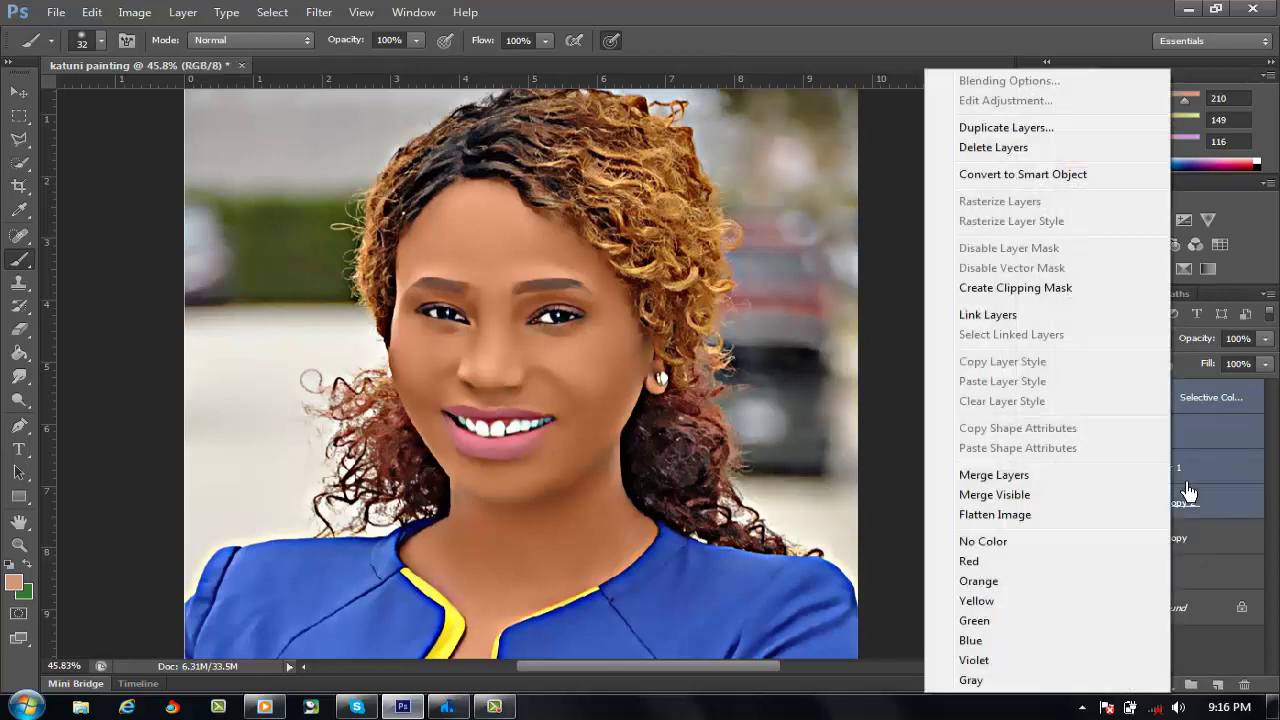
click(1050, 488)
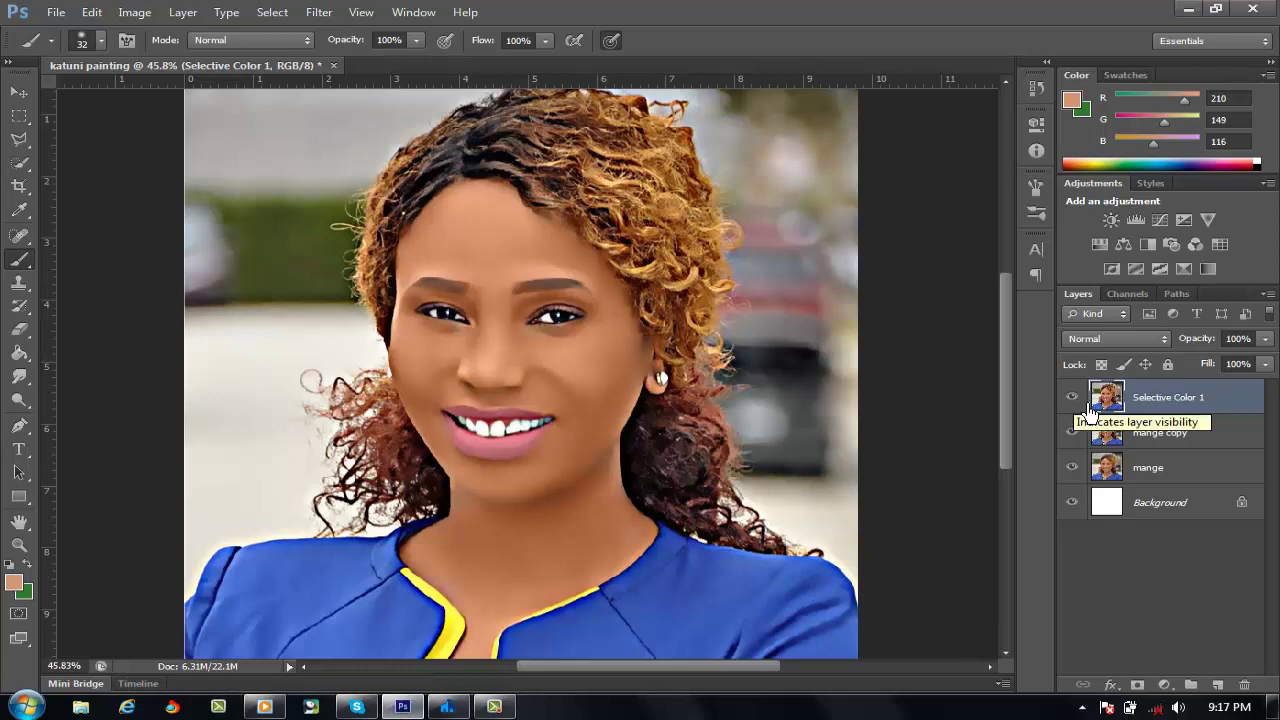
Compare the merged painting with the mange copy layer beneath by repeatedly hiding and showing the merged layer.
click(1086, 405)
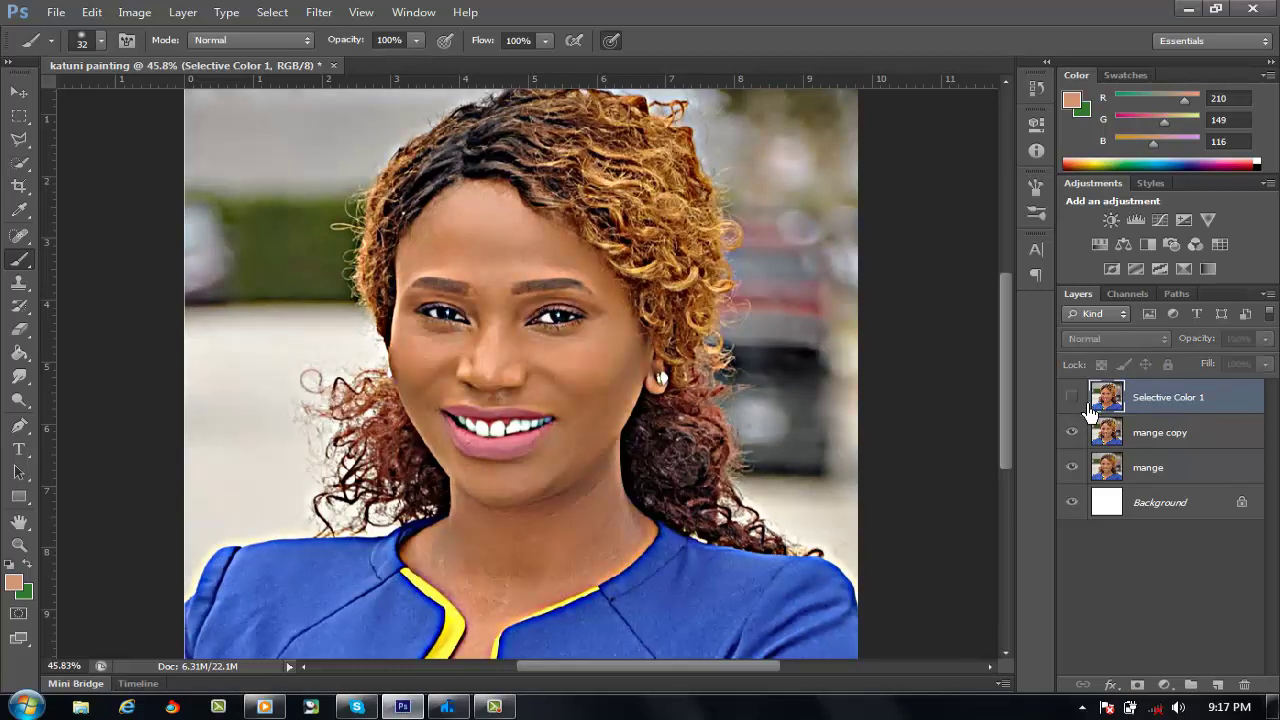
click(1089, 410)
click(1089, 410)
click(1089, 410)
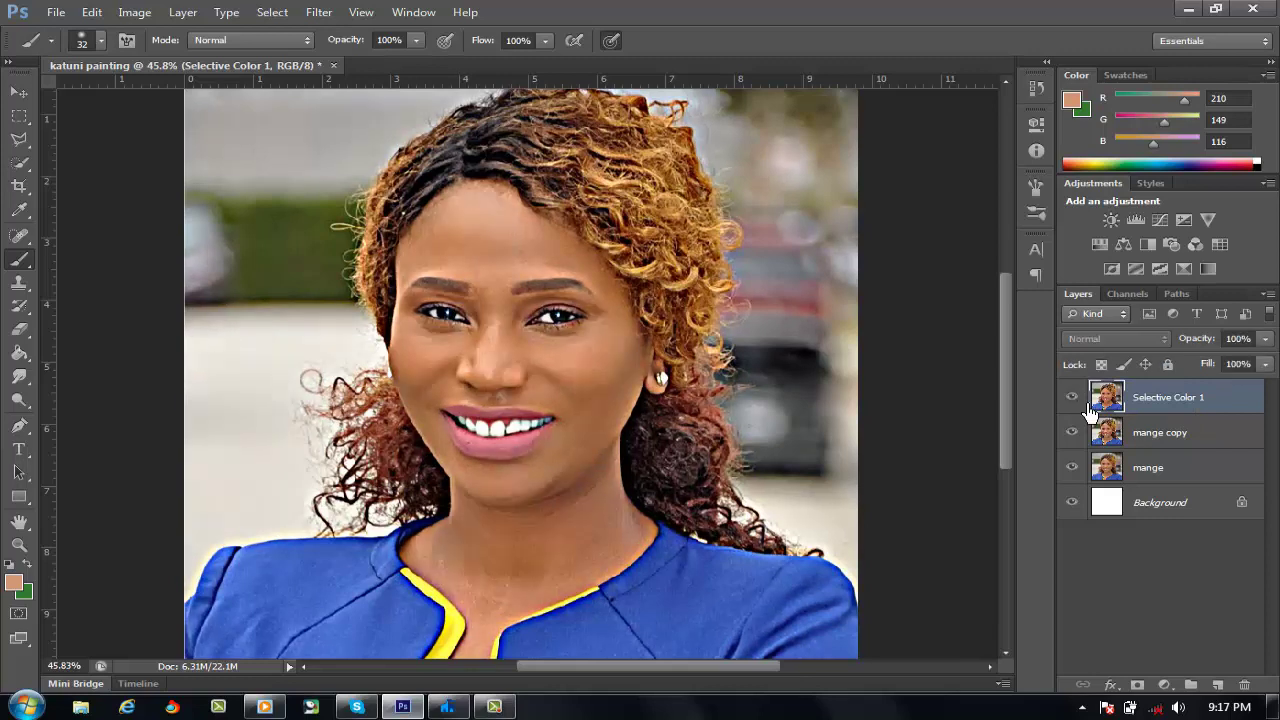
click(1089, 410)
click(1089, 410)
click(1089, 410)
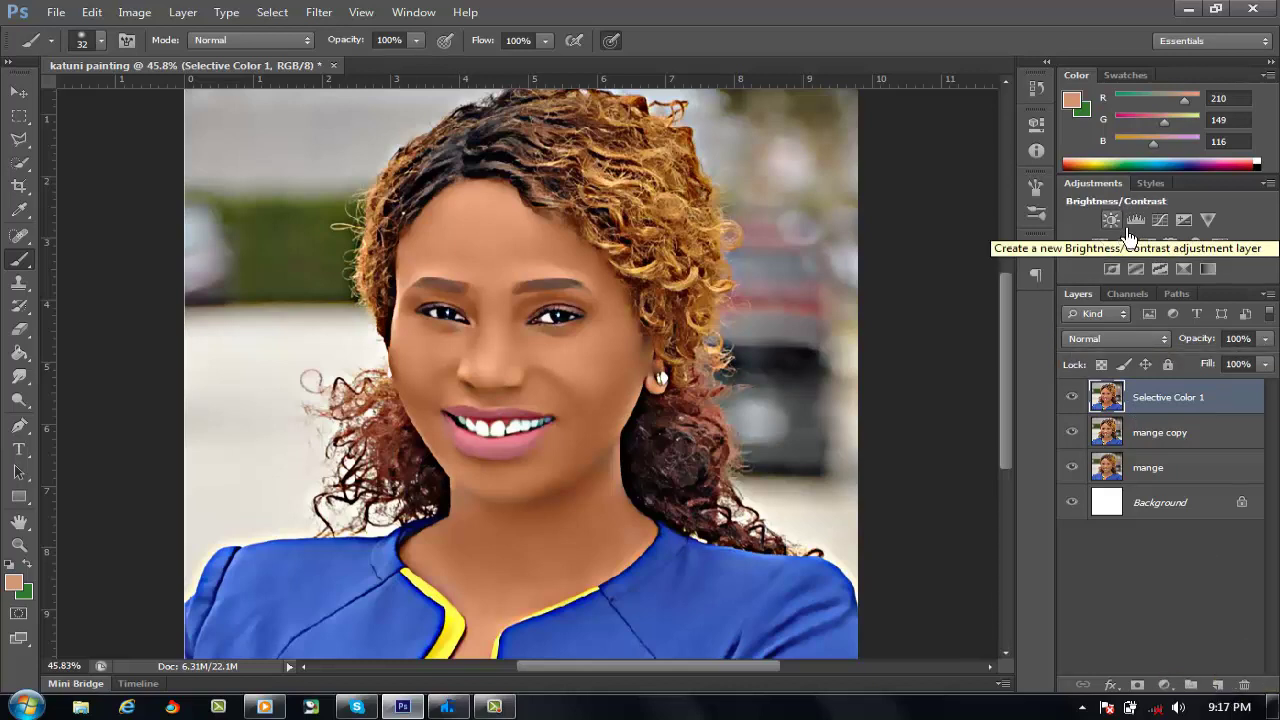
Add a Curves adjustment layer above the merged painting and raise the midtones of the RGB curve slightly.
click(1164, 686)
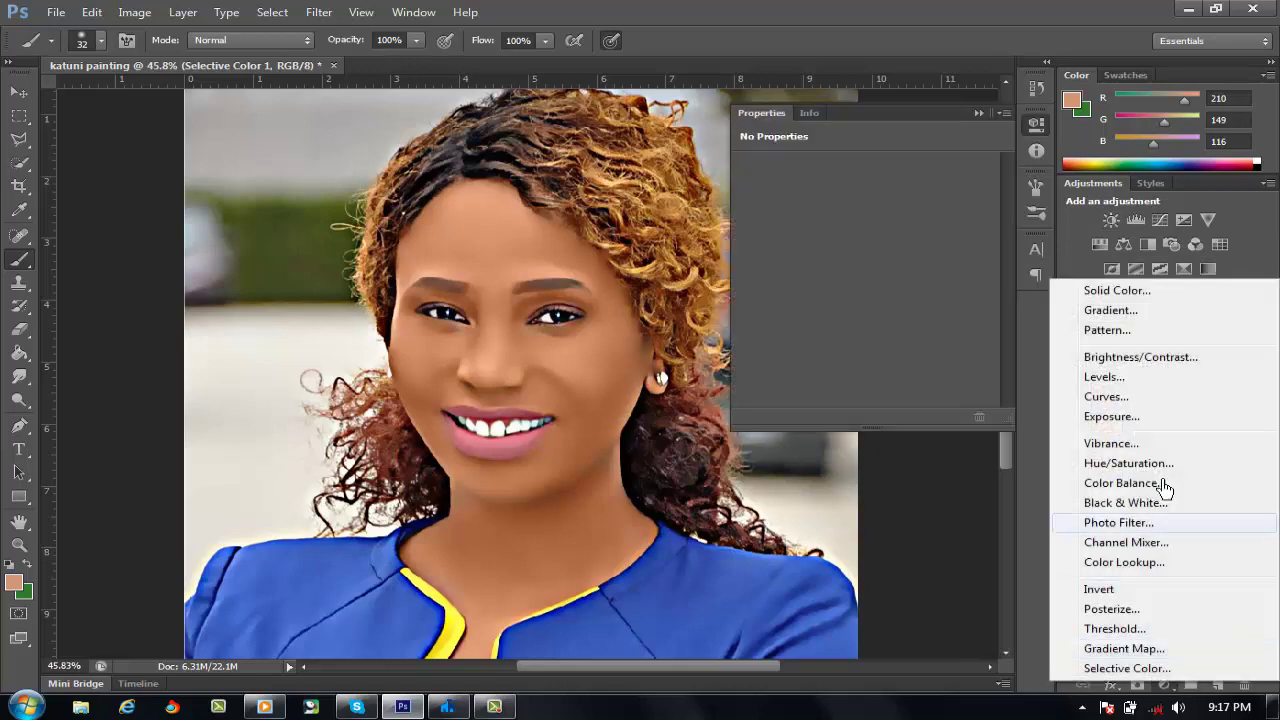
click(1134, 398)
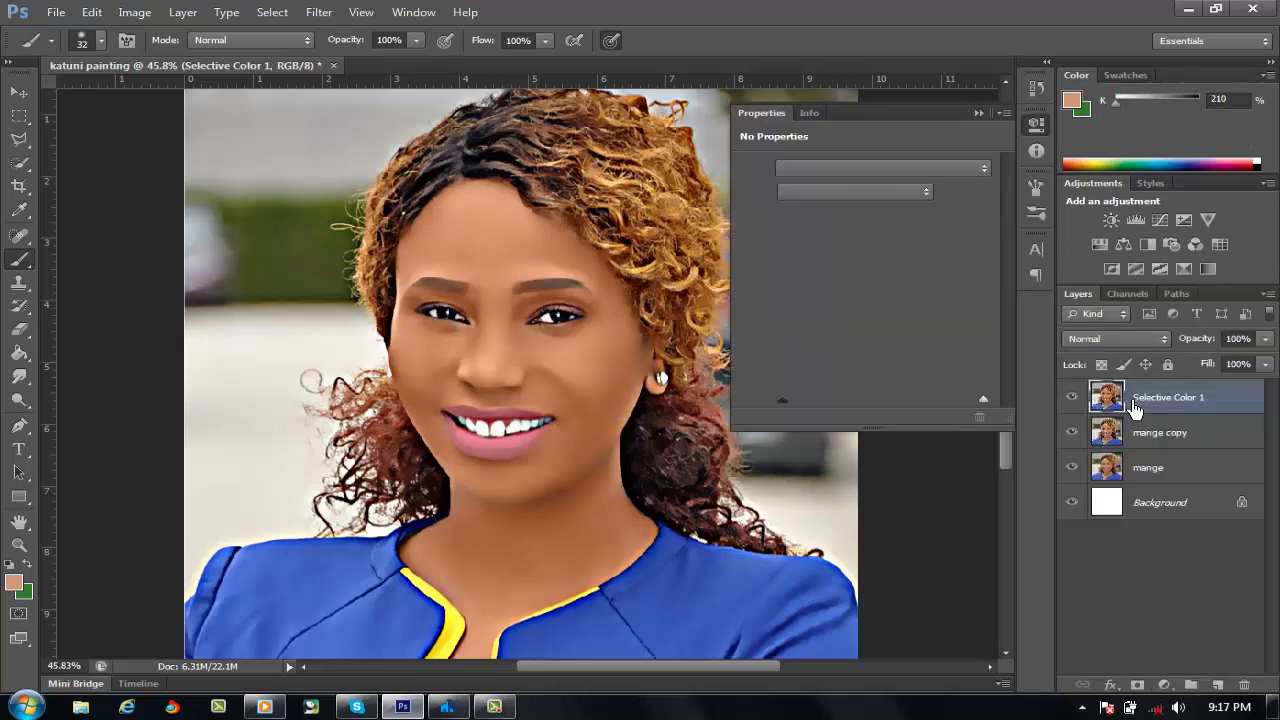
mouse_move(903, 315)
mouse_down()
mouse_move(909, 329)
mouse_move(889, 309)
mouse_up()
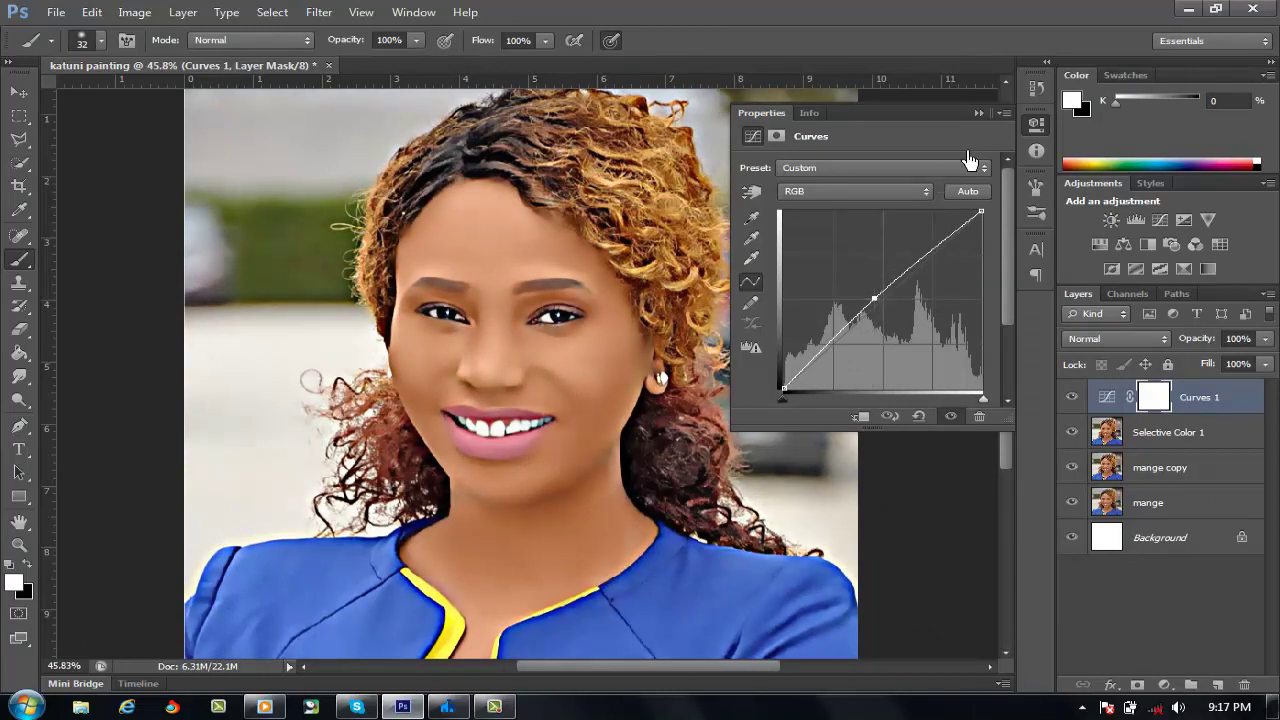
click(979, 113)
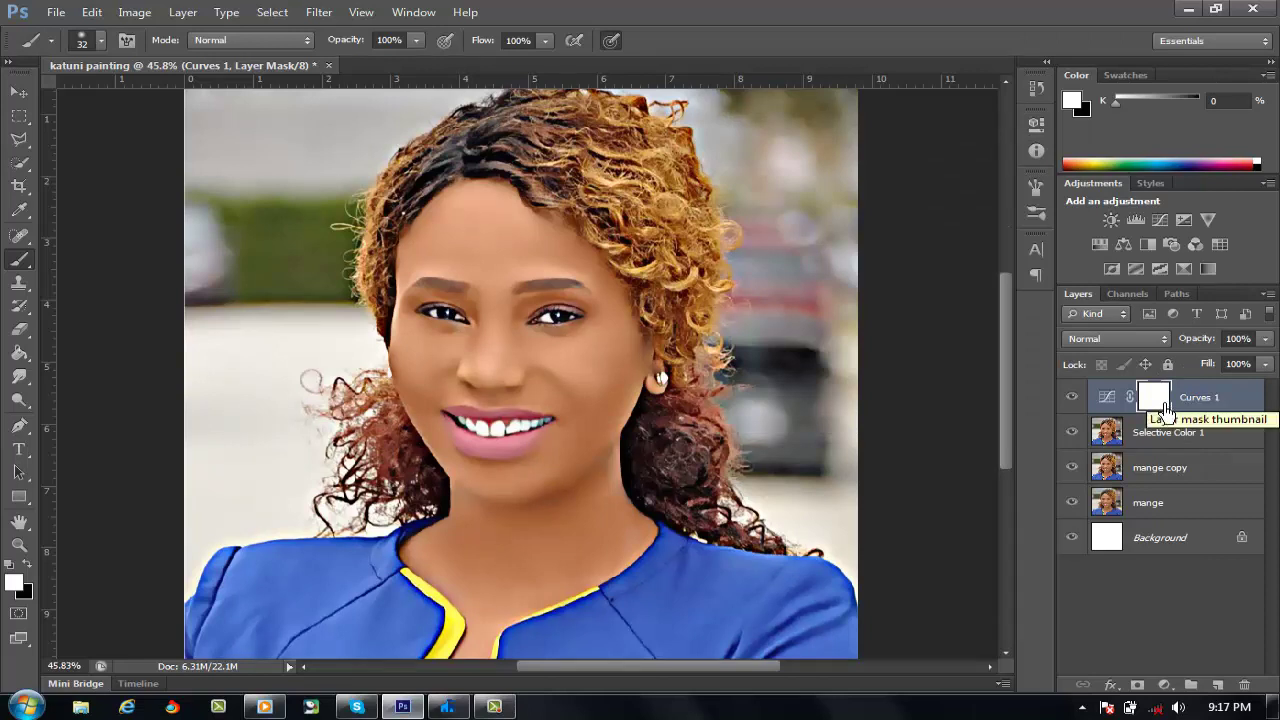
Delete the layer mask of the Curves adjustment and give it a new white layer mask.
right_click(1166, 414)
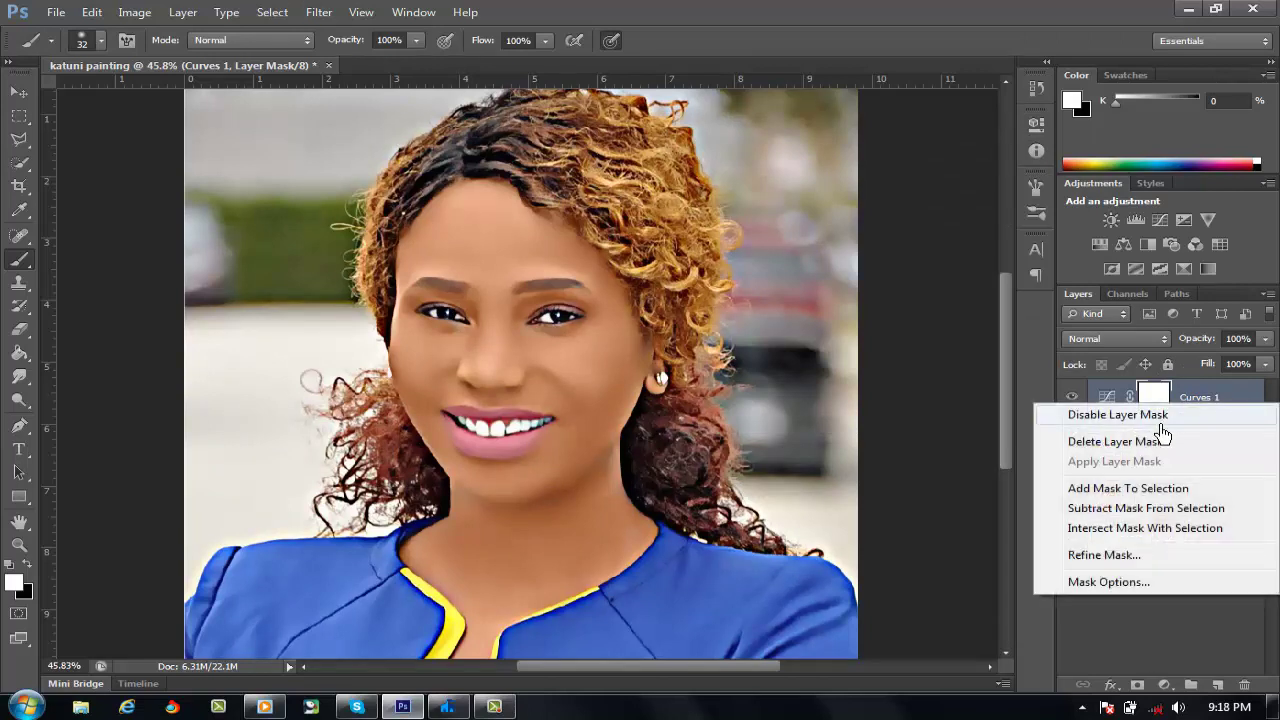
click(1155, 438)
click(1138, 686)
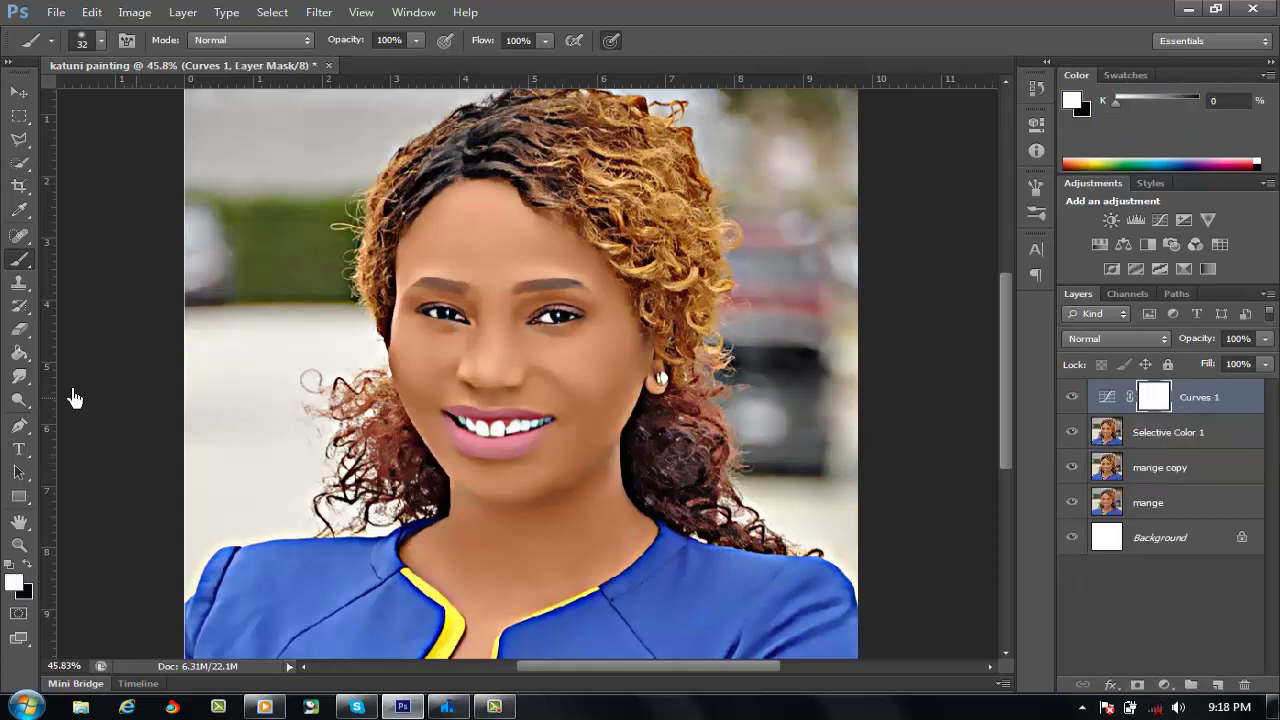
Paint black over the face on the Curves 1 layer mask with a soft 129 px brush at 0% hardness.
click(28, 565)
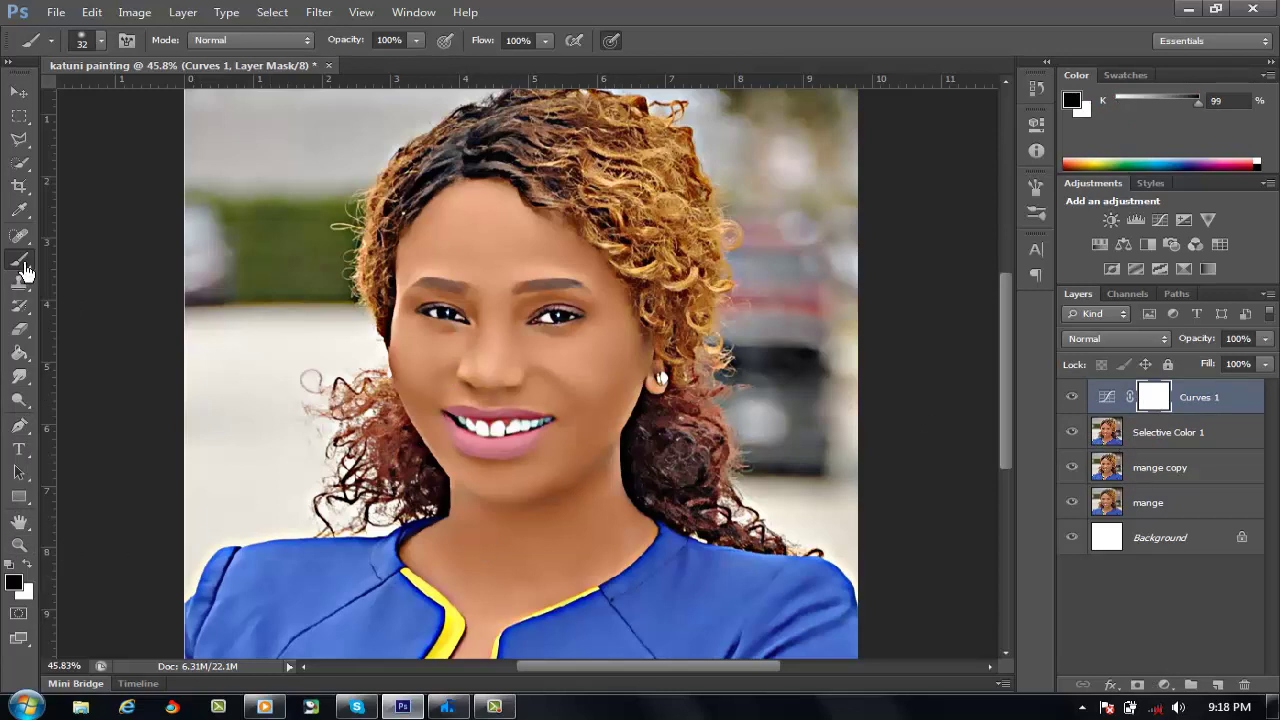
right_click(558, 302)
drag(637, 345, 685, 340)
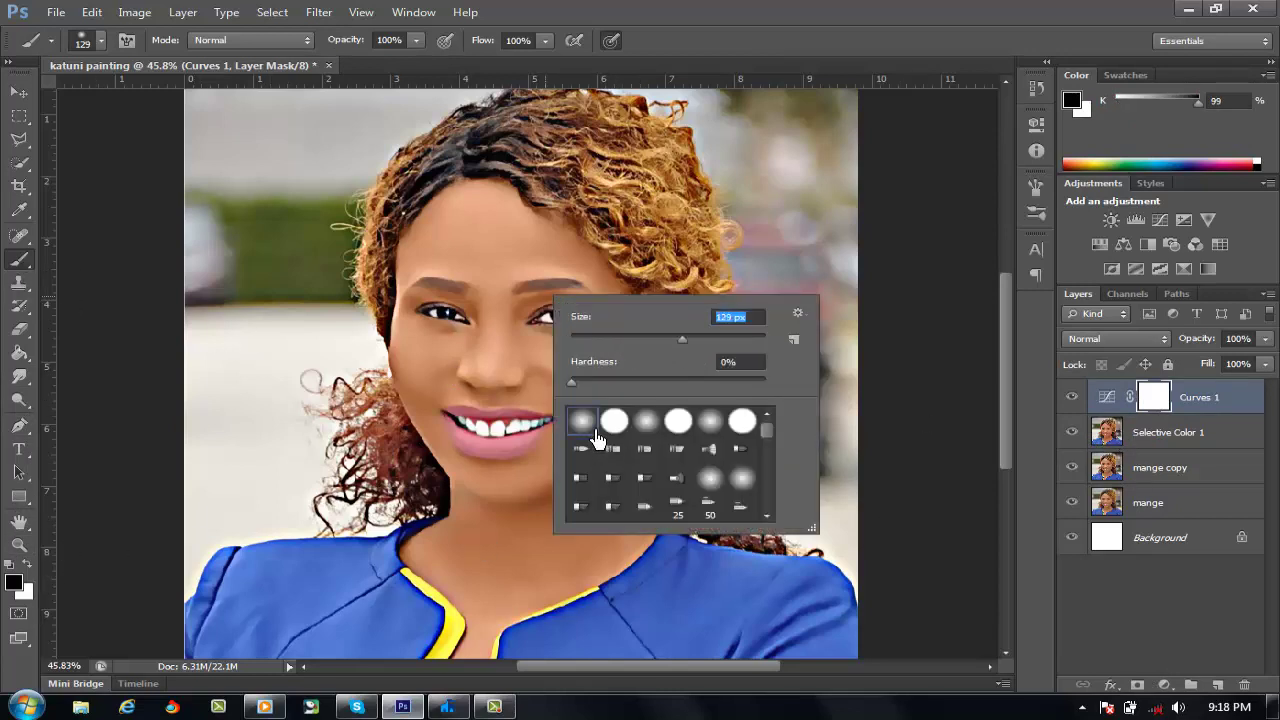
double_click(595, 438)
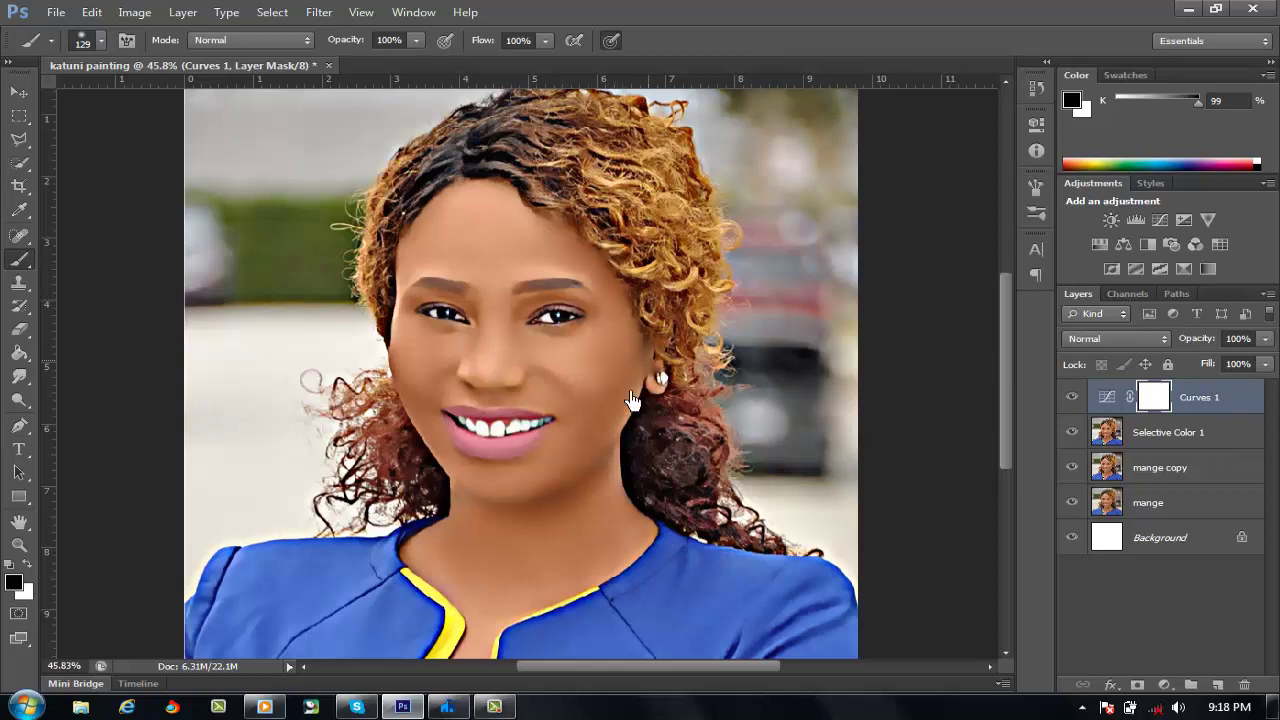
drag(560, 397, 561, 402)
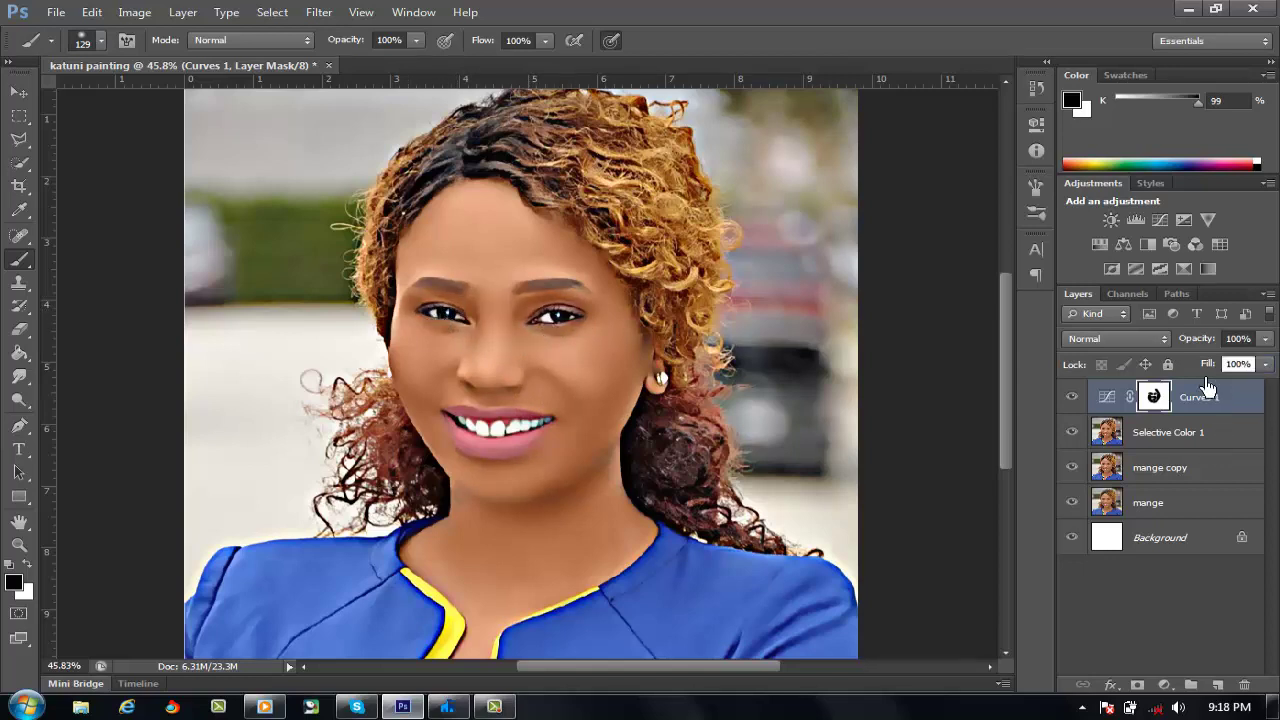
Set the fill of the Curves 1 adjustment layer to 39%.
drag(1208, 364, 1150, 395)
text(49)
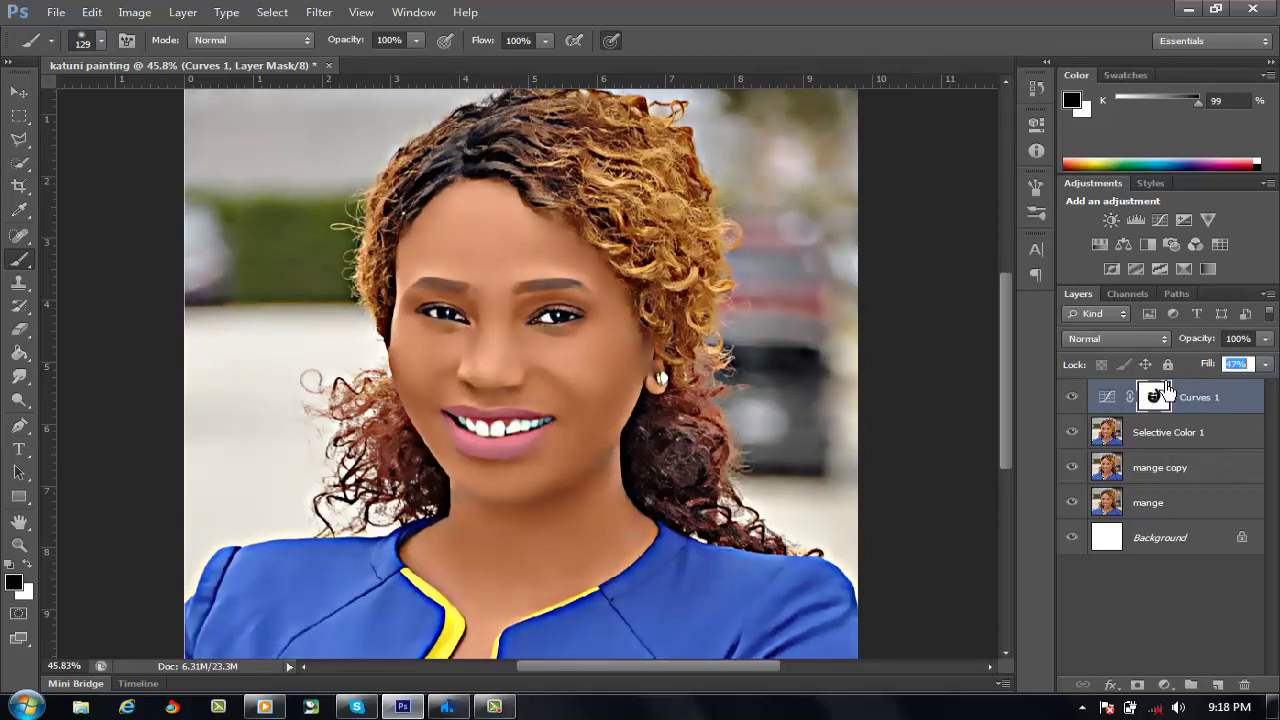
text(39)
key(Return)
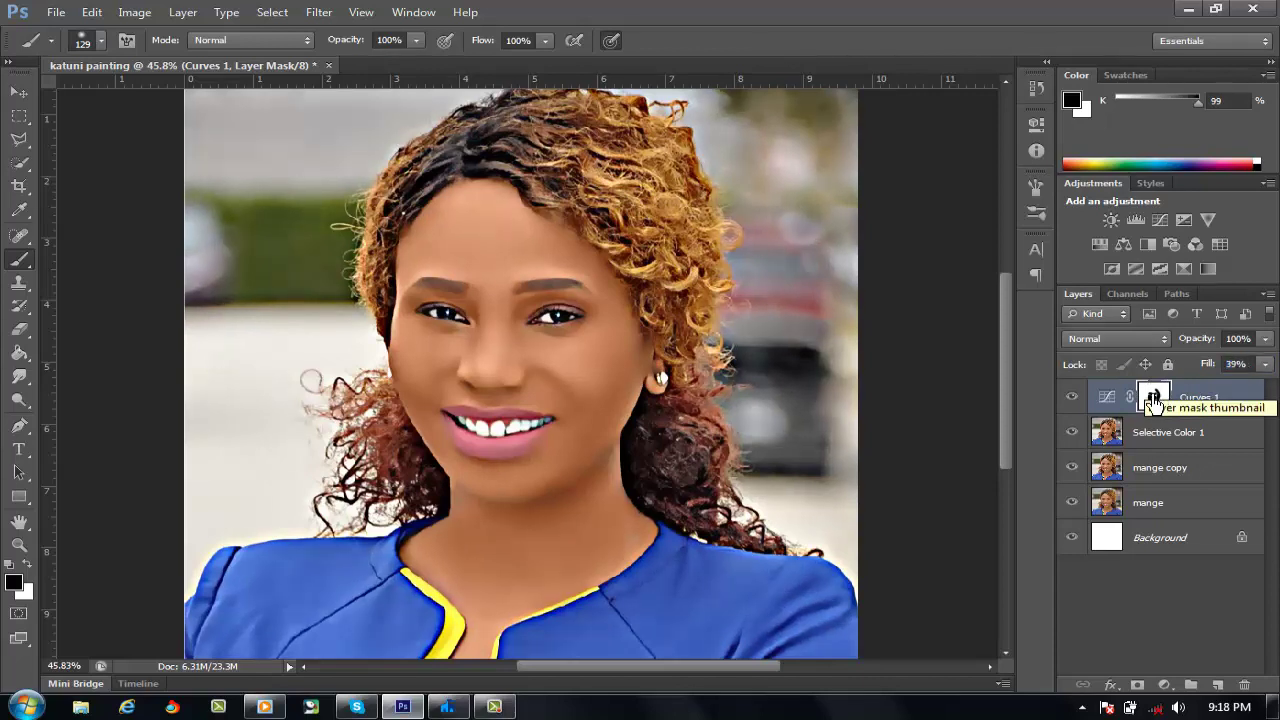
click(1153, 399)
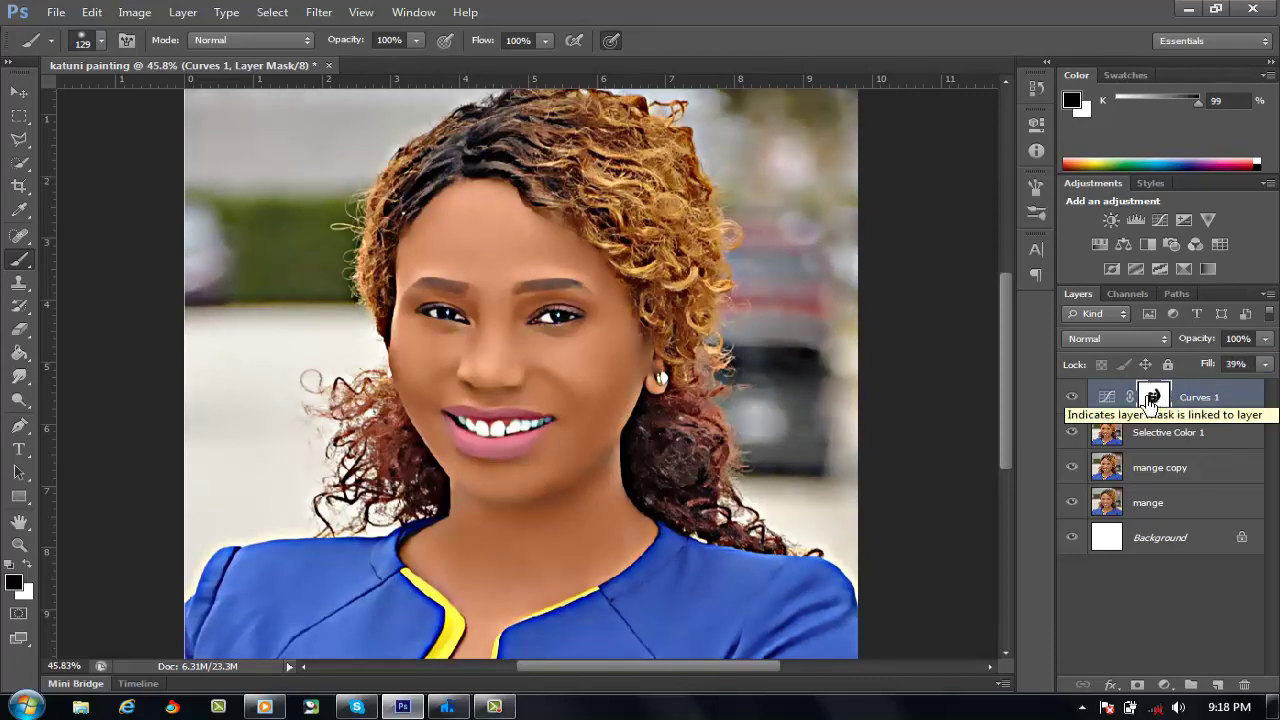
Merge the Curves 1 adjustment with the Selective Color 1 layer and duplicate the merged layer.
ctrl+click(1193, 449)
right_click(1192, 449)
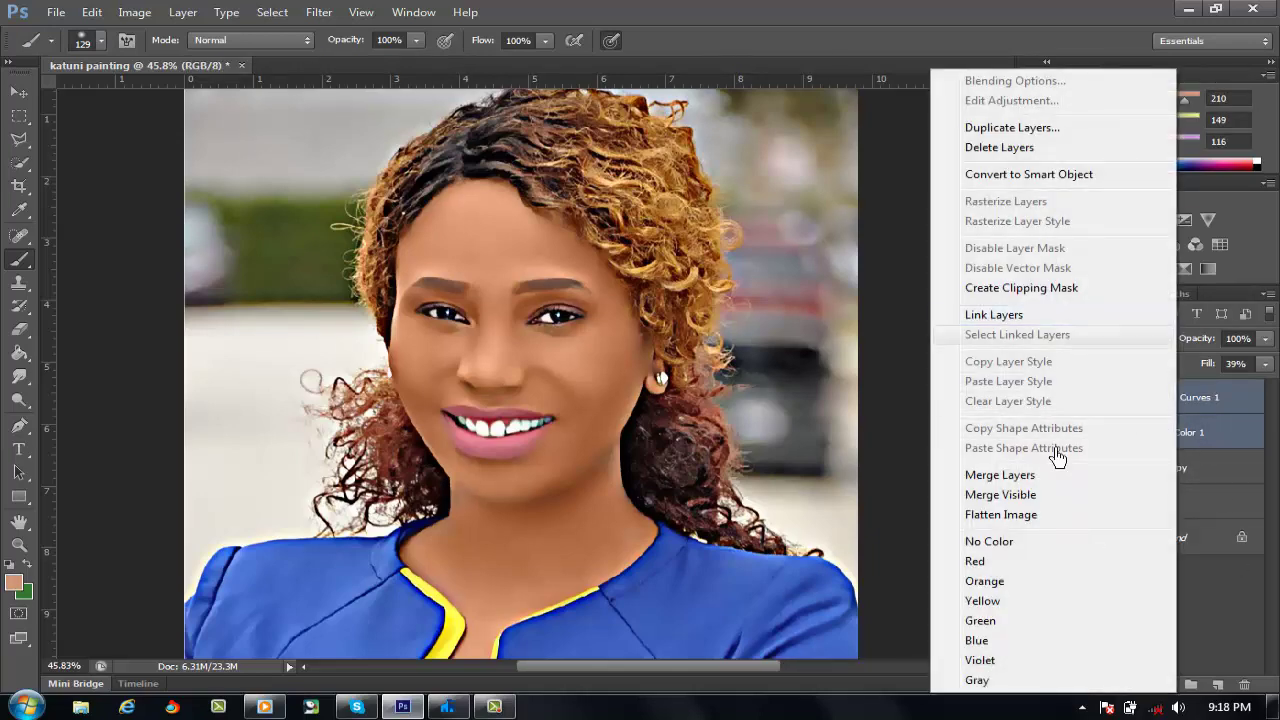
click(1034, 480)
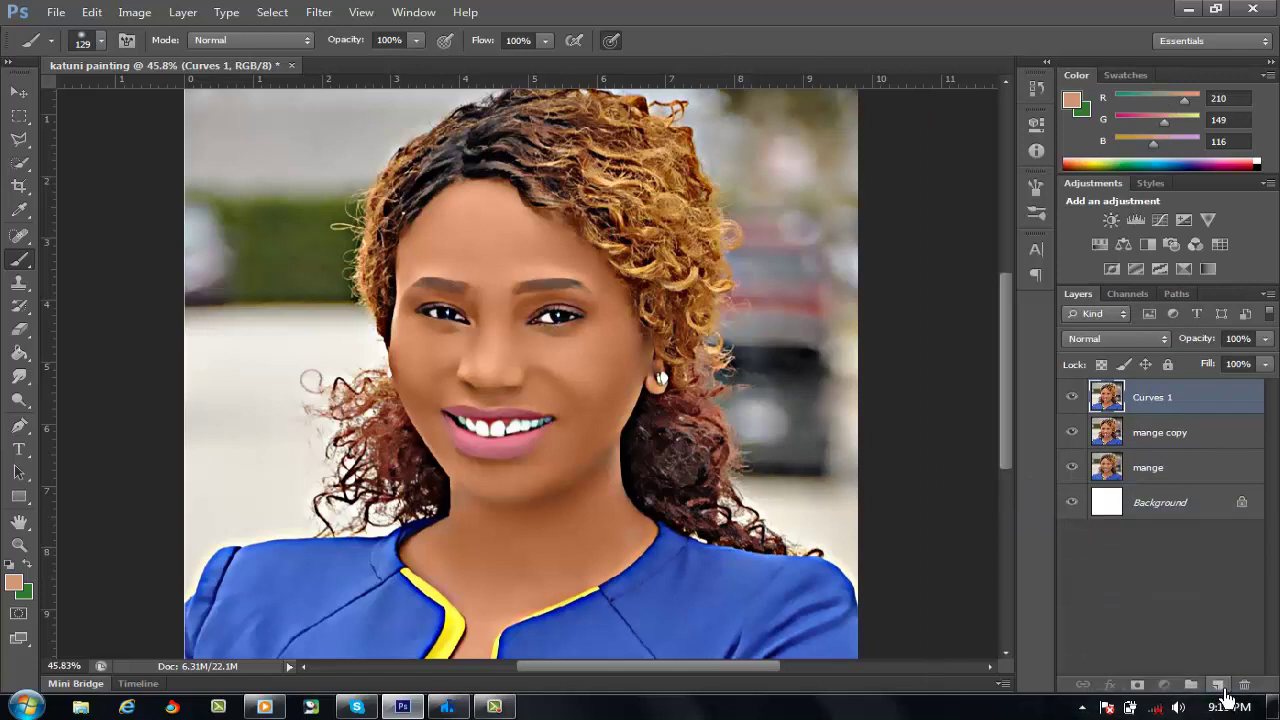
drag(1152, 397, 1222, 692)
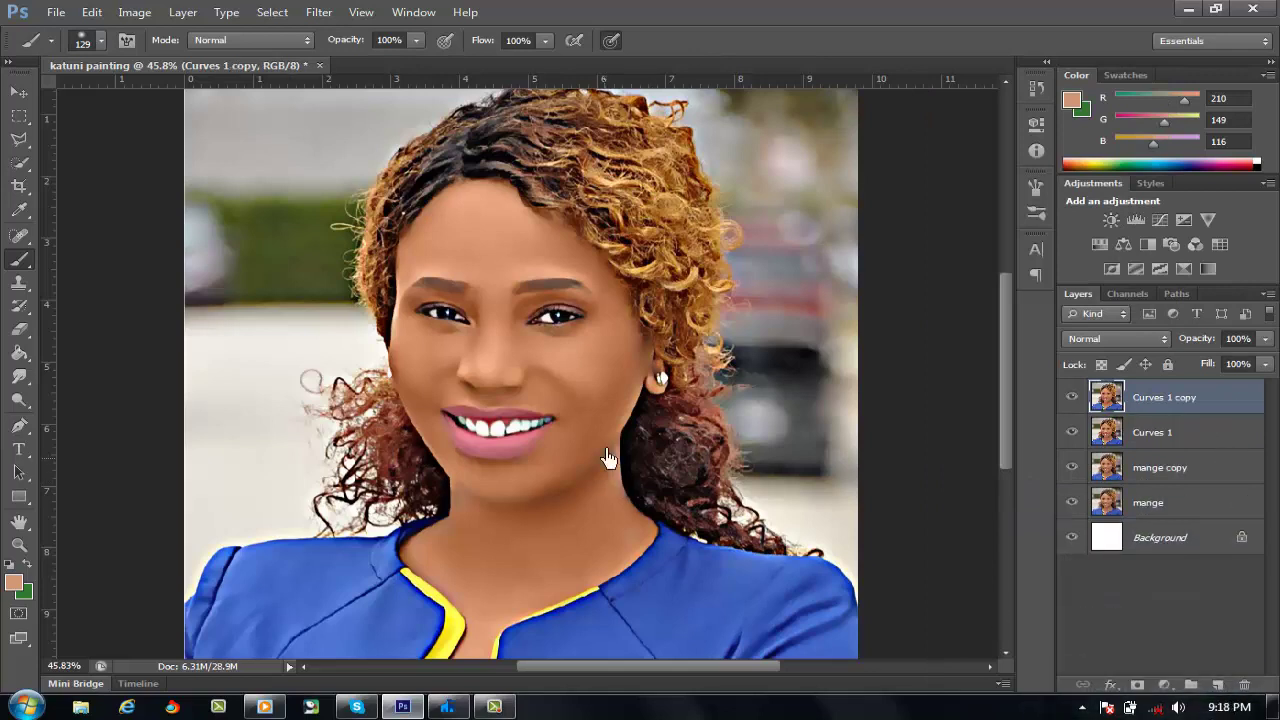
Examine the whole painting and the jacket on the duplicated layer at different magnifications.
click(1175, 440)
click(1152, 408)
scroll(608, 553, down, 3)
scroll(608, 553, up, 1)
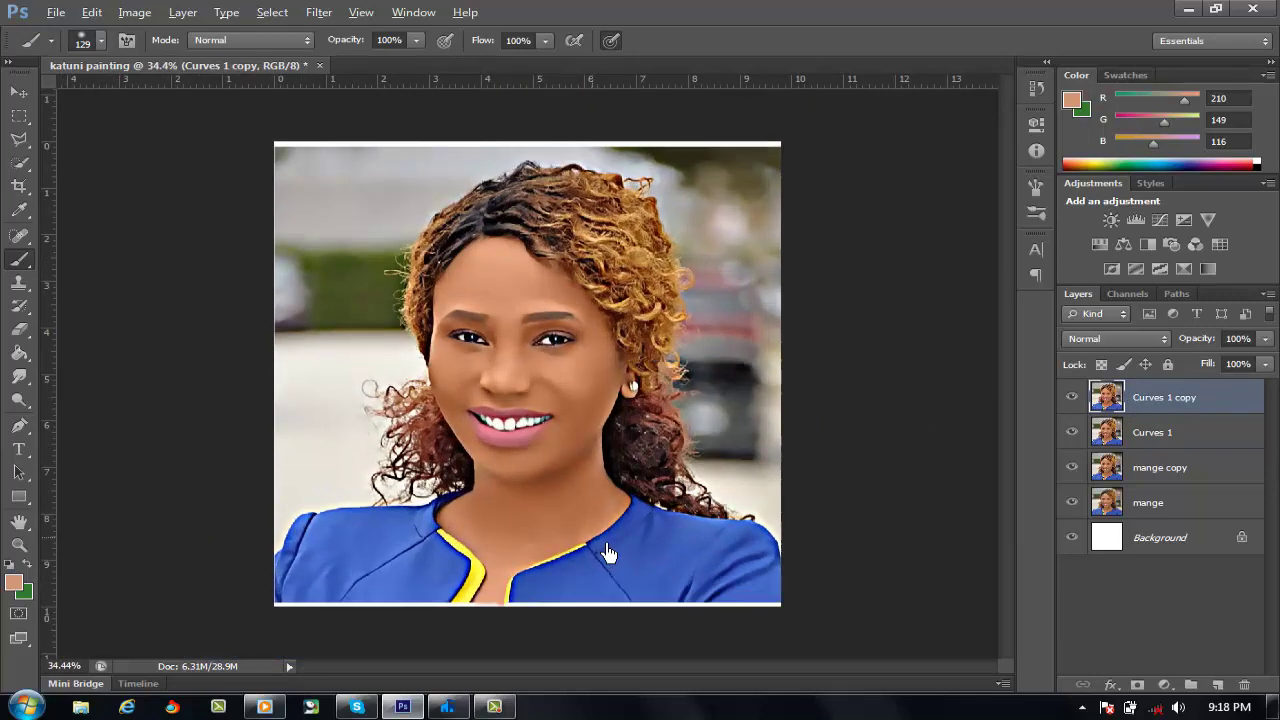
scroll(608, 553, up, 1)
scroll(608, 553, down, 2)
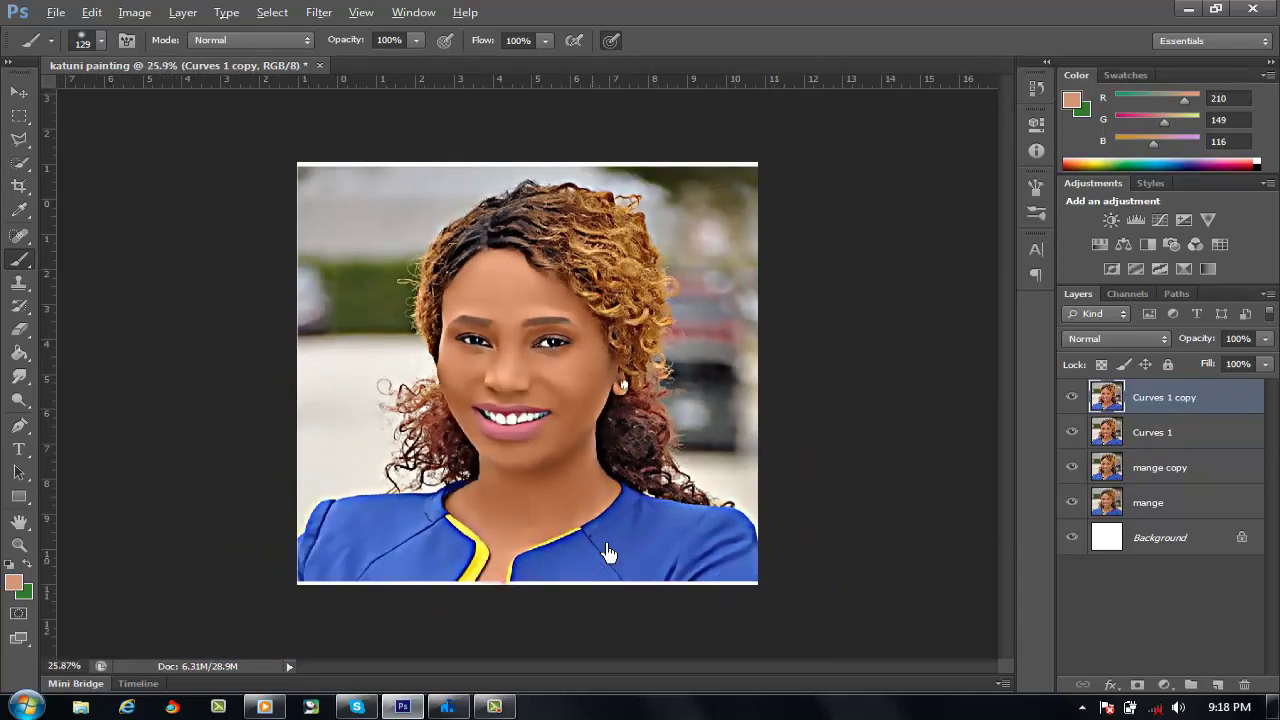
scroll(608, 553, up, 2)
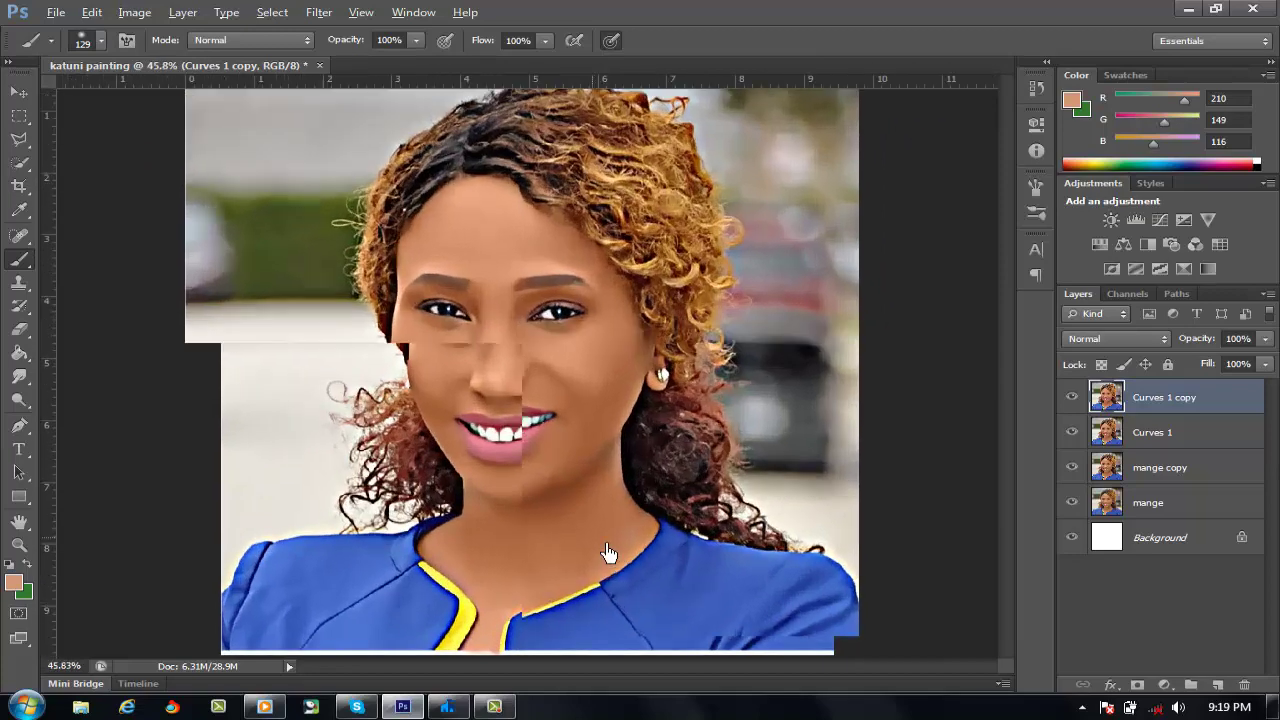
scroll(608, 553, up, 2)
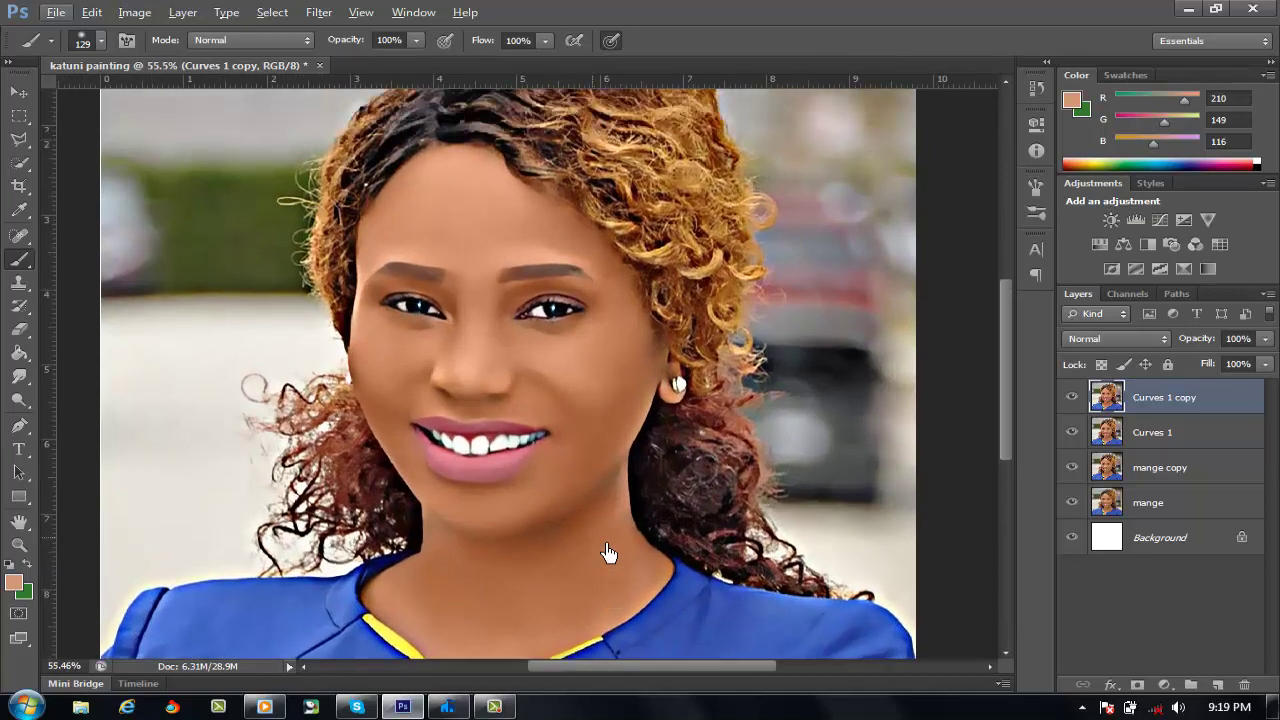
scroll(608, 553, down, 3)
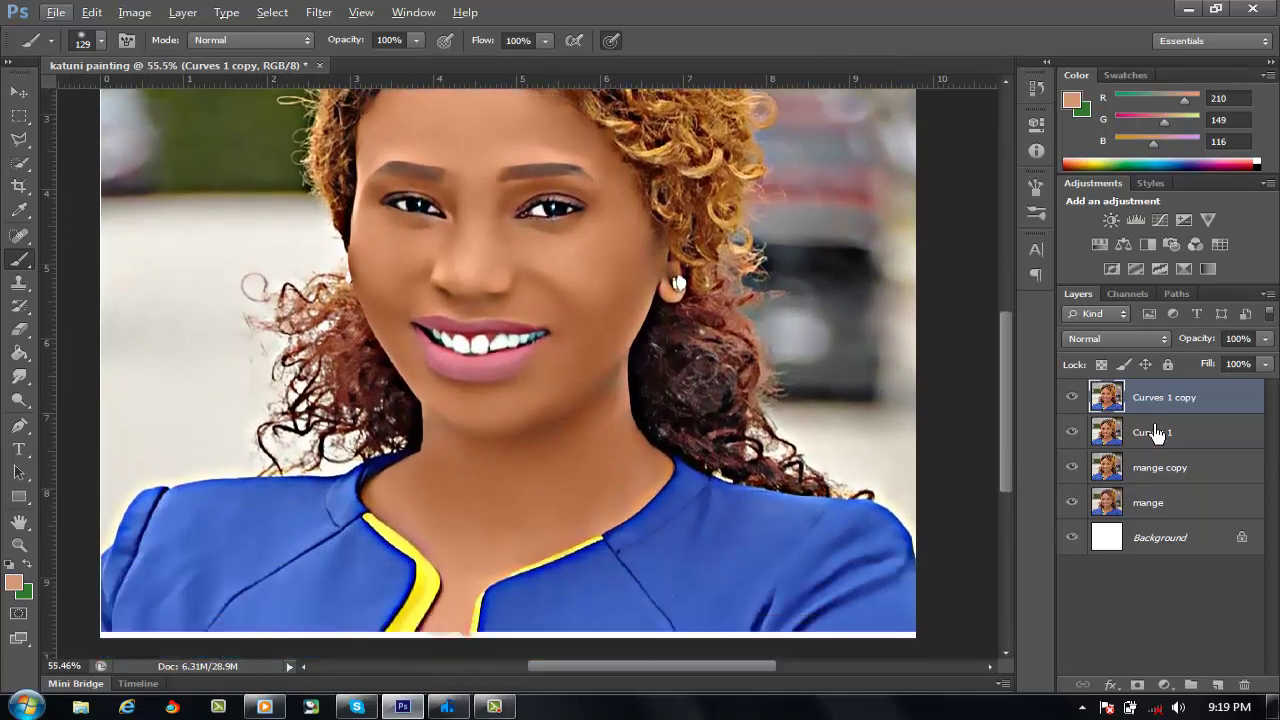
scroll(134, 571, down, 2)
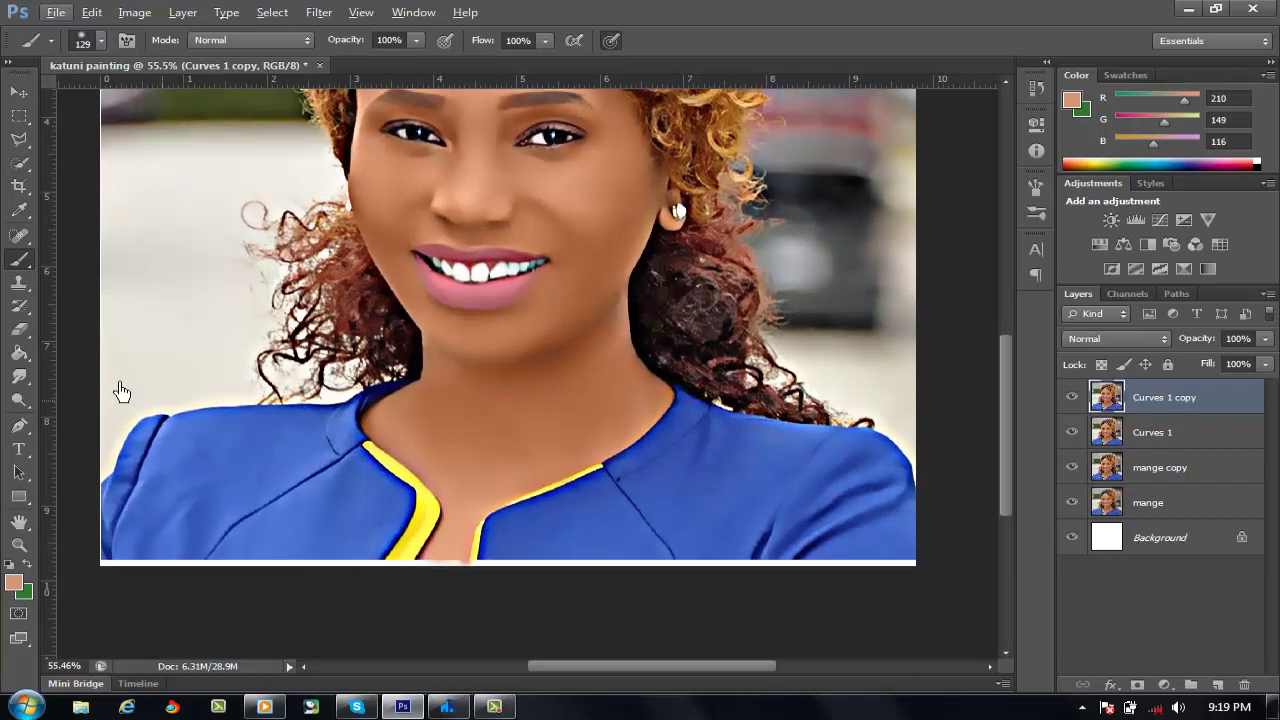
Smudge the folds and seams of the blue jacket smooth with a 97 px brush at 41% strength.
click(19, 376)
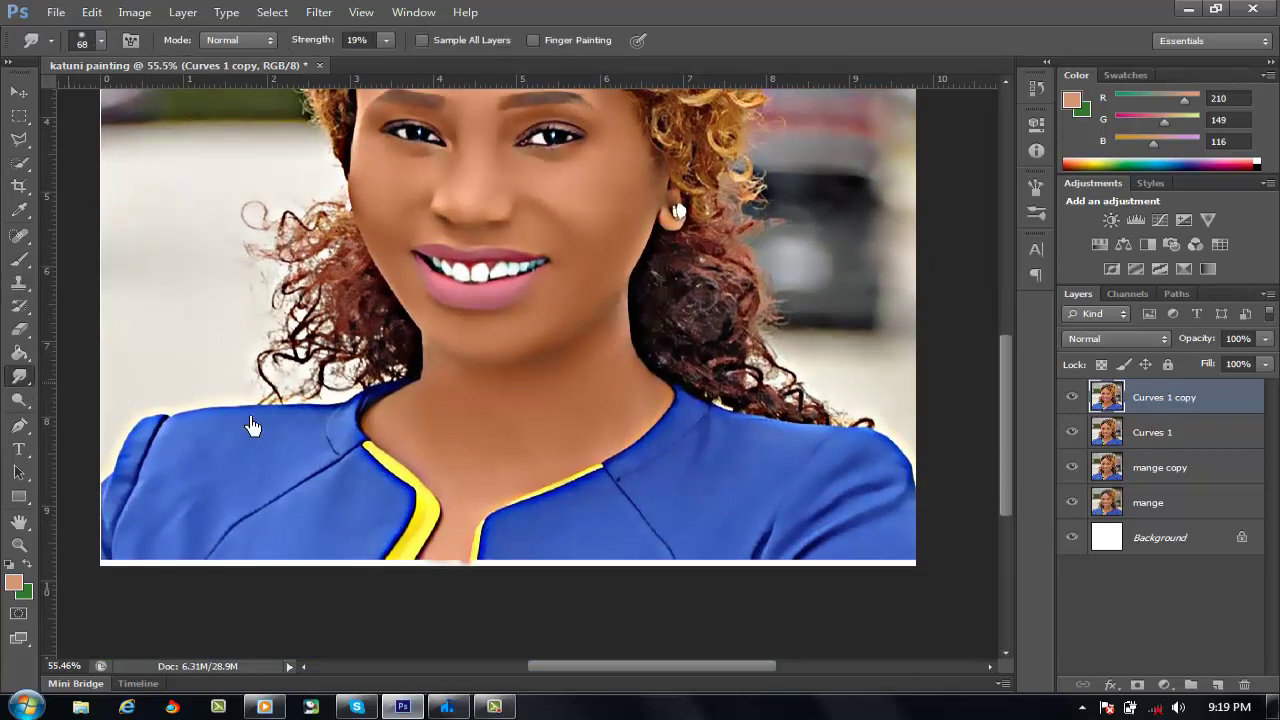
right_click(326, 470)
drag(411, 511, 446, 517)
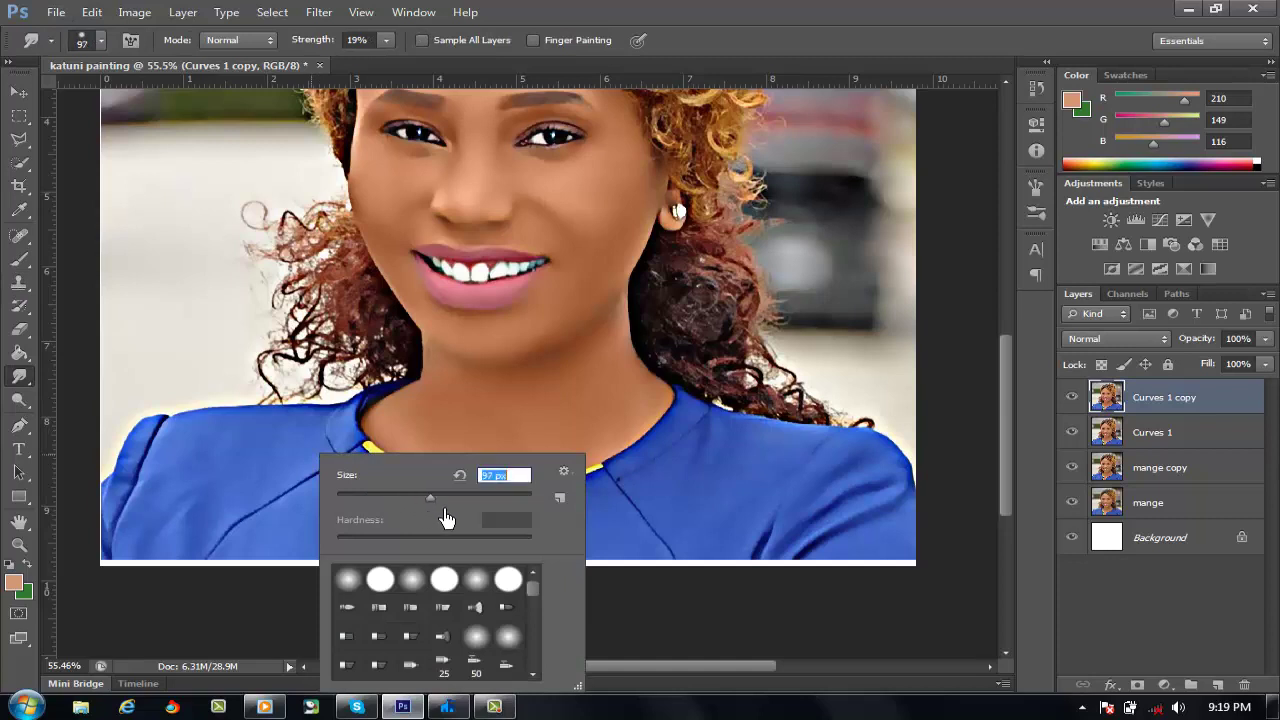
click(257, 472)
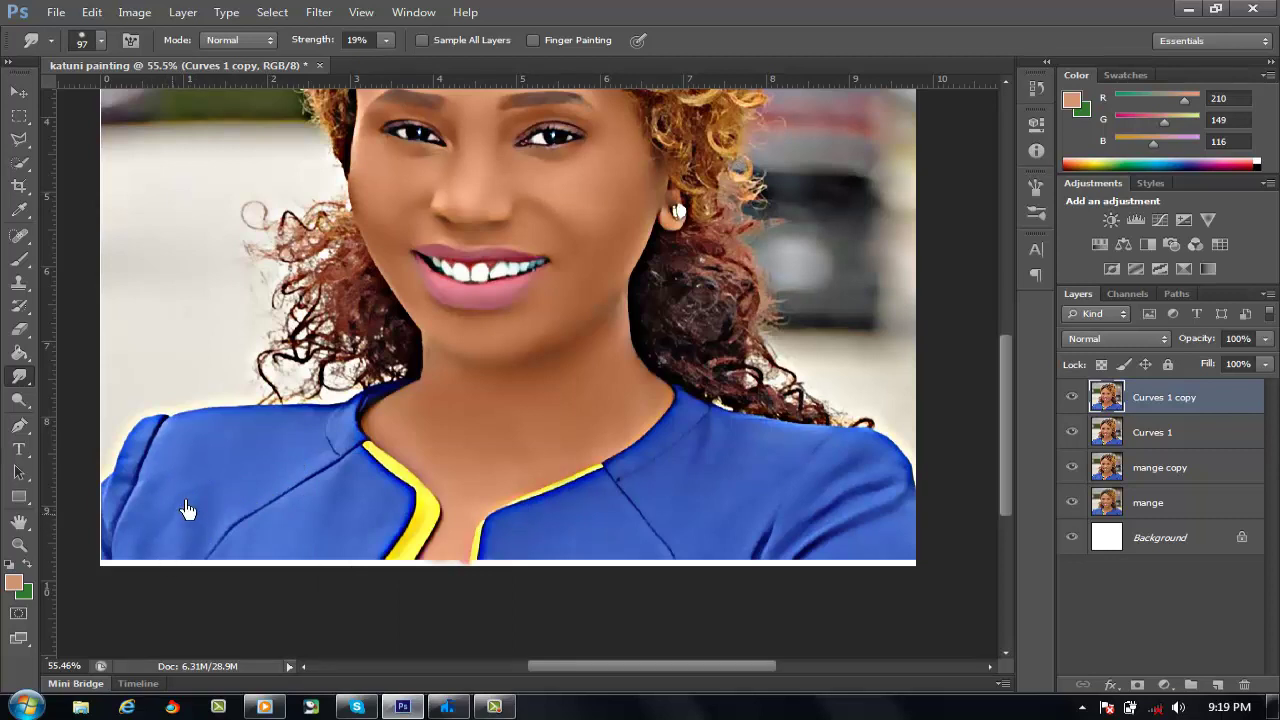
click(357, 40)
text(51)
key(Return)
drag(269, 566, 365, 510)
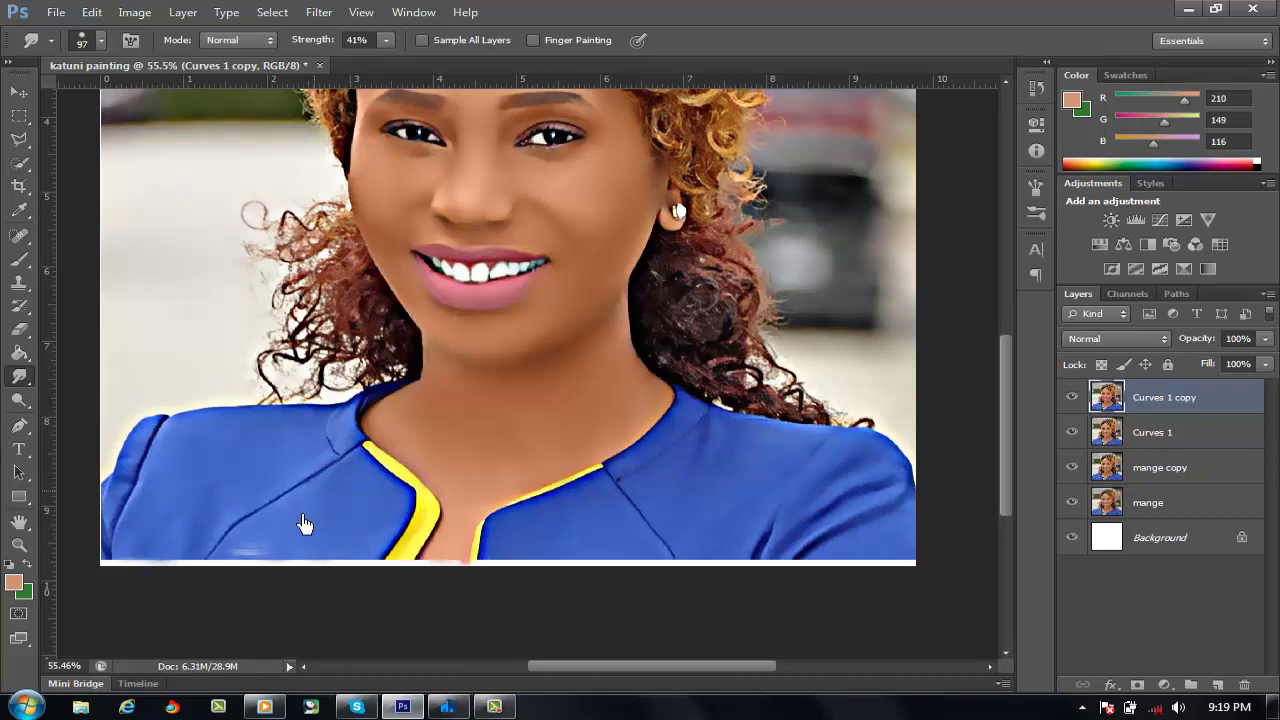
drag(157, 457, 129, 534)
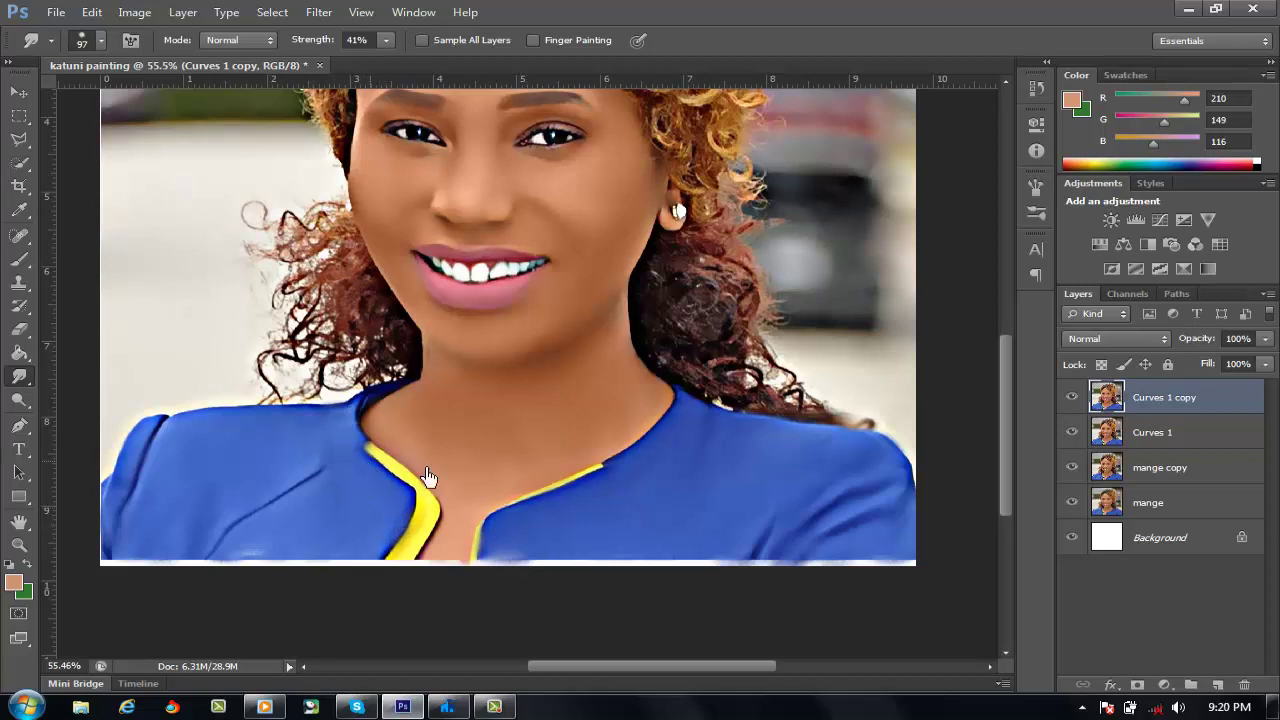
Smudge the yellow collar trim of the jacket with a 28 px brush at 26% strength.
click(350, 41)
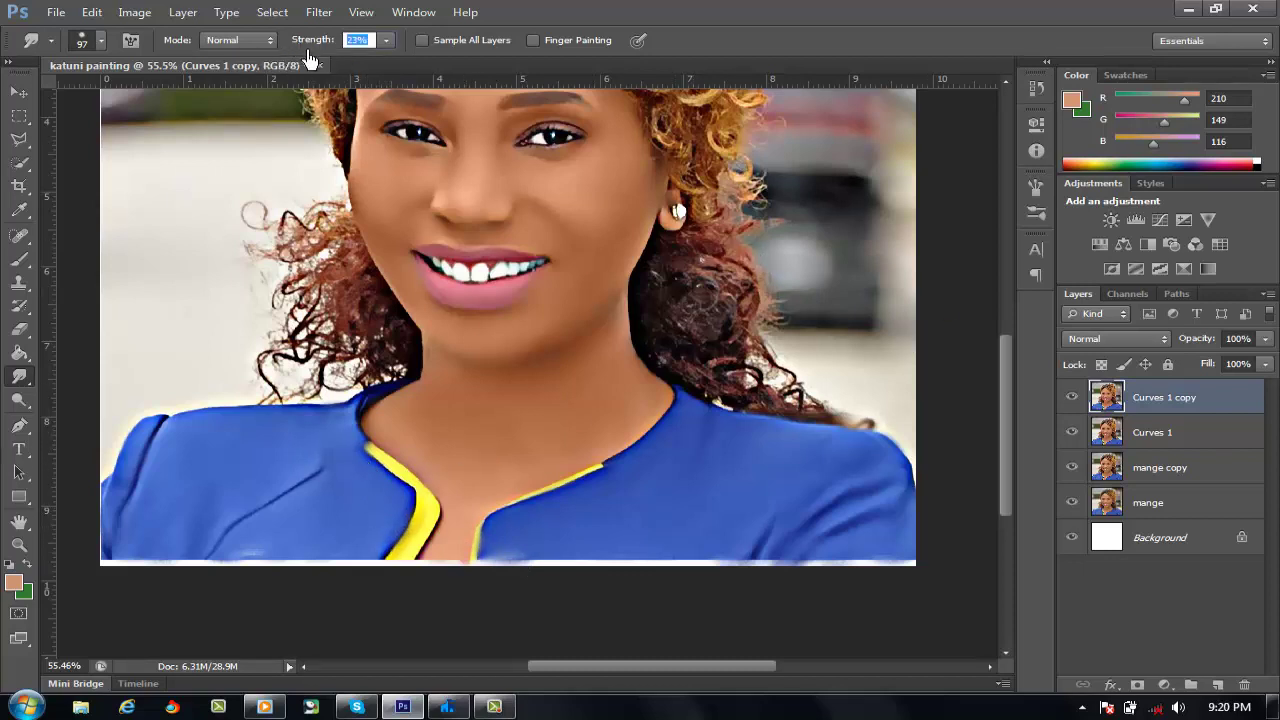
text(26)
key(Return)
right_click(500, 310)
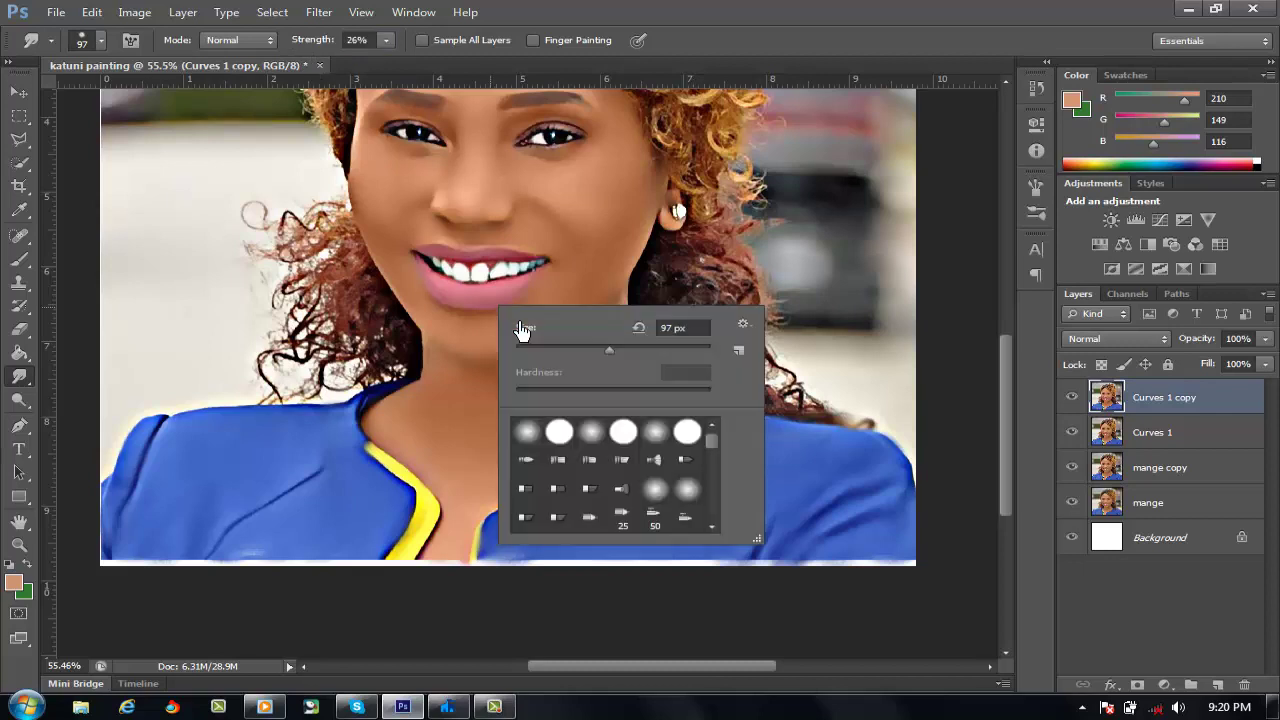
drag(555, 350, 542, 350)
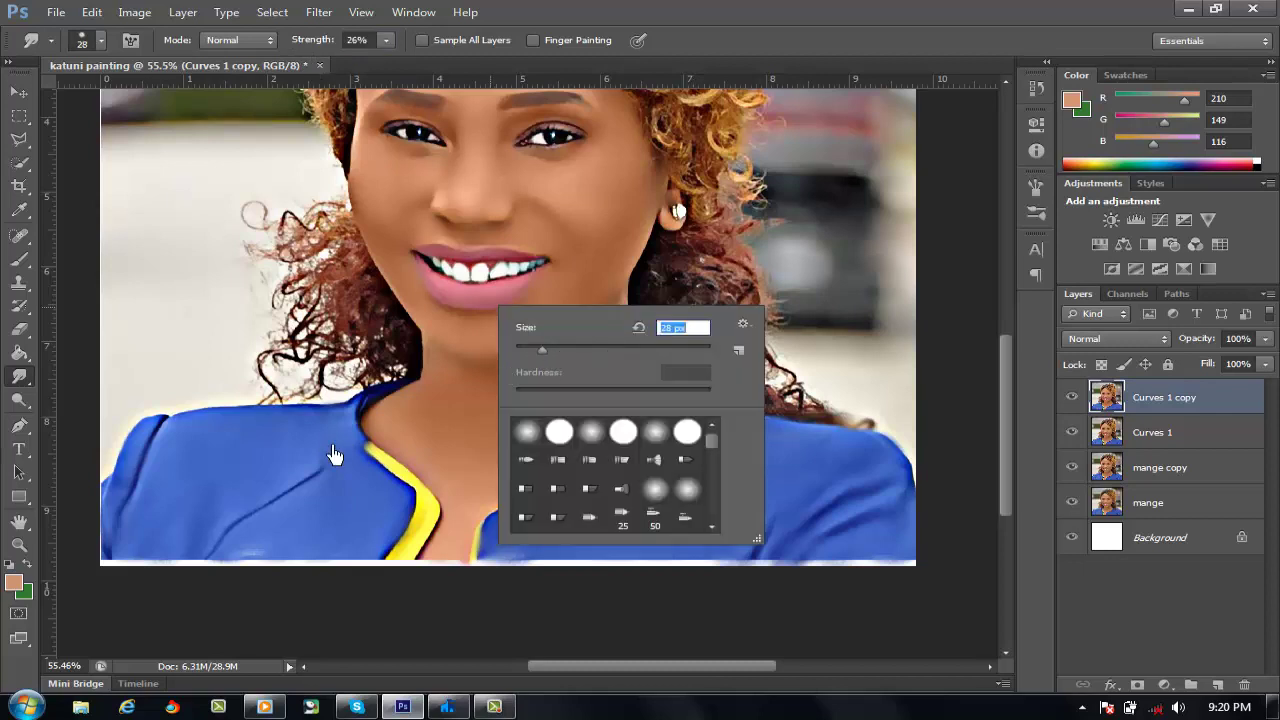
click(390, 462)
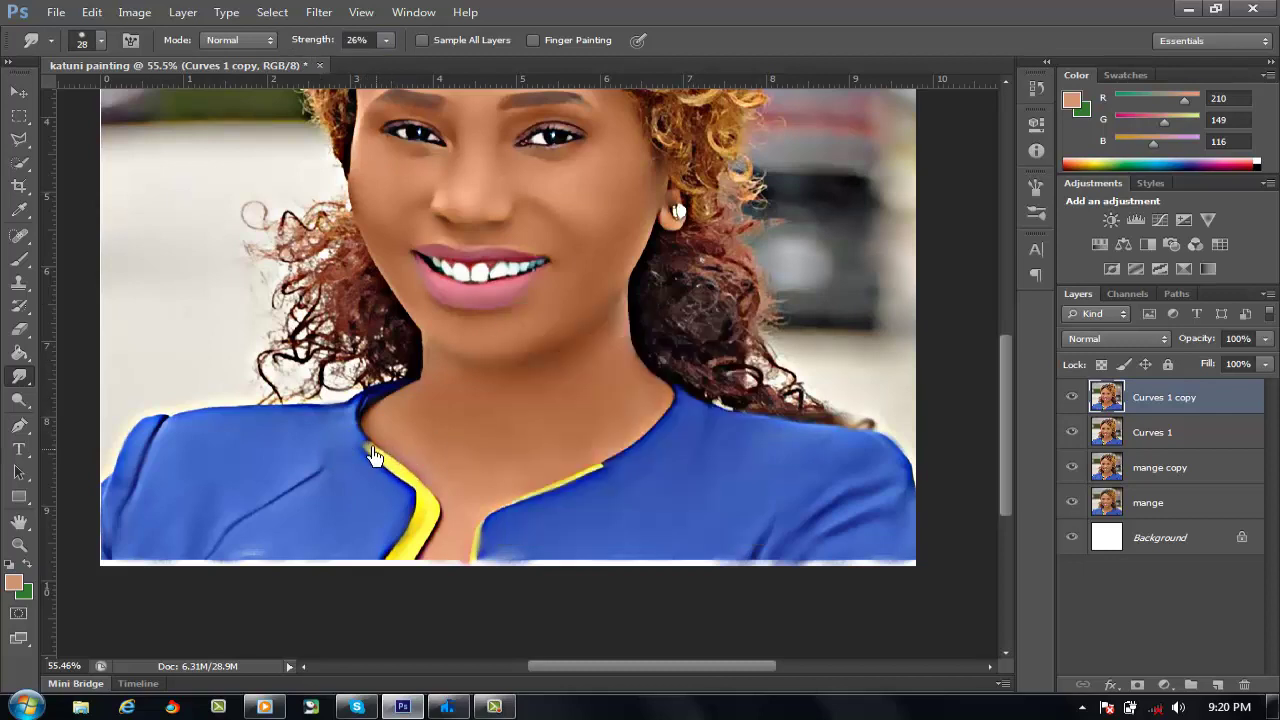
mouse_move(383, 466)
mouse_down()
mouse_move(432, 505)
mouse_move(432, 548)
mouse_up()
Merge Curves 1 copy with Curves 1, and hide and show the merged layer to compare it with mange copy.
scroll(388, 462, down, 4)
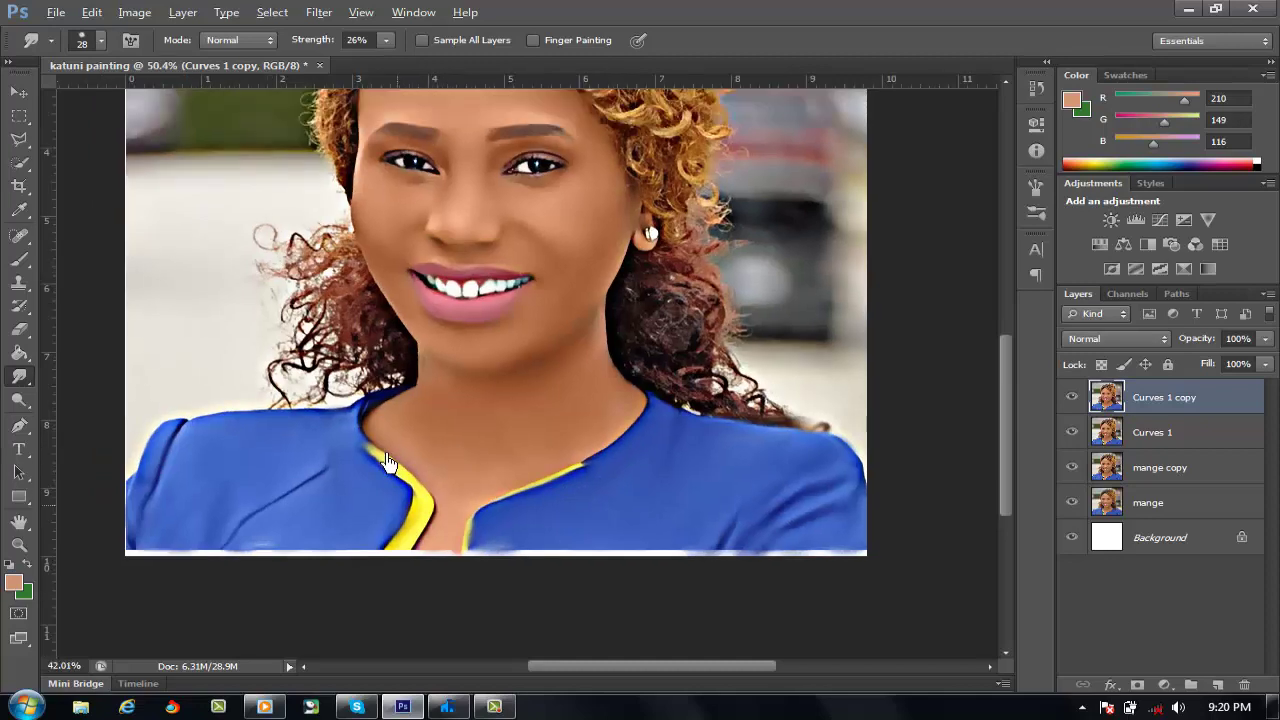
scroll(400, 464, up, 3)
key(alt)
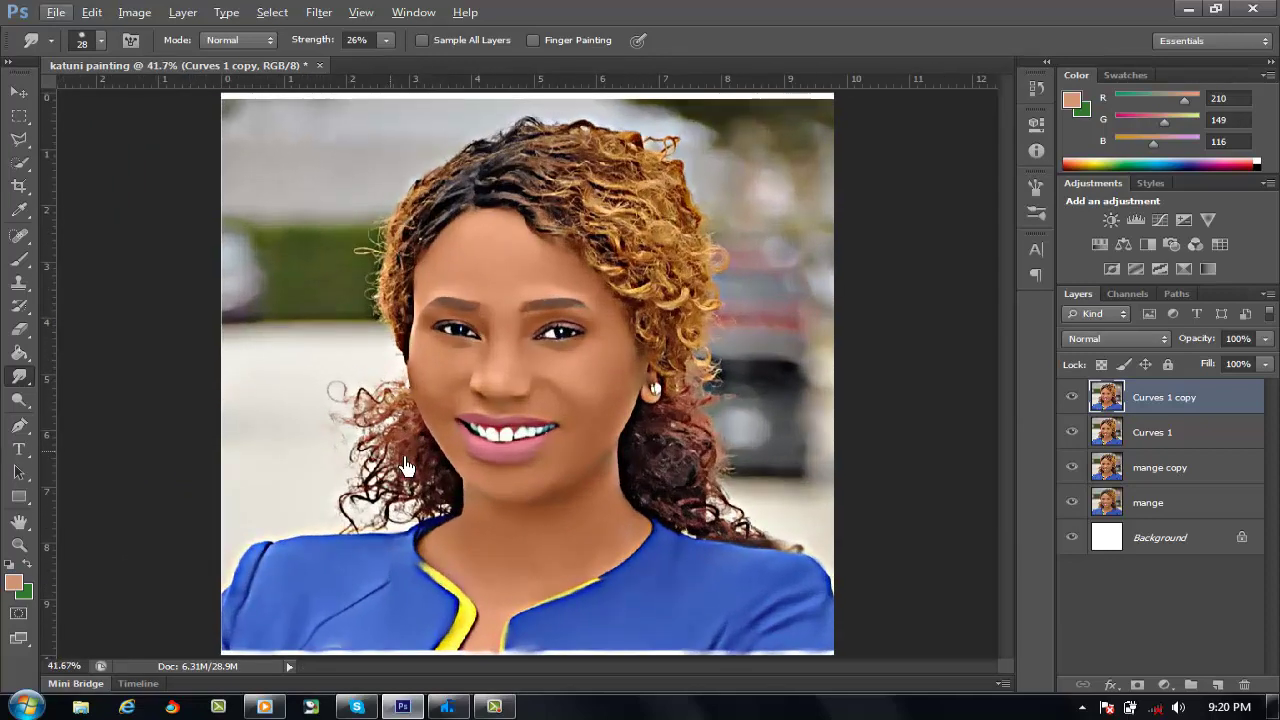
scroll(594, 449, up, 3)
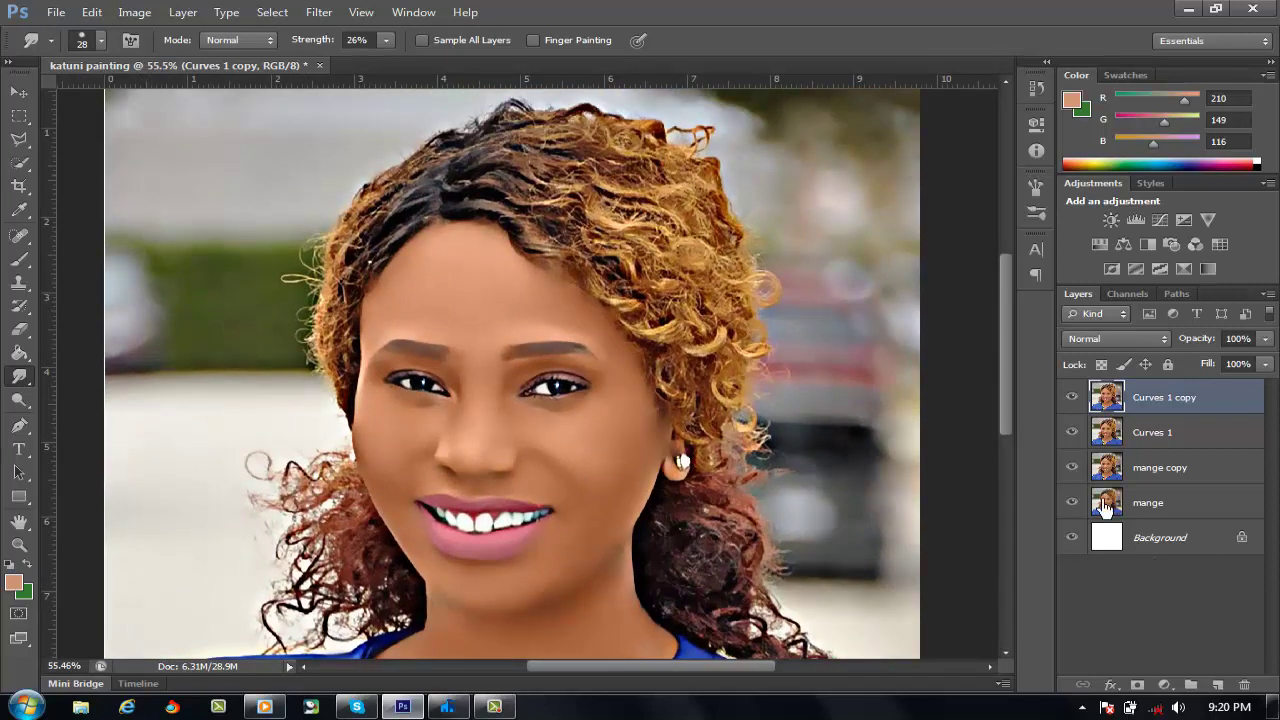
shift+click(1191, 440)
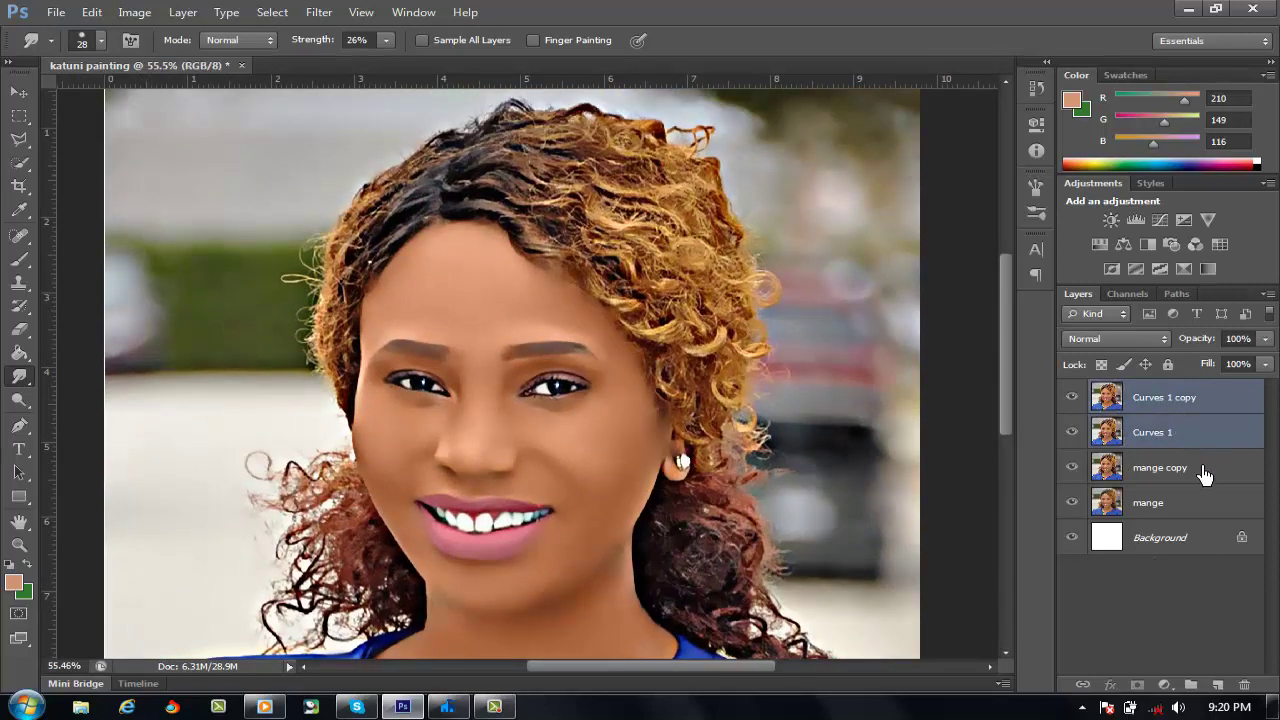
right_click(1203, 425)
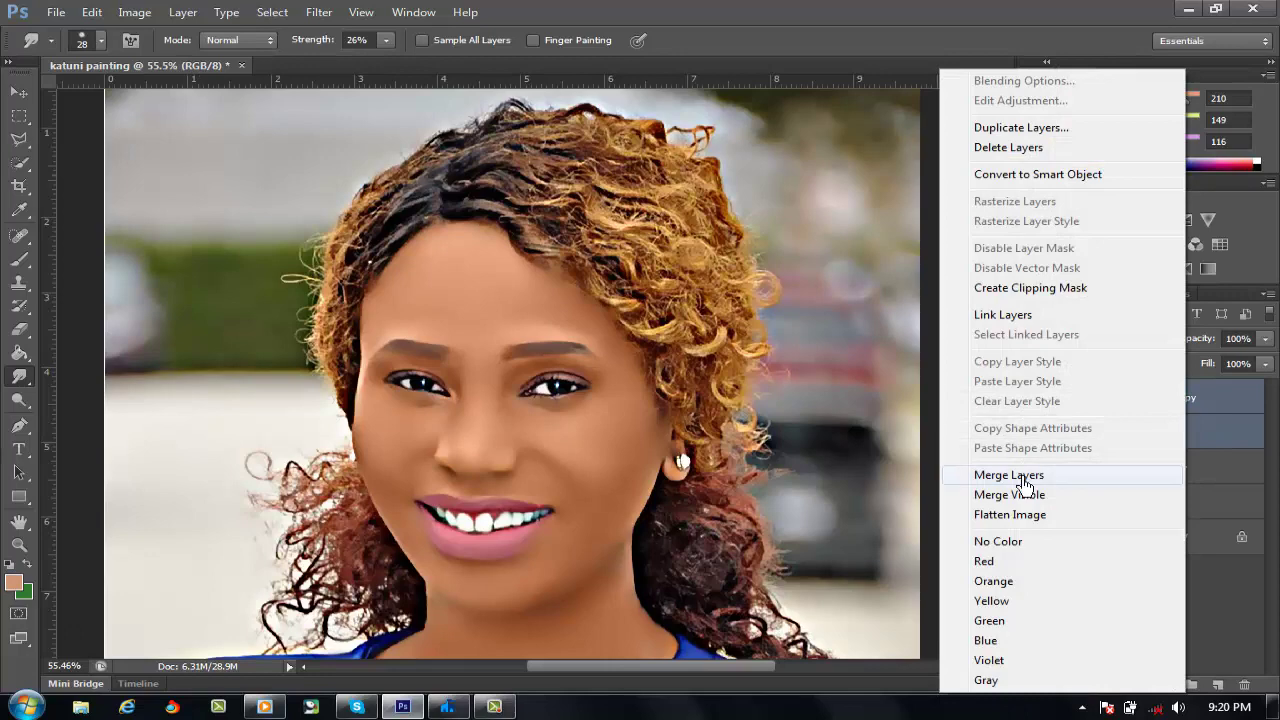
click(1022, 475)
click(1074, 397)
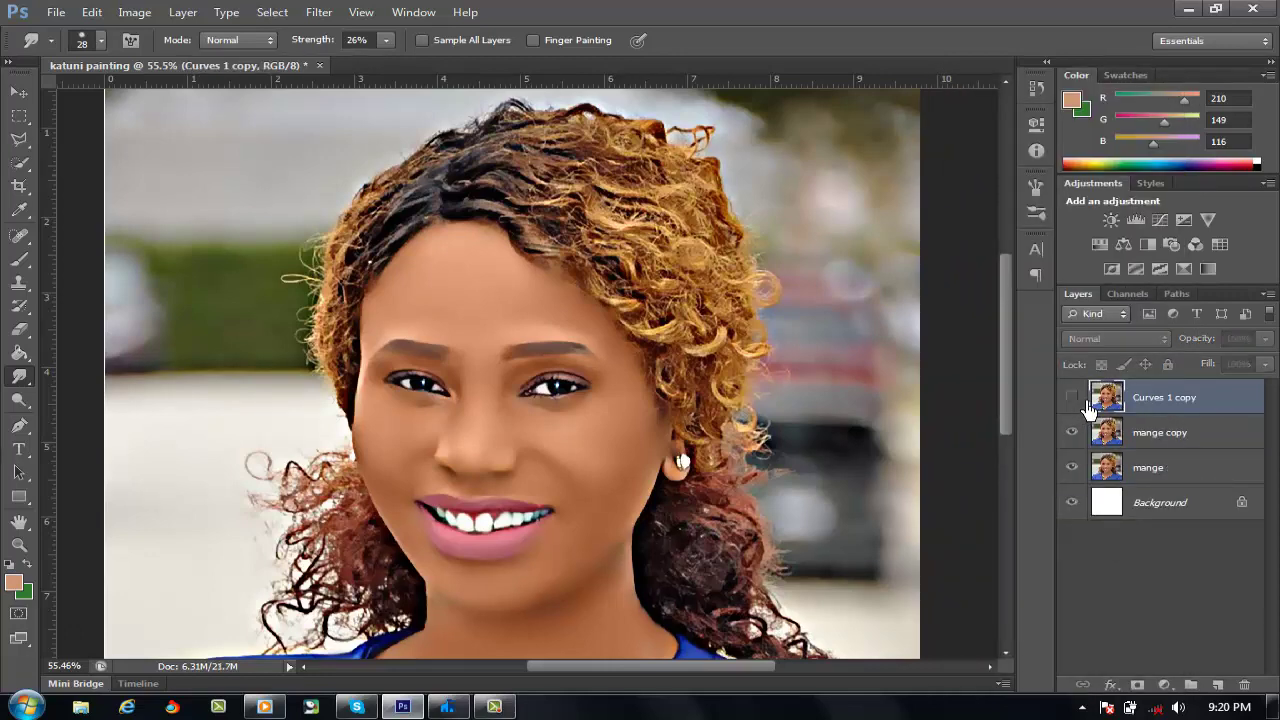
click(1074, 397)
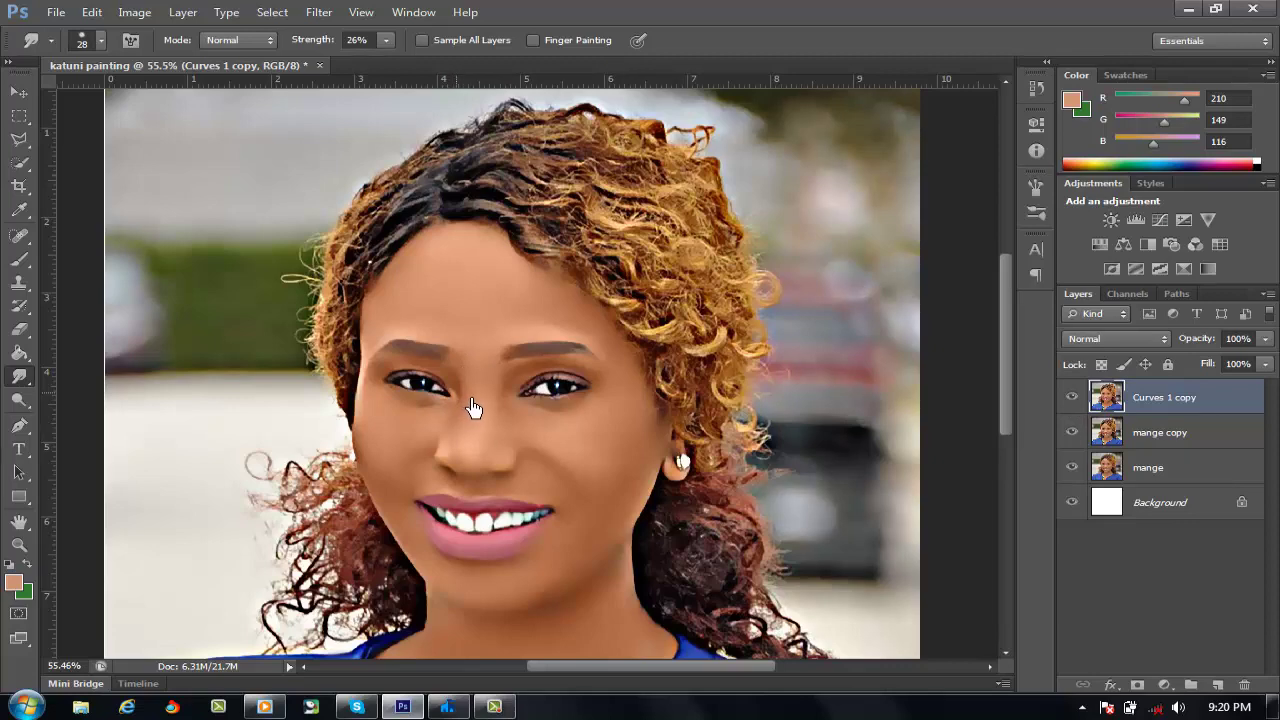
Save the document as katuni painting.psd in My Pictures, in Photoshop format with layers and Maximize Compatibility.
key(ctrl+s)
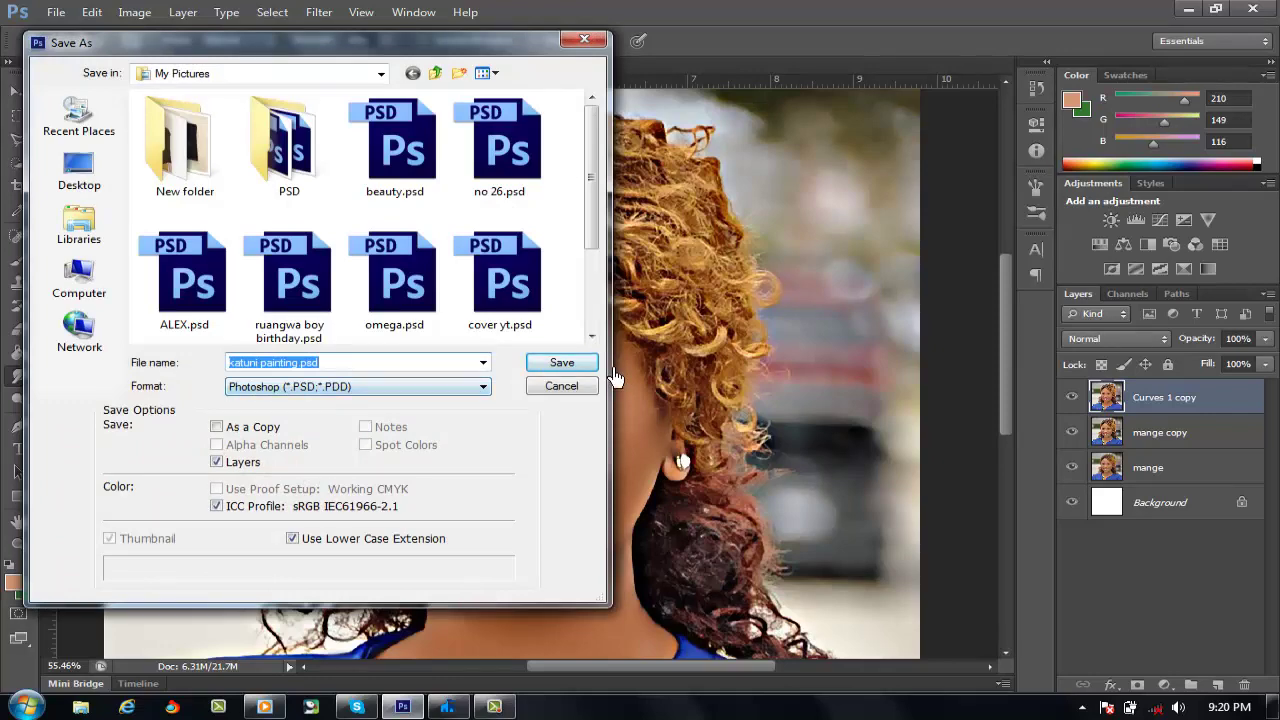
click(561, 362)
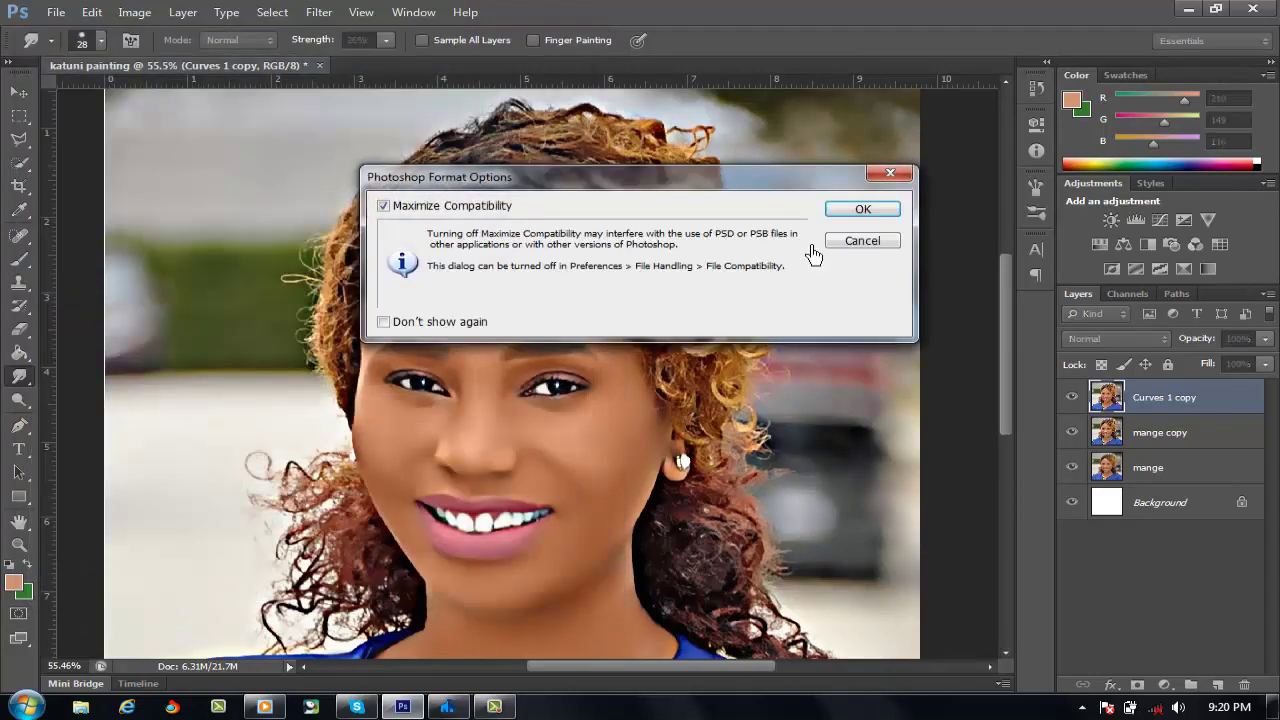
click(879, 212)
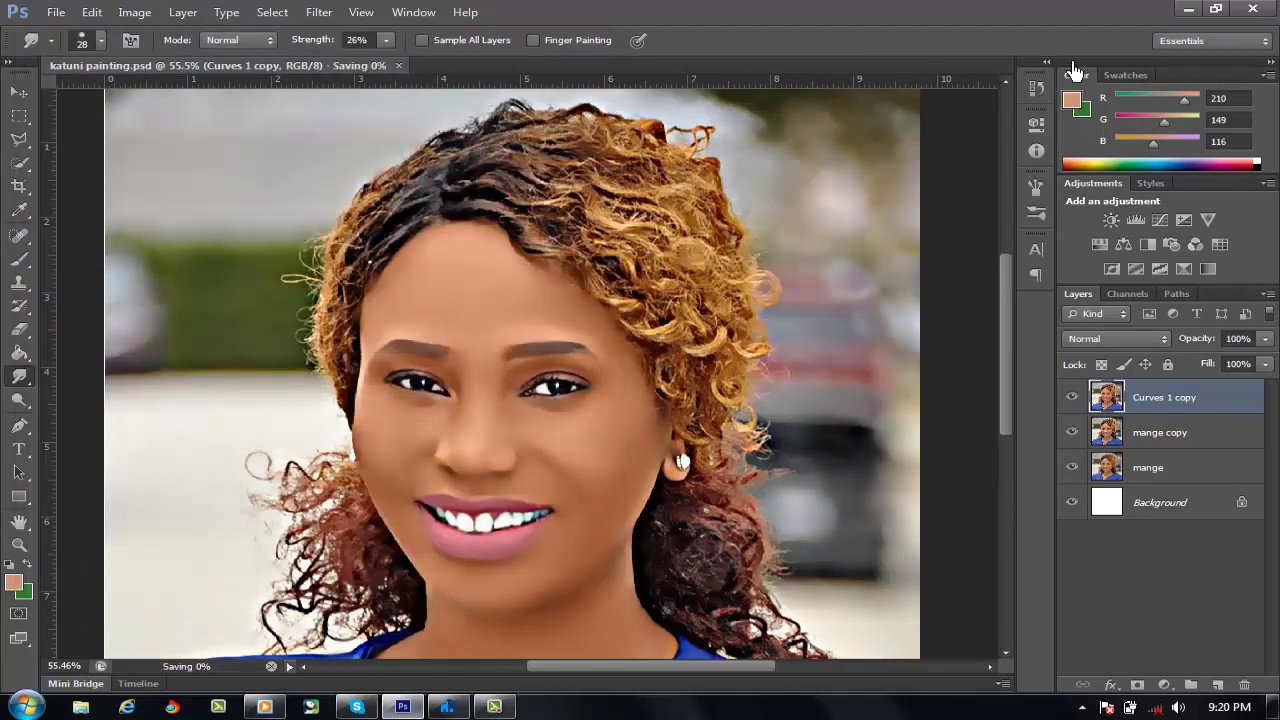
click(1198, 12)
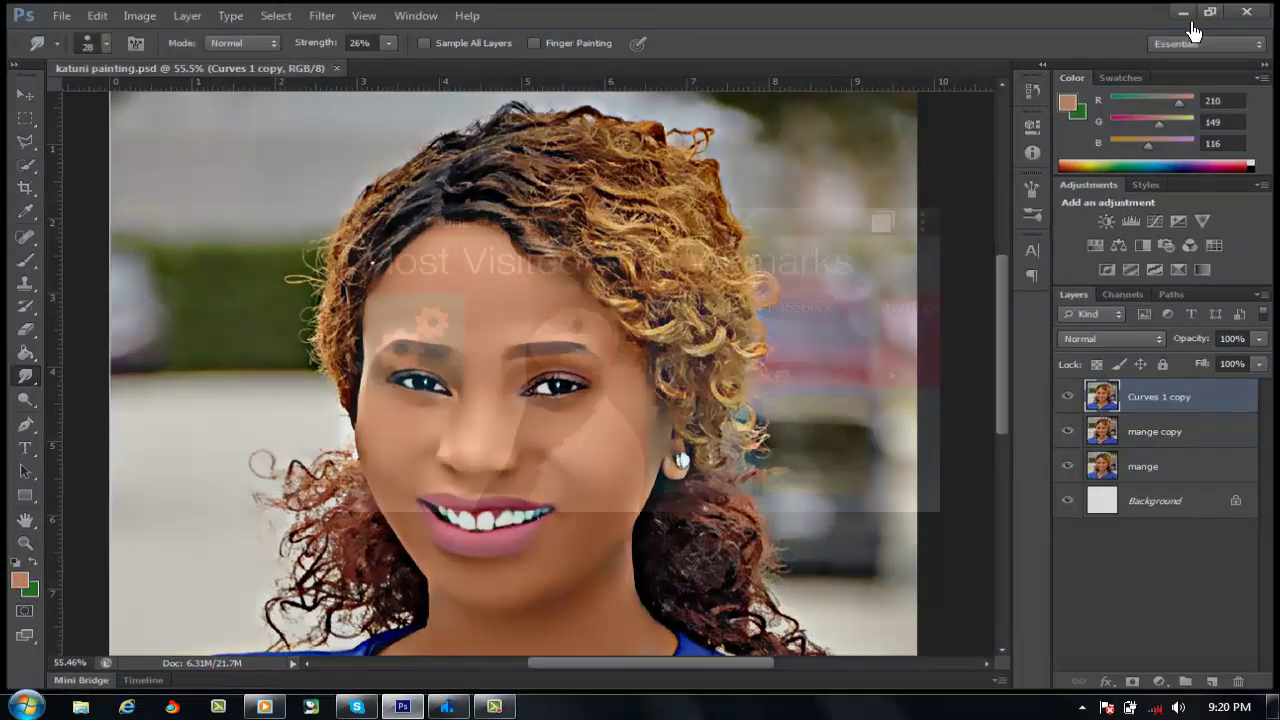
click(494, 706)
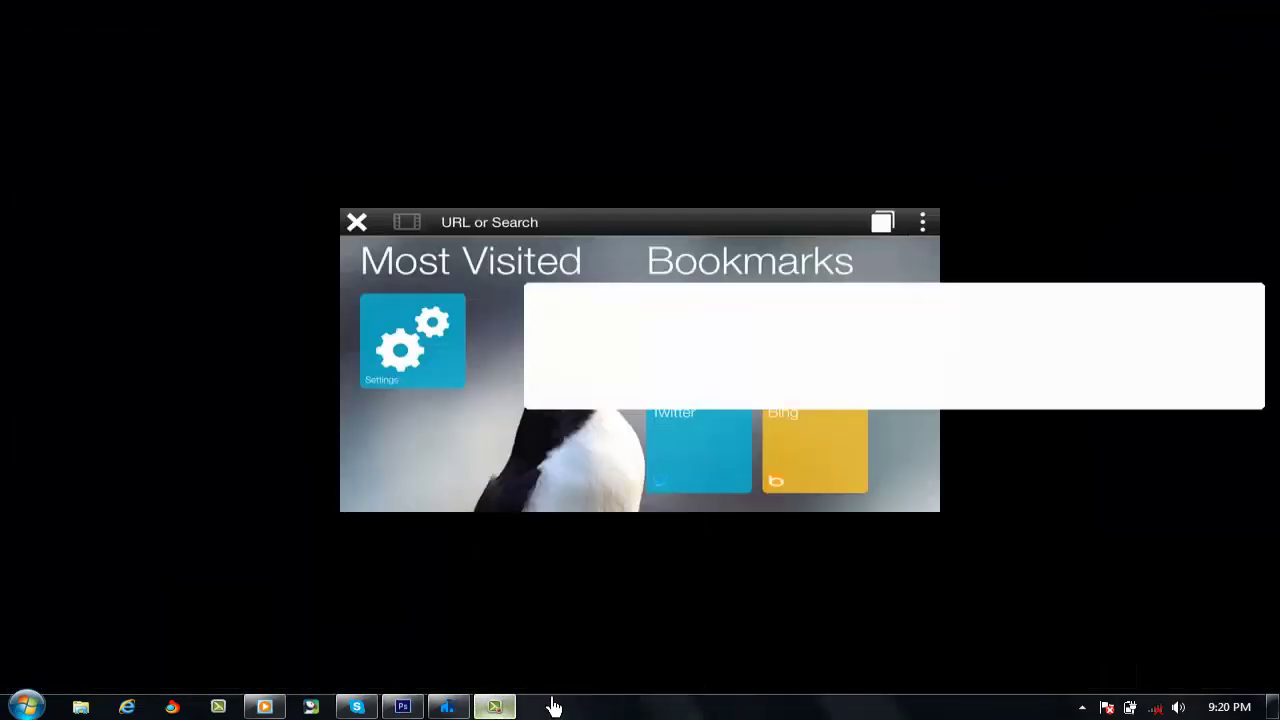